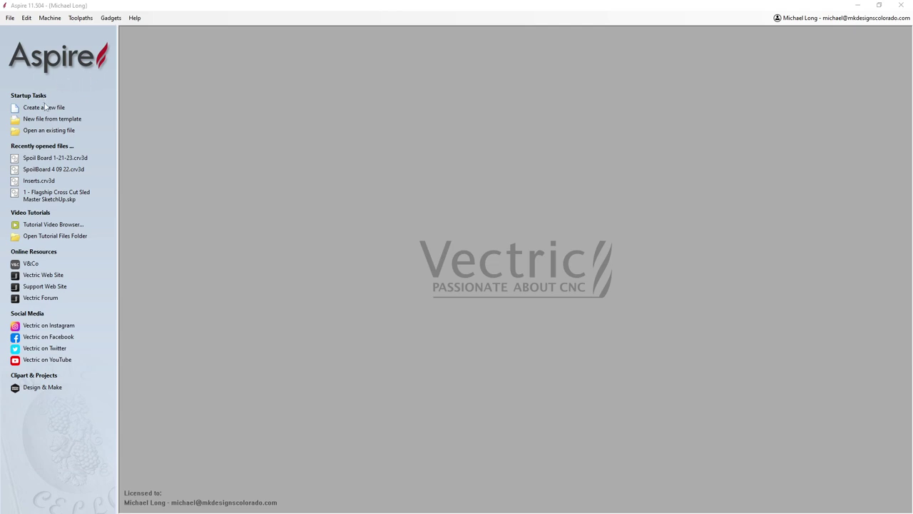
- Create a new job with a width of 24.5, a height of 52.5 and a thickness of .75 inches
{"action": "left_click", "coordinate": [45, 110]}
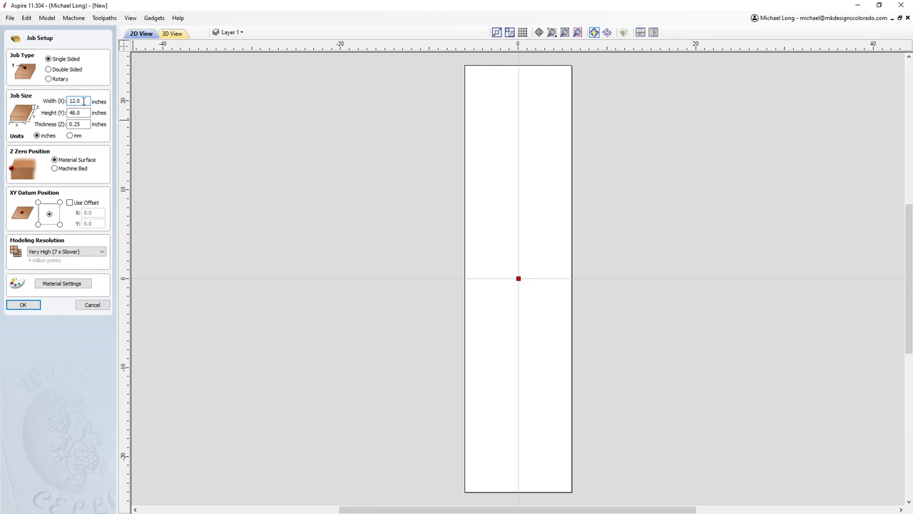
{"action": "type", "text": "2"}
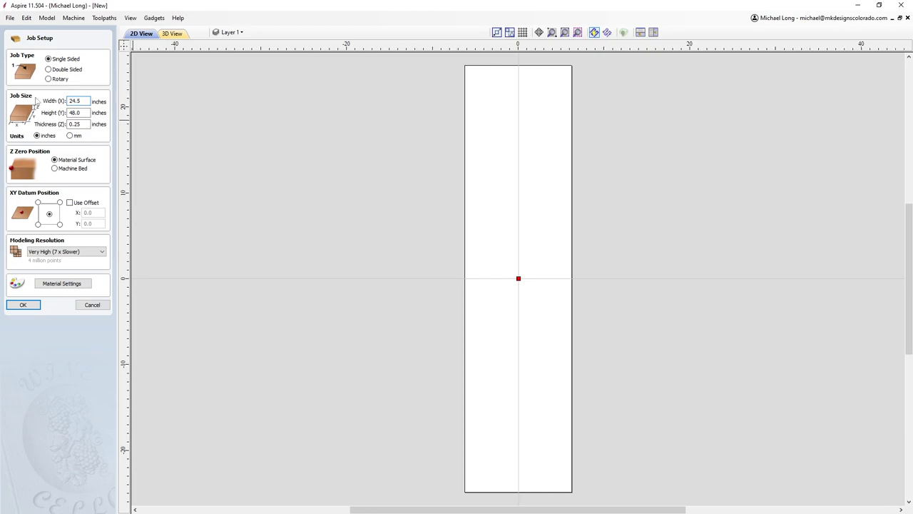
{"action": "key", "text": "Tab"}
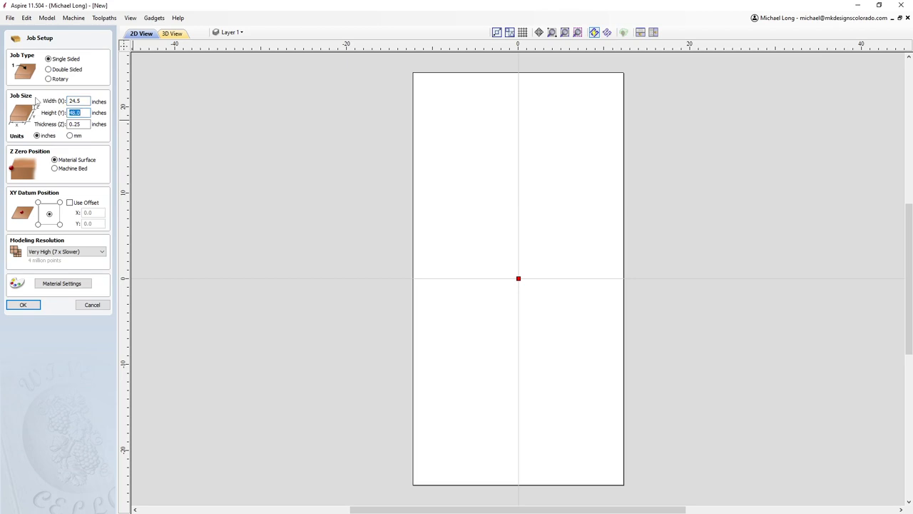
{"action": "type", "text": "52.5"}
{"action": "key", "text": "Tab"}
{"action": "right_click", "coordinate": [145, 136]}
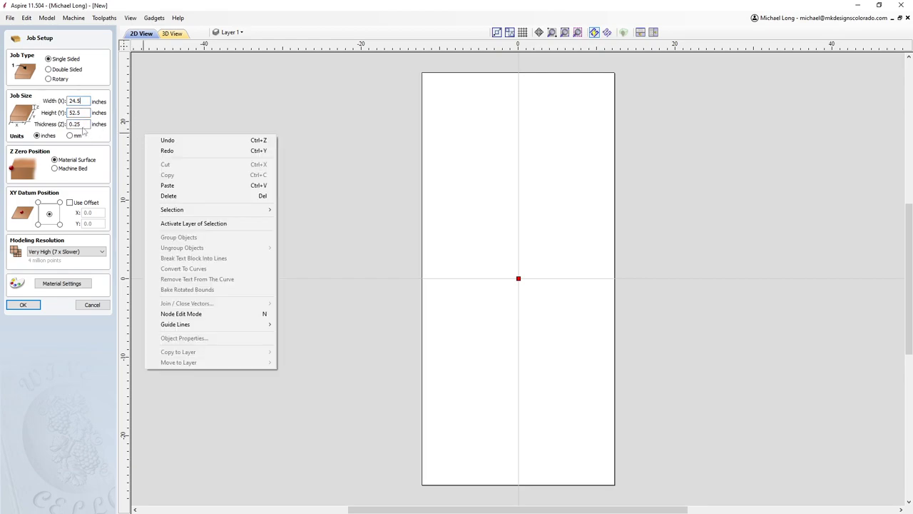
{"action": "left_click", "coordinate": [83, 125]}
{"action": "left_click_drag", "start_coordinate": [85, 124], "coordinate": [33, 129]}
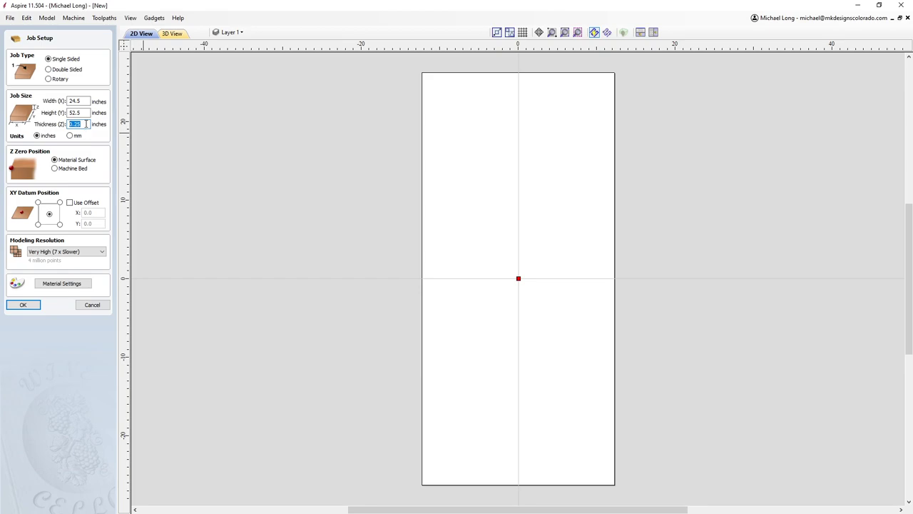
{"action": "type", "text": "."}
- Place the XY datum at the job's lower-left corner, set the modeling resolution to Standard (fastest), and accept the job setup
{"action": "left_click", "coordinate": [38, 225]}
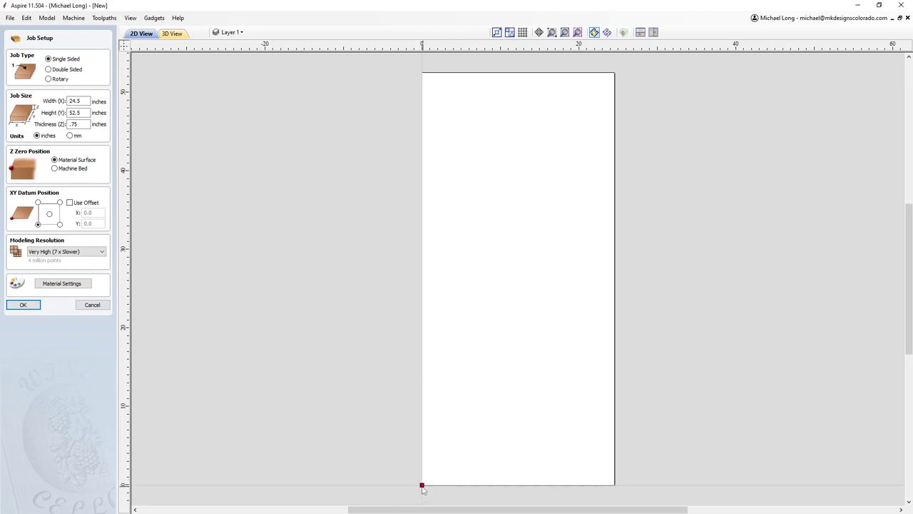
{"action": "left_click", "coordinate": [95, 252]}
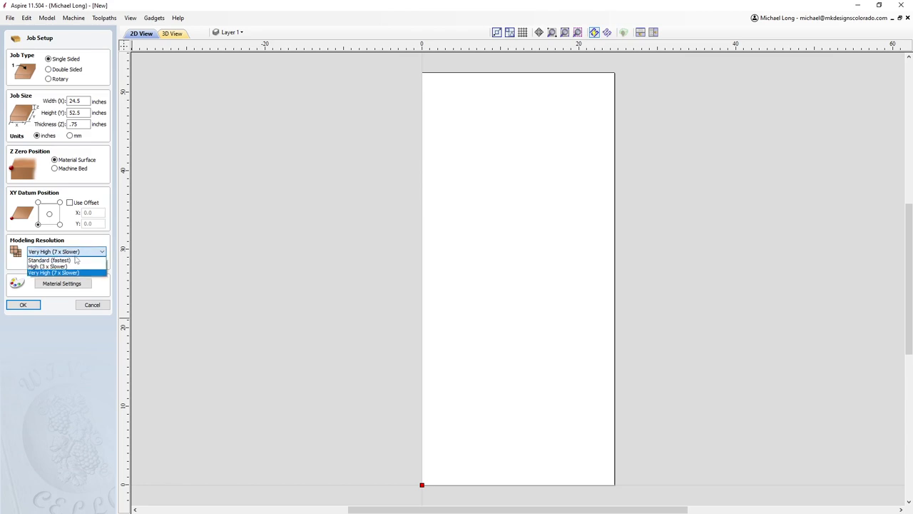
{"action": "left_click", "coordinate": [54, 262]}
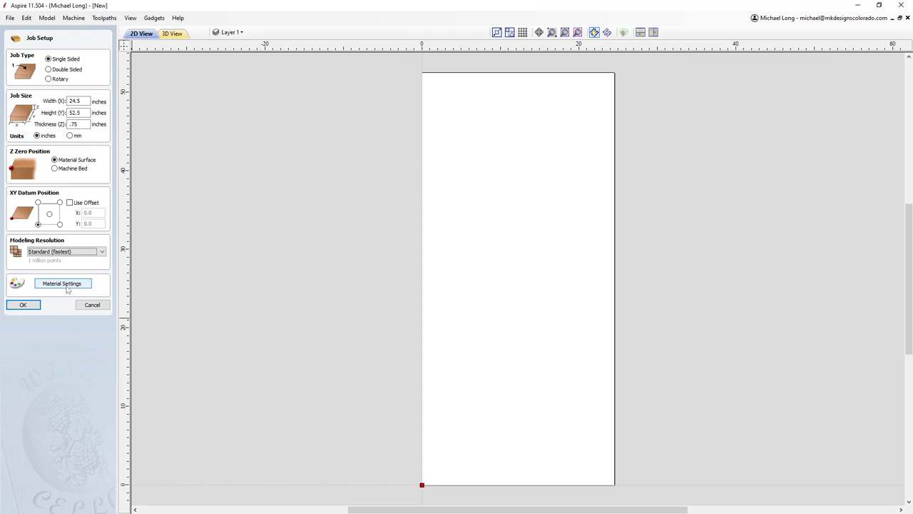
{"action": "left_click", "coordinate": [27, 305]}
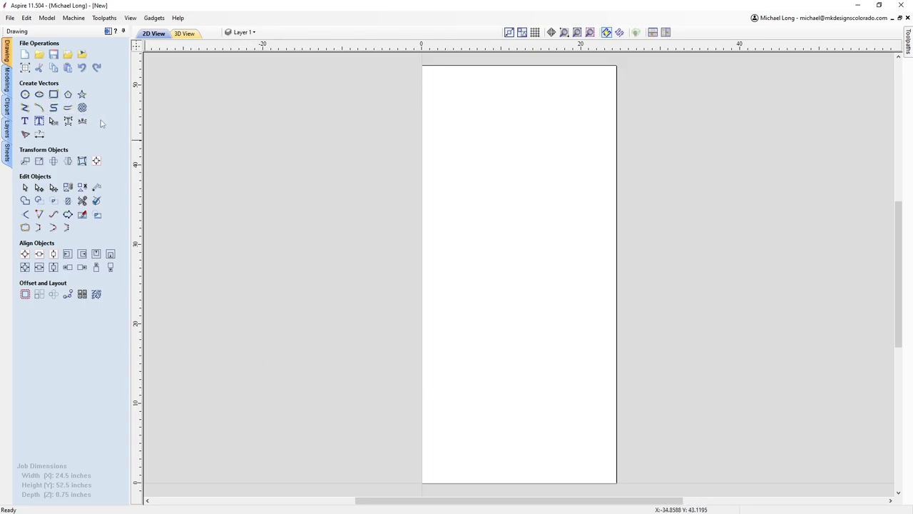
- Draw a square-cornered rectangle 24.5 inches wide and 52.5 inches high, anchored by its lower-left corner at X 0, Y 0
{"action": "left_click", "coordinate": [53, 94]}
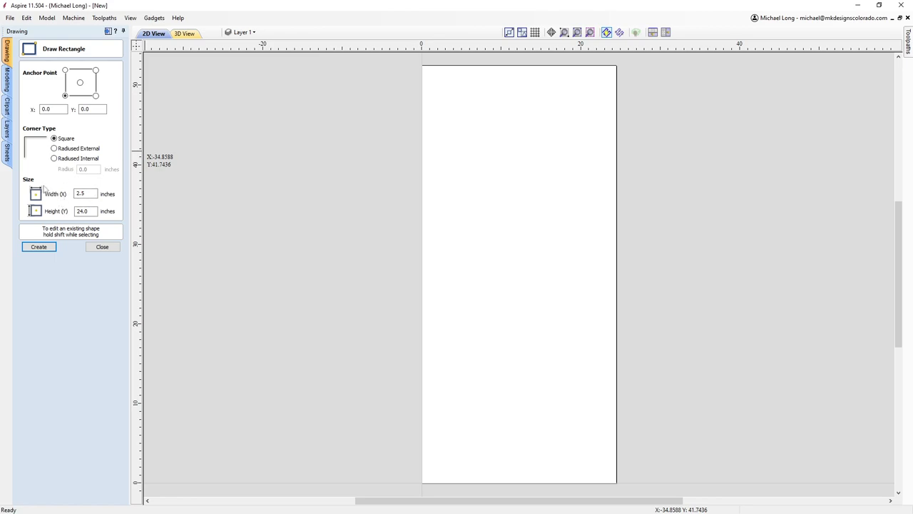
{"action": "left_click", "coordinate": [90, 190]}
{"action": "left_click_drag", "start_coordinate": [91, 193], "coordinate": [62, 200]}
{"action": "type", "text": "24"}
{"action": "left_click_drag", "start_coordinate": [90, 193], "coordinate": [27, 194]}
{"action": "type", "text": "x"}
{"action": "key", "text": "ctrl+z"}
{"action": "left_click_drag", "start_coordinate": [92, 213], "coordinate": [50, 216]}
{"action": "type", "text": "y"}
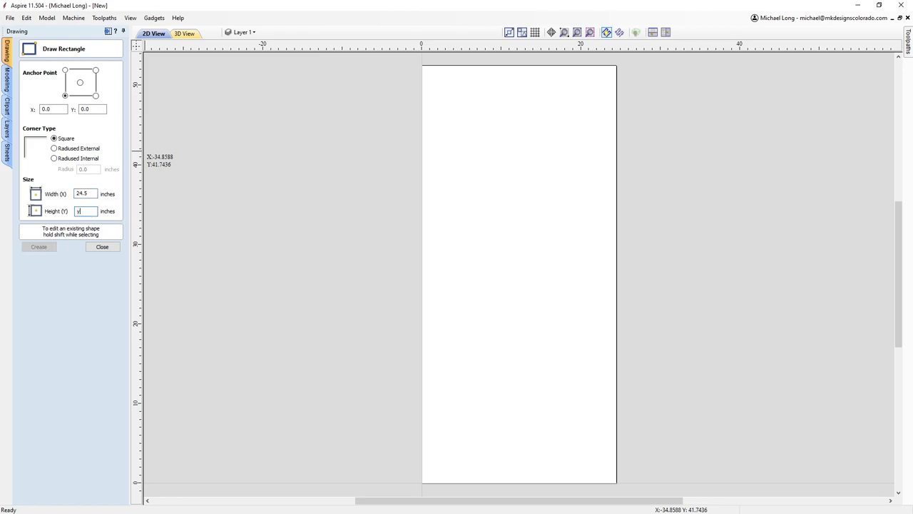
{"action": "key", "text": "BackSpace"}
{"action": "type", "text": "52.5"}
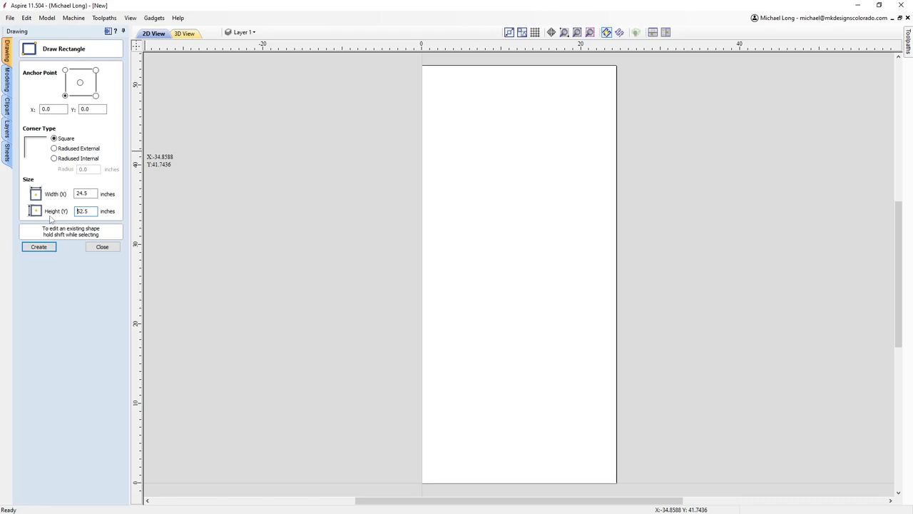
{"action": "left_click", "coordinate": [43, 248]}
{"action": "left_click", "coordinate": [98, 247]}
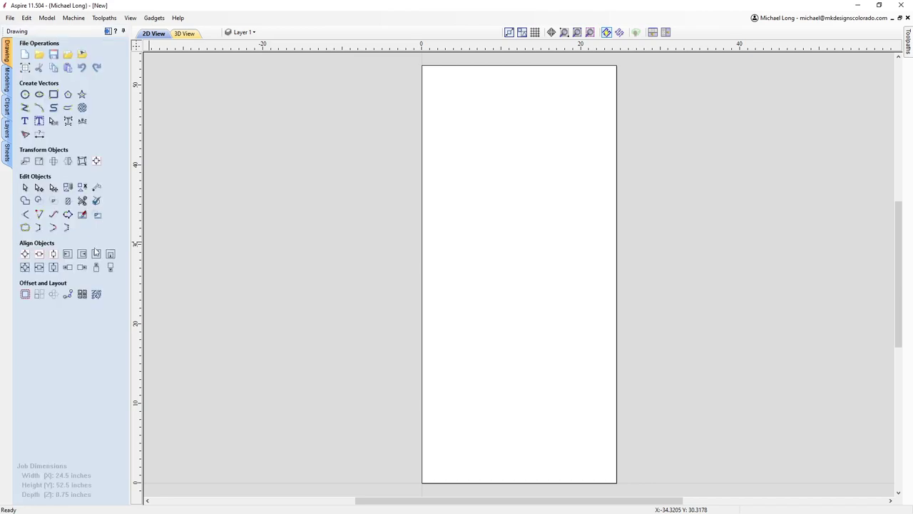
- Move the rectangle to a new layer named Surface that is not visible
{"action": "left_click", "coordinate": [423, 224]}
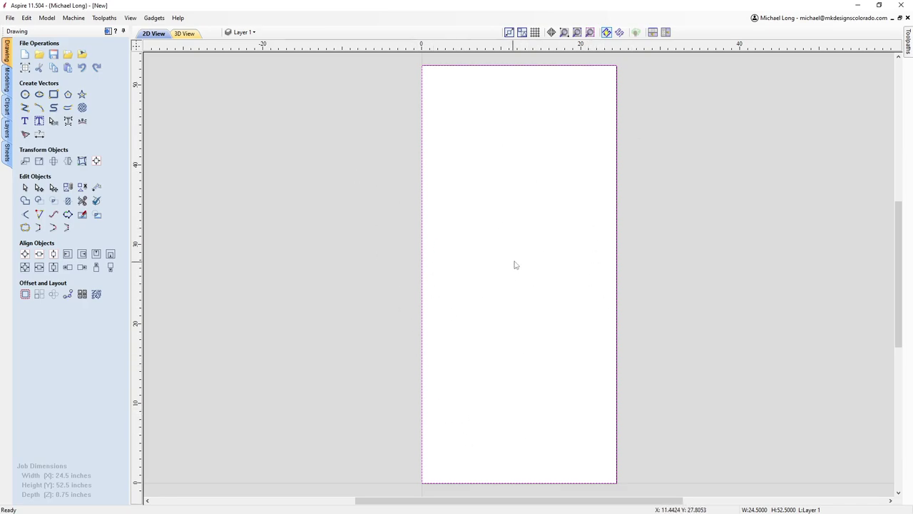
{"action": "right_click", "coordinate": [422, 262]}
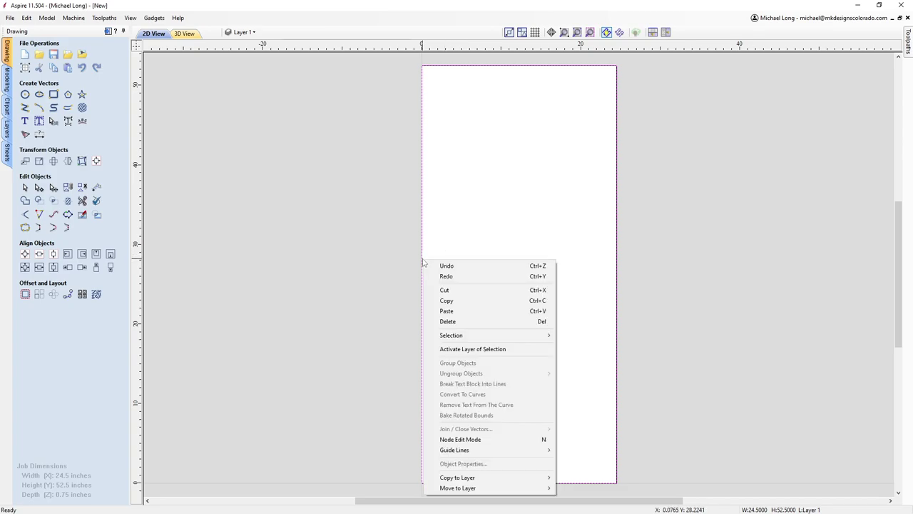
{"action": "mouse_move", "coordinate": [486, 492]}
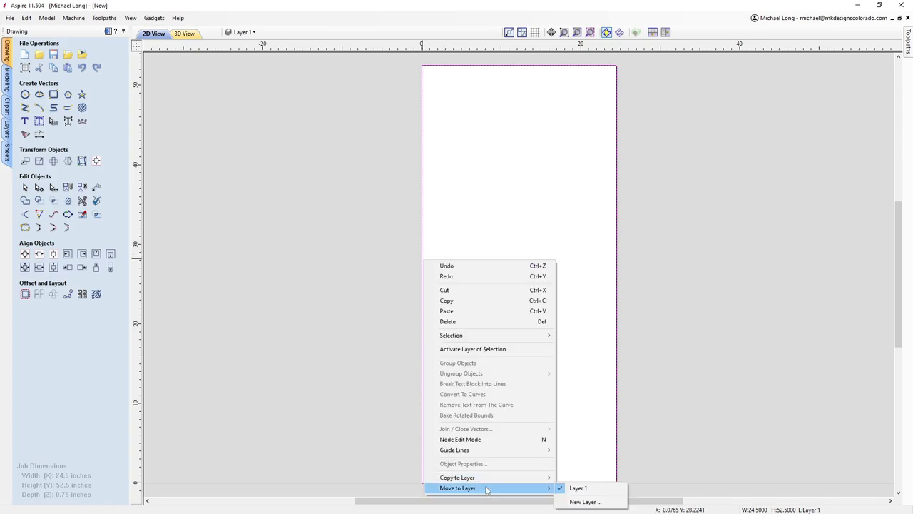
{"action": "left_click", "coordinate": [589, 502]}
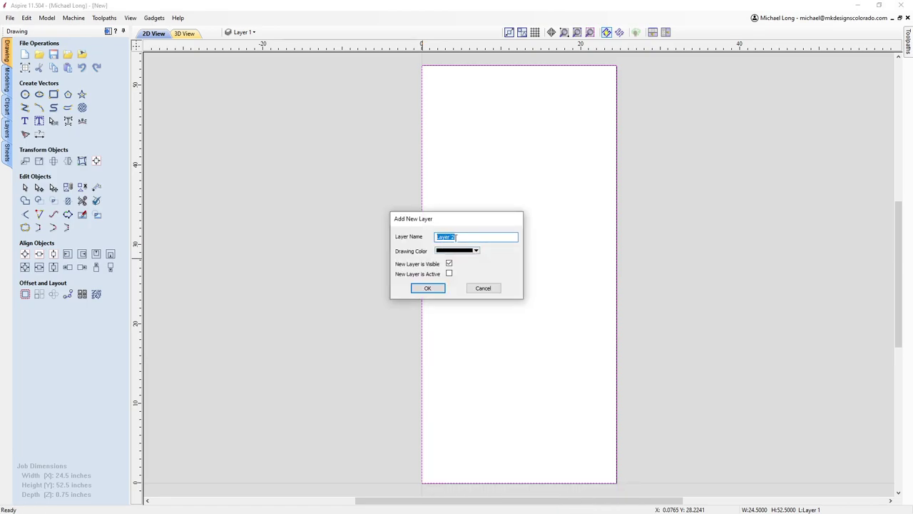
{"action": "type", "text": "Su"}
{"action": "left_click", "coordinate": [448, 263]}
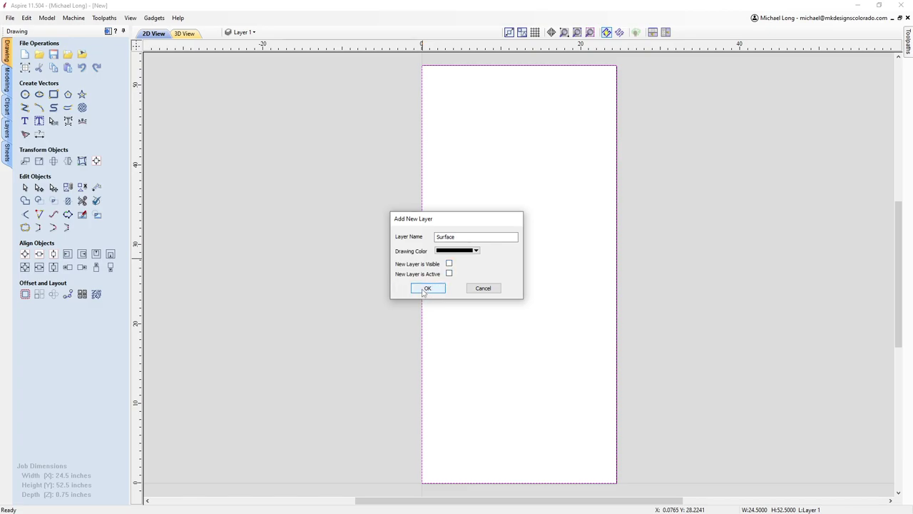
{"action": "left_click", "coordinate": [426, 289]}
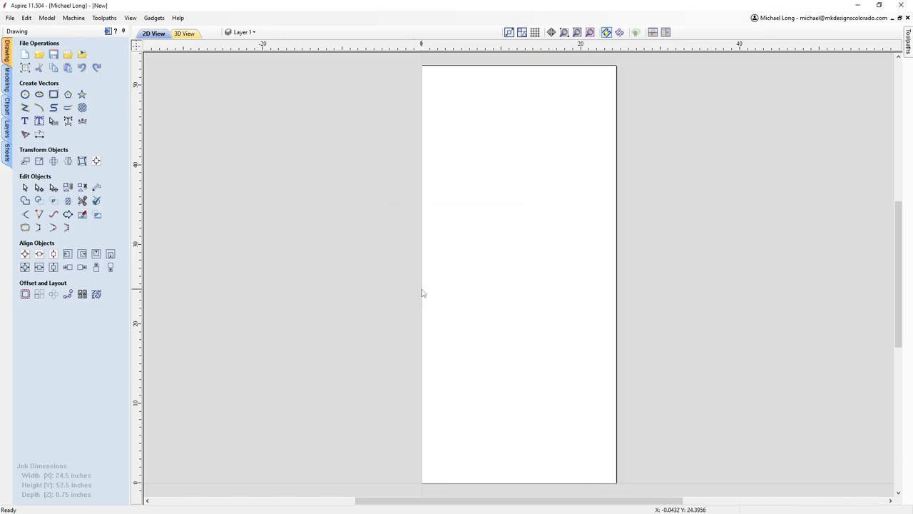
- Add a new layer named Grid
{"action": "left_click", "coordinate": [252, 32]}
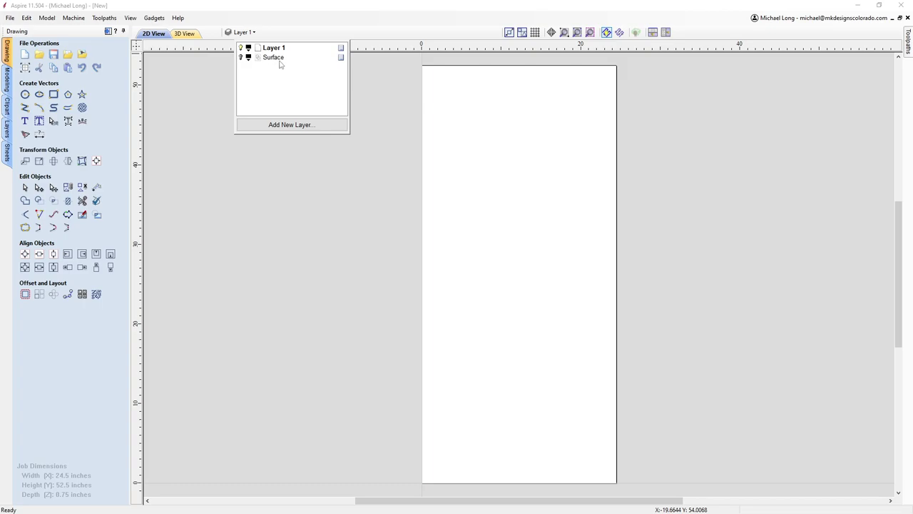
{"action": "left_click", "coordinate": [286, 126]}
{"action": "type", "text": "Grid"}
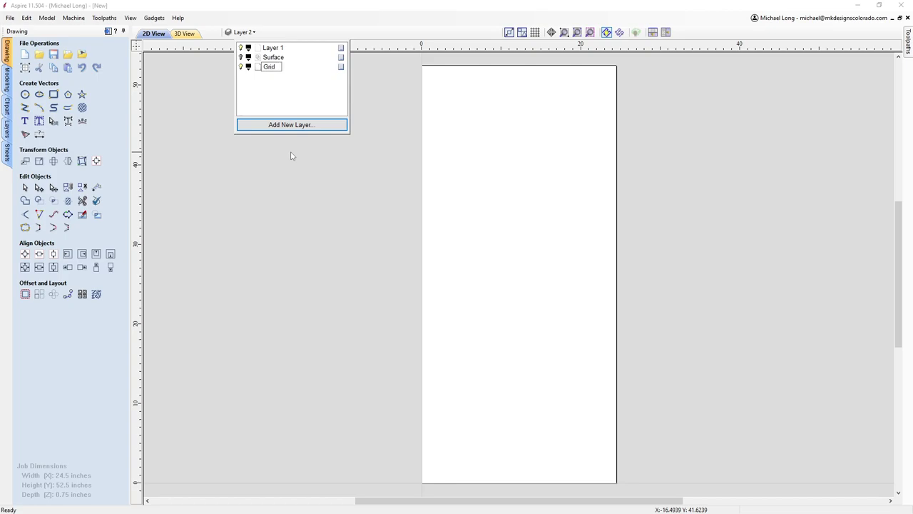
{"action": "key", "text": "Return"}
{"action": "left_click", "coordinate": [449, 223]}
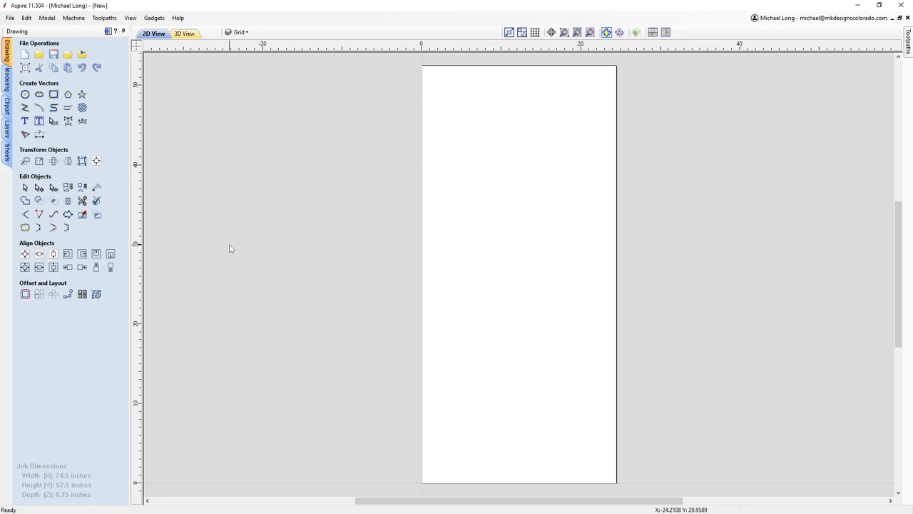
- Draw a polyline from the origin up the 52.5-inch left edge, 1 inch across, back down to the bottom edge, and 1 inch across
{"action": "left_click", "coordinate": [24, 108]}
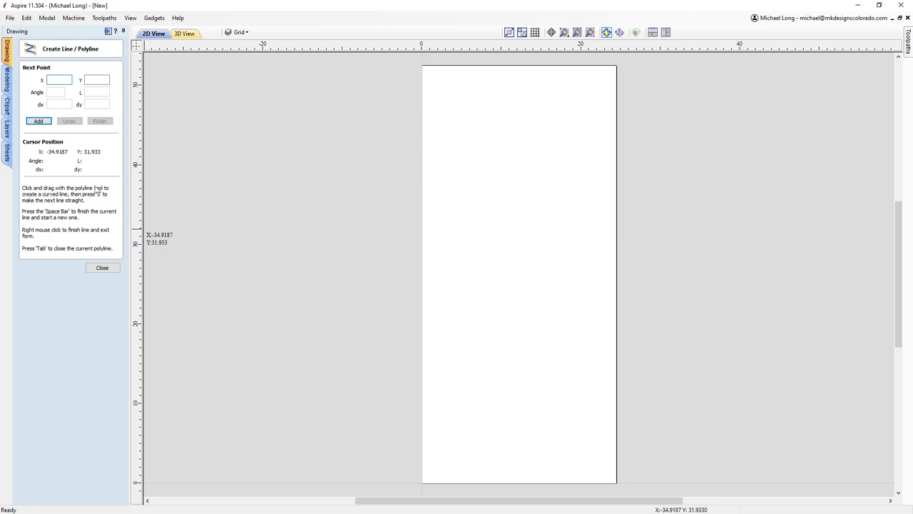
{"action": "left_click", "coordinate": [421, 483]}
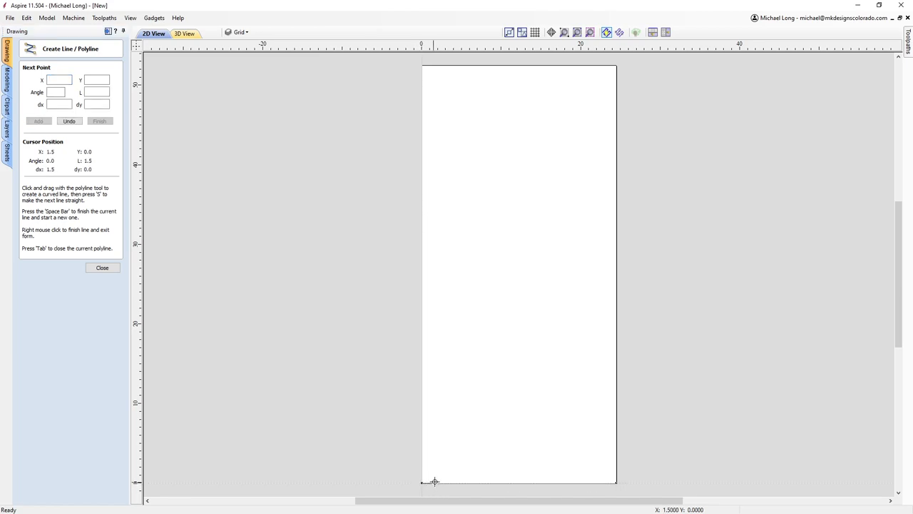
{"action": "left_click", "coordinate": [423, 64]}
{"action": "left_click", "coordinate": [422, 64]}
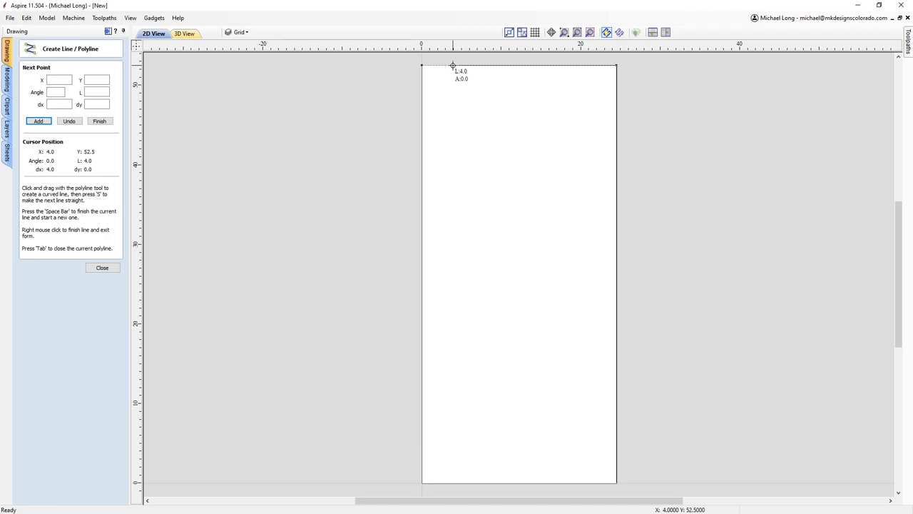
{"action": "left_click", "coordinate": [453, 65]}
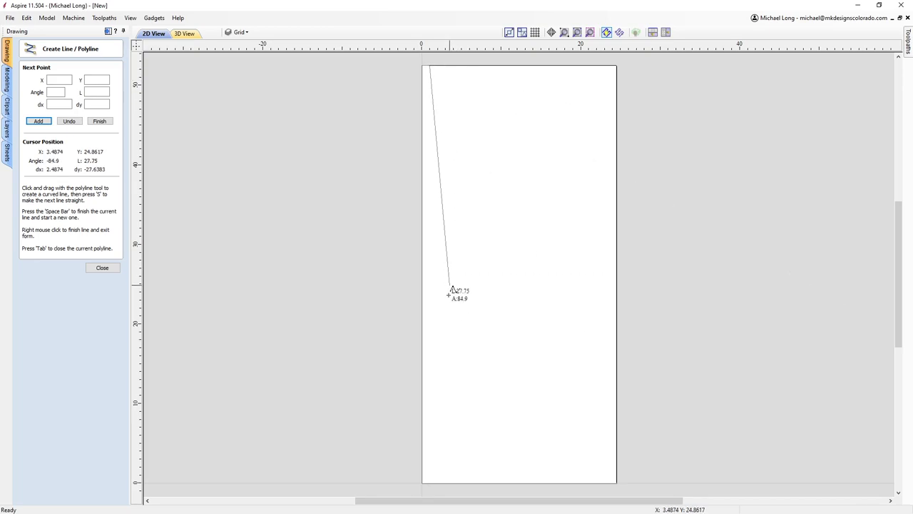
{"action": "left_click", "coordinate": [430, 482]}
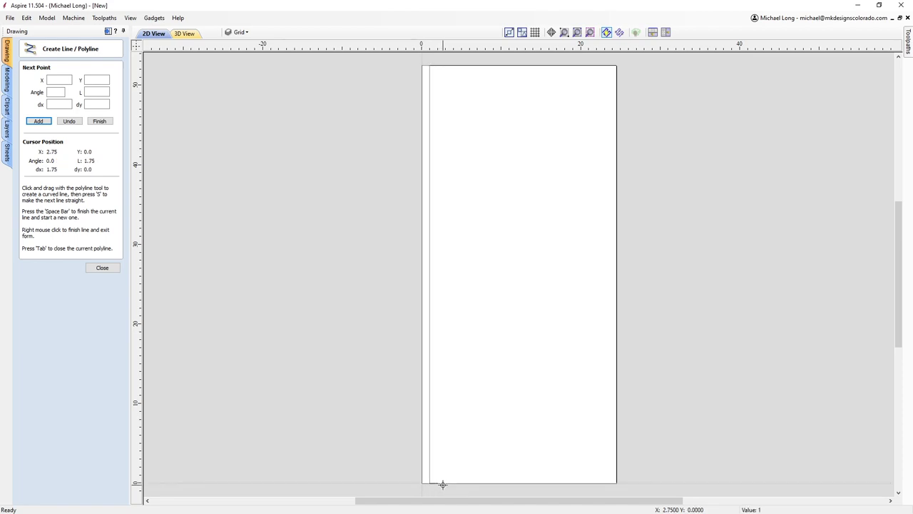
{"action": "left_click", "coordinate": [438, 484]}
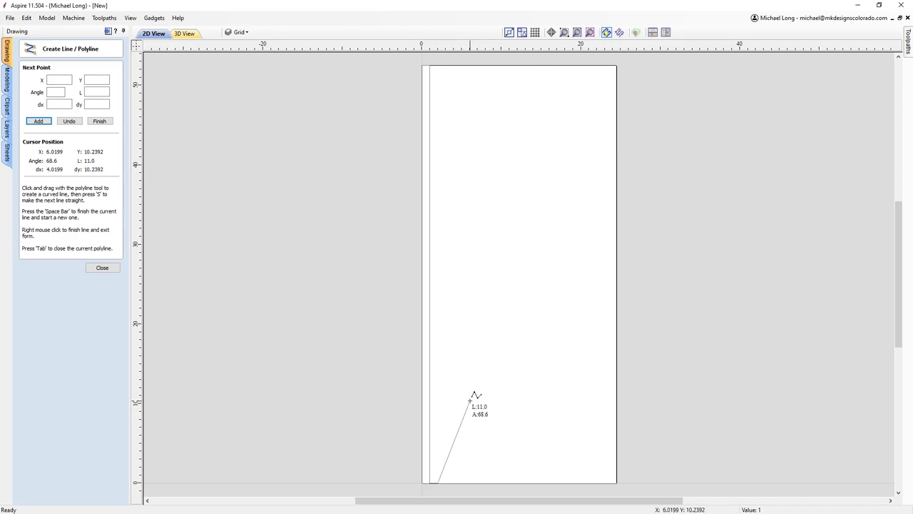
{"action": "right_click", "coordinate": [471, 401]}
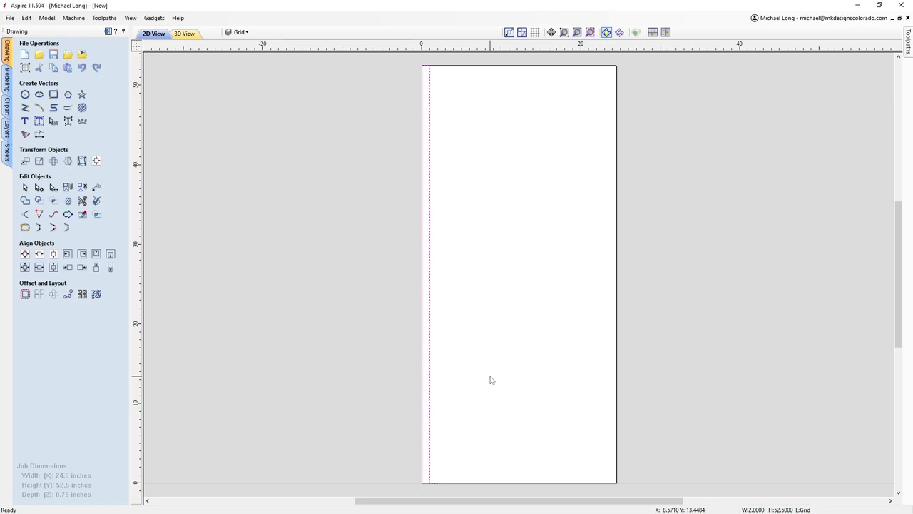
{"action": "left_click", "coordinate": [421, 475]}
{"action": "left_click_drag", "start_coordinate": [423, 481], "coordinate": [483, 479]}
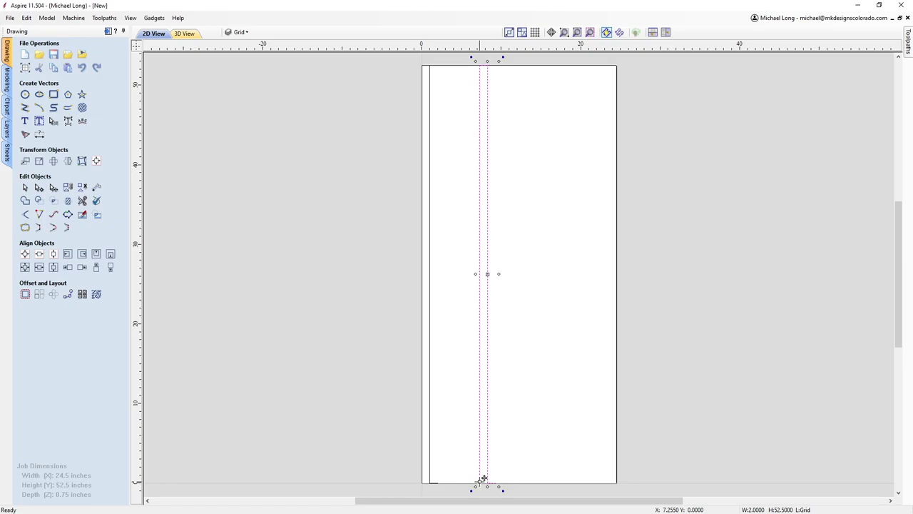
{"action": "key", "text": "Delete"}
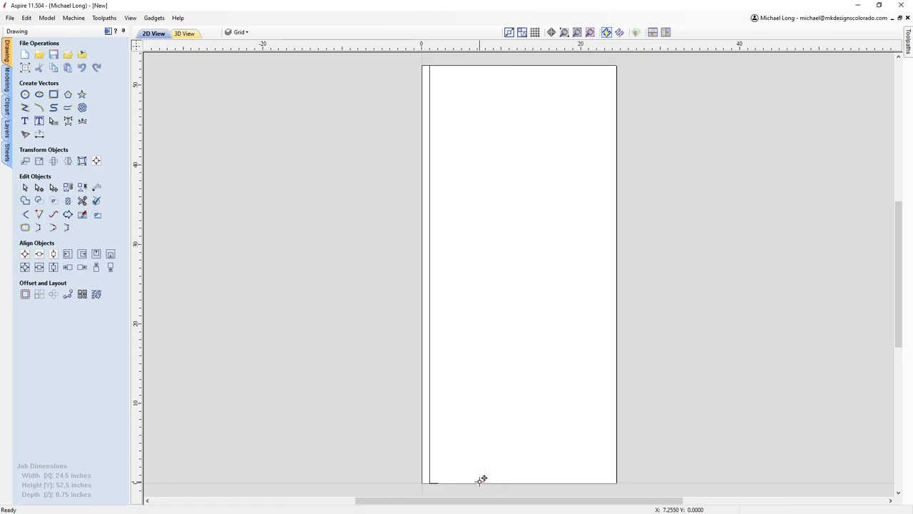
- Array-copy the polyline in 1 row and 13 columns with gap spacing of X 0.0 and Y 0
{"action": "left_click", "coordinate": [430, 428]}
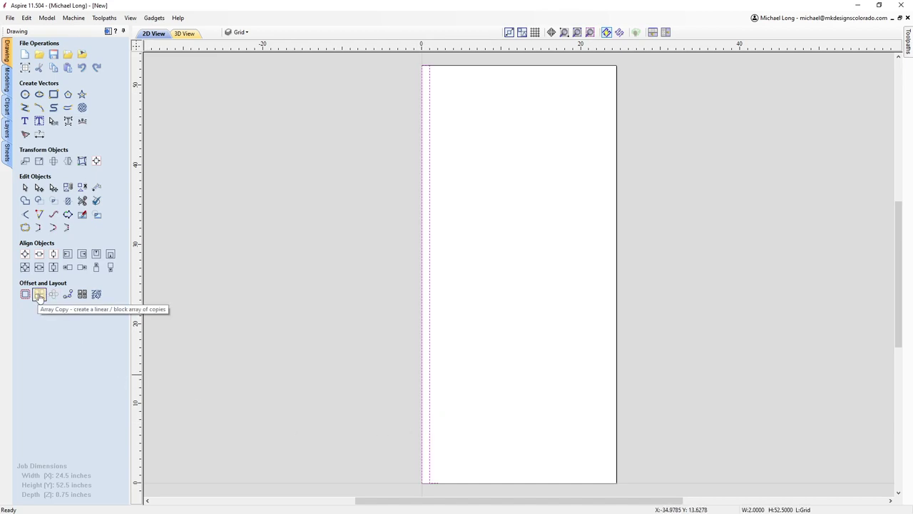
{"action": "left_click", "coordinate": [39, 294]}
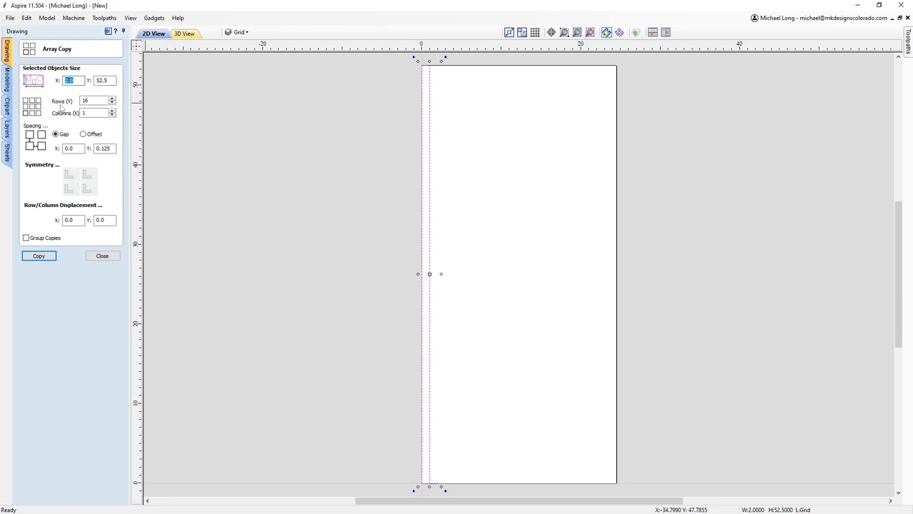
{"action": "double_click", "coordinate": [95, 100]}
{"action": "type", "text": "1"}
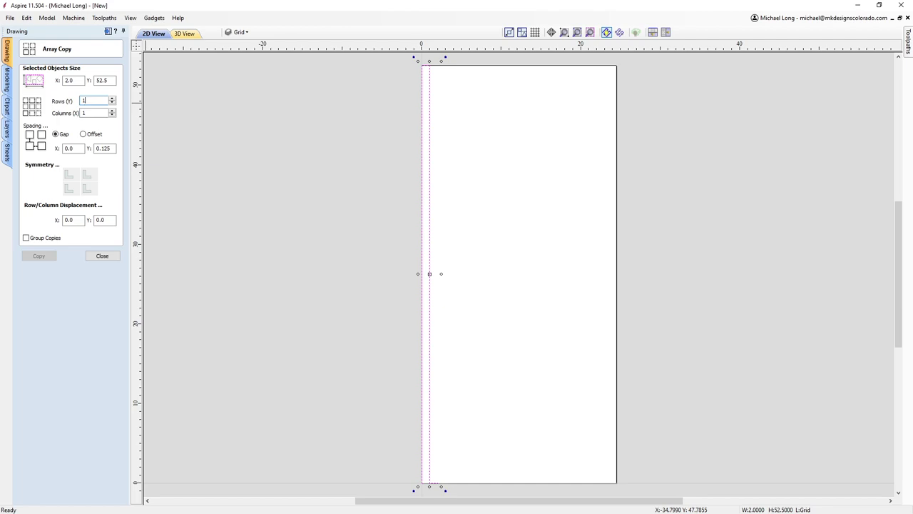
{"action": "key", "text": "Tab"}
{"action": "type", "text": "3"}
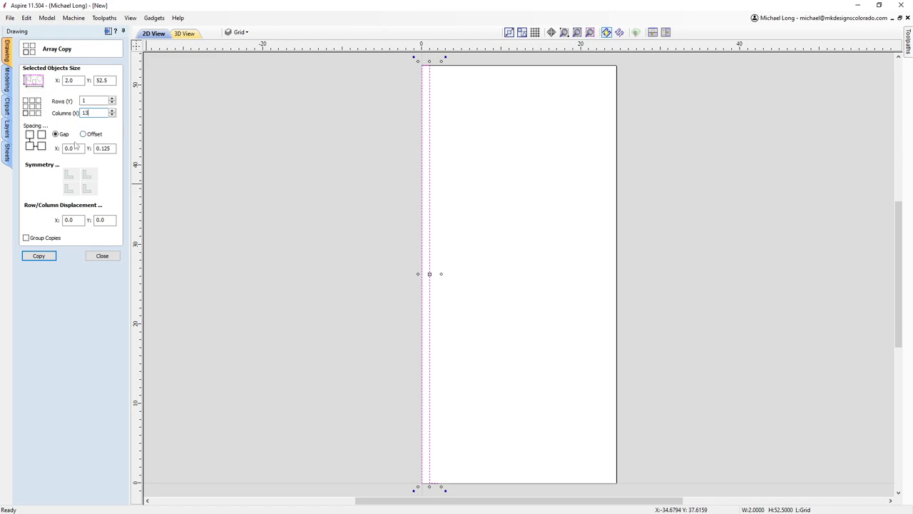
{"action": "left_click", "coordinate": [106, 147]}
{"action": "type", "text": "0.125"}
{"action": "key", "text": "Return"}
{"action": "type", "text": "0"}
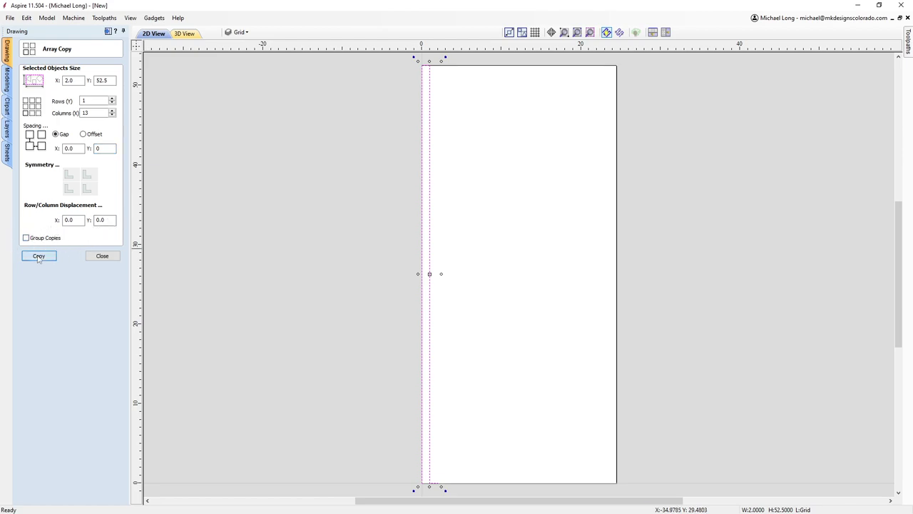
{"action": "left_click", "coordinate": [39, 255]}
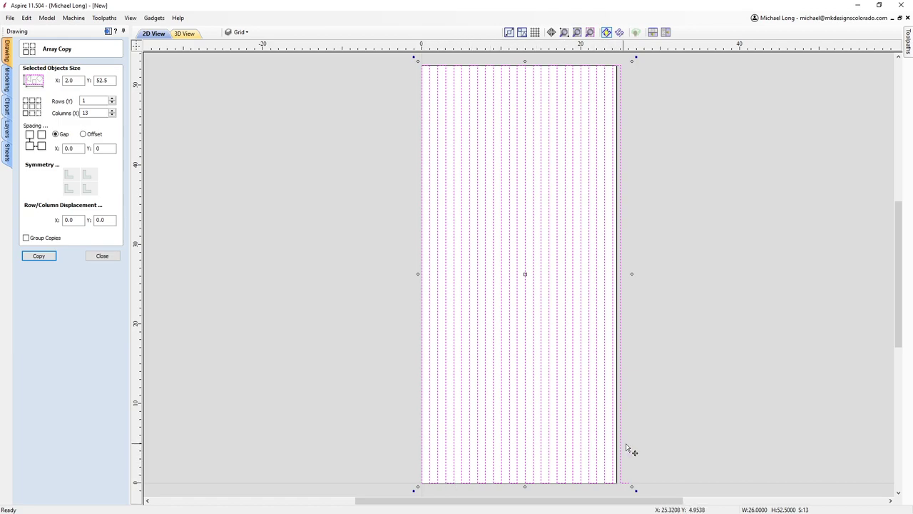
{"action": "left_click", "coordinate": [102, 256]}
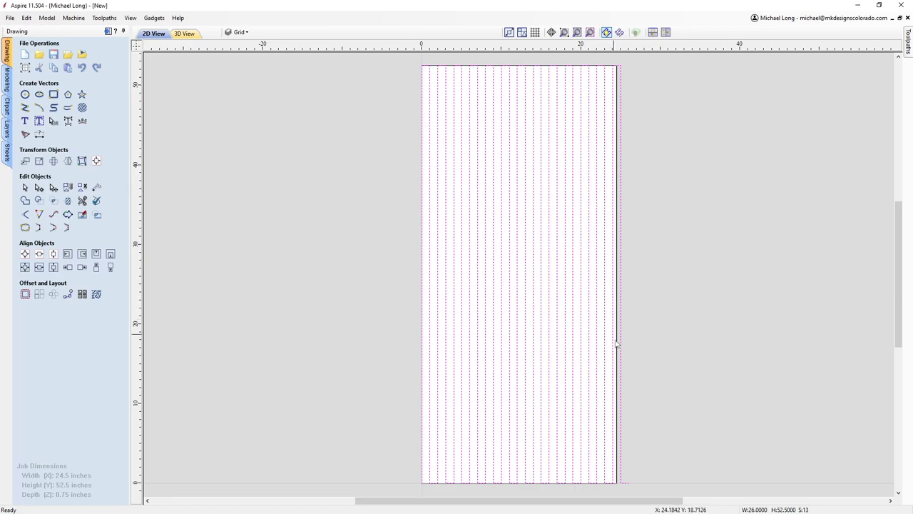
{"action": "left_click", "coordinate": [623, 421]}
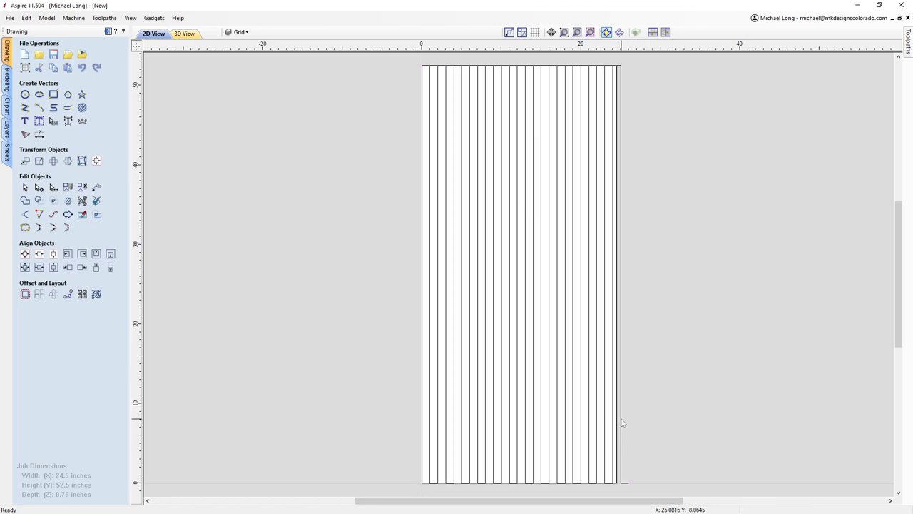
{"action": "left_click", "coordinate": [622, 422]}
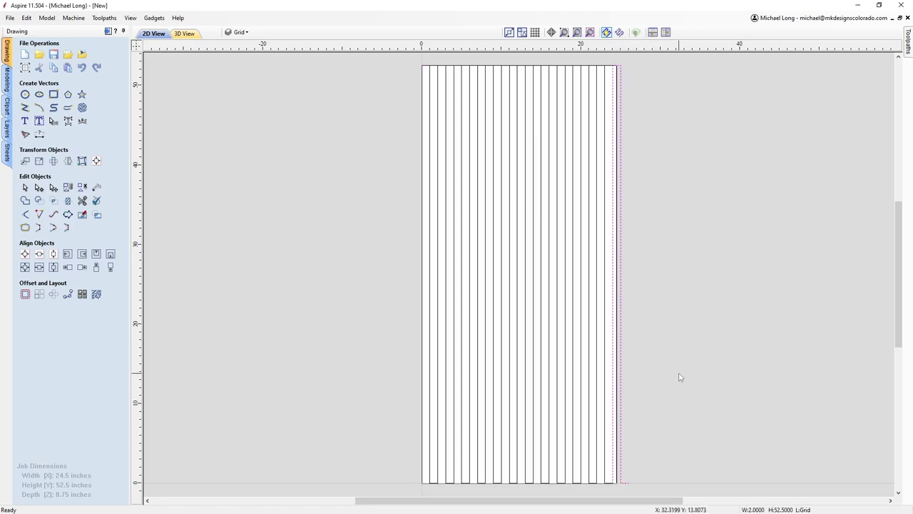
{"action": "key", "text": "n"}
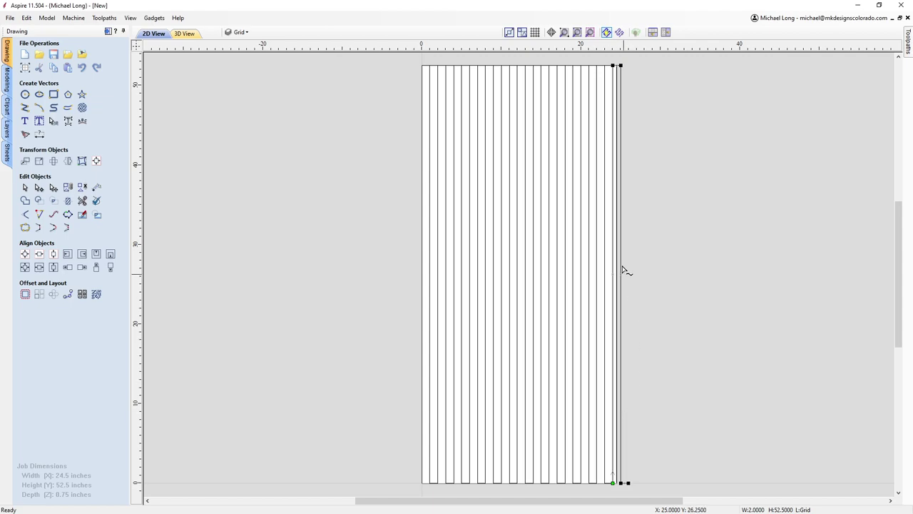
{"action": "right_click", "coordinate": [622, 360]}
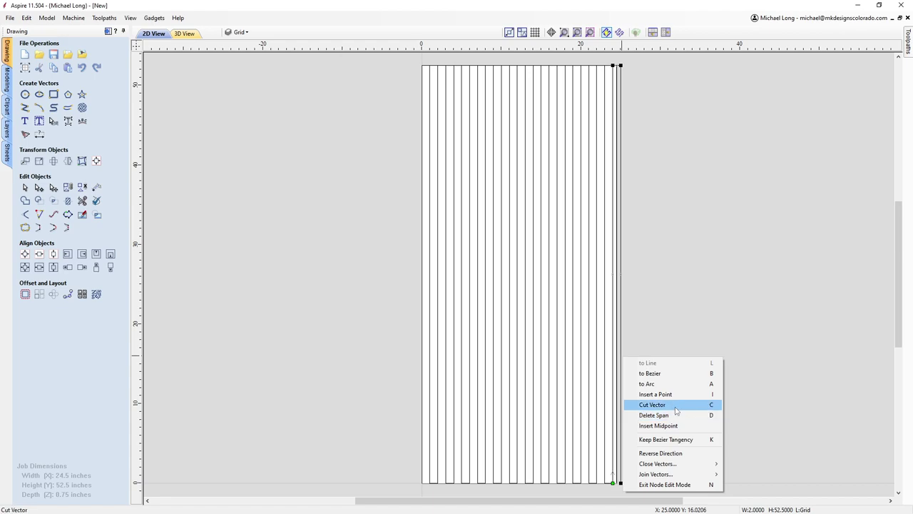
{"action": "left_click", "coordinate": [664, 333]}
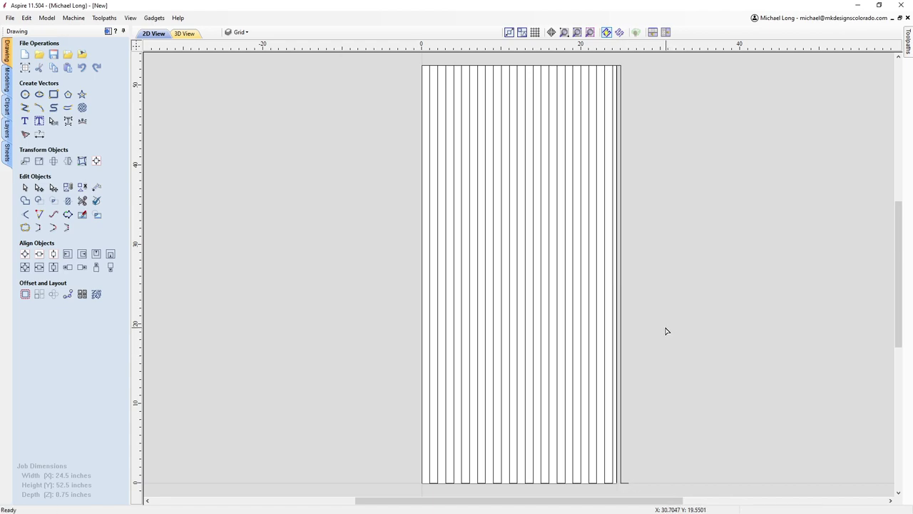
- Try to move only the upper outer node of the last polyline copy onto the job's right edge at X 24.5
{"action": "left_click", "coordinate": [622, 285]}
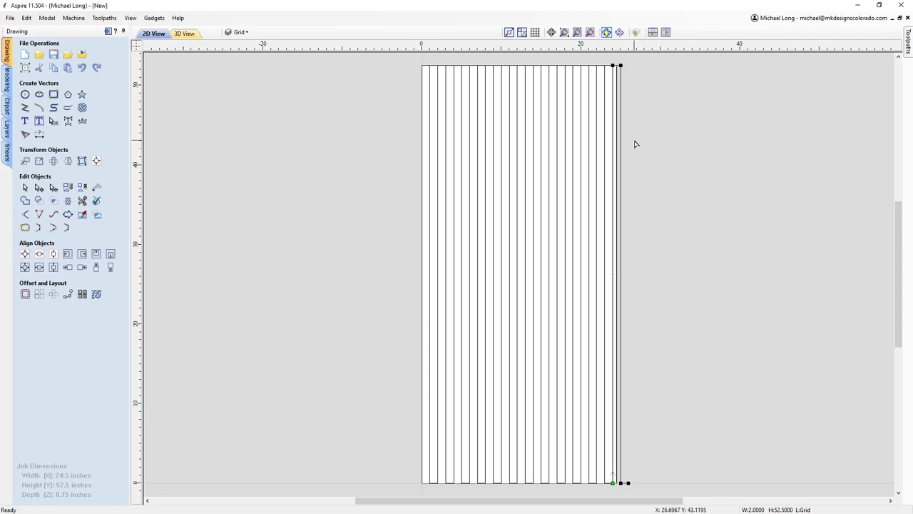
{"action": "middle_click_drag", "start_coordinate": [641, 206], "coordinate": [646, 350]}
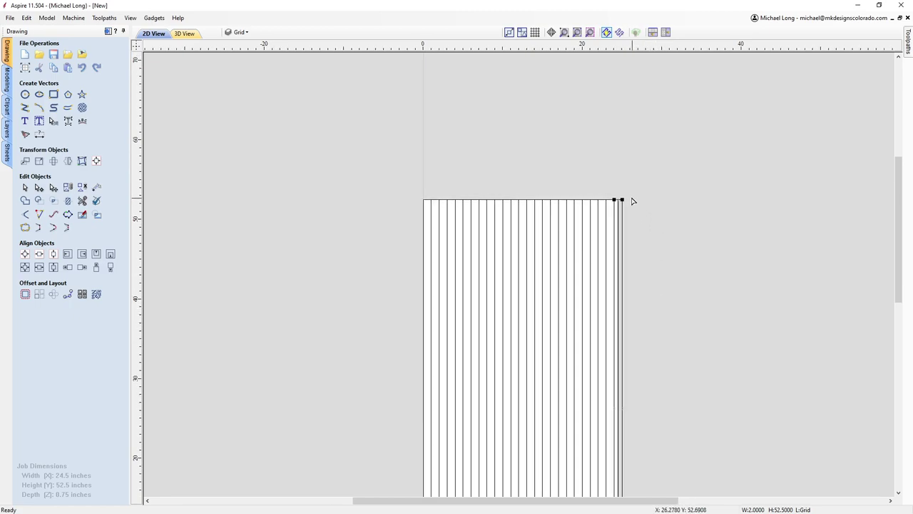
{"action": "scroll", "coordinate": [632, 201], "scroll_direction": "up", "scroll_amount": 6}
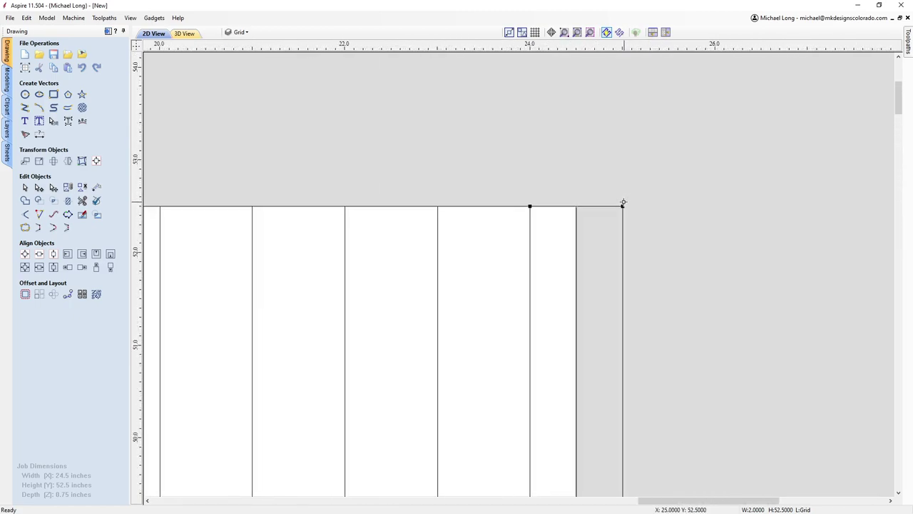
{"action": "scroll", "coordinate": [623, 204], "scroll_direction": "up", "scroll_amount": 1}
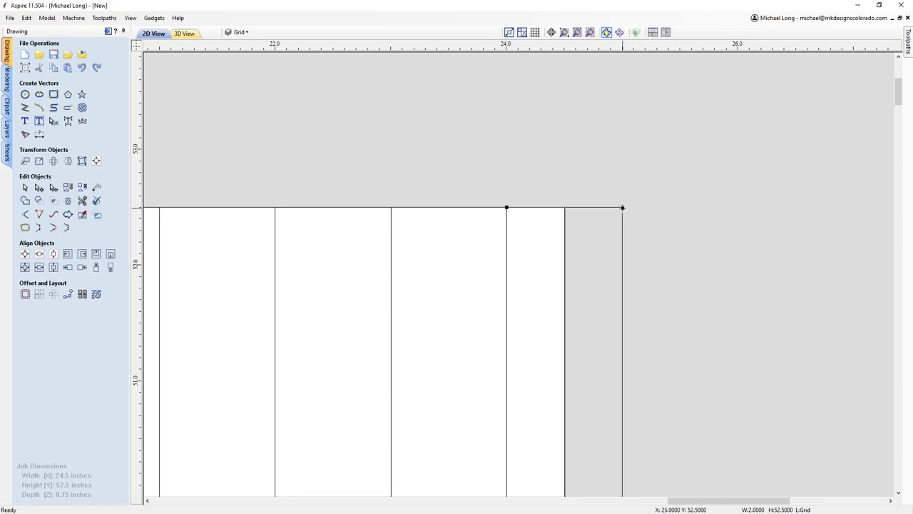
{"action": "left_click_drag", "start_coordinate": [623, 207], "coordinate": [569, 207]}
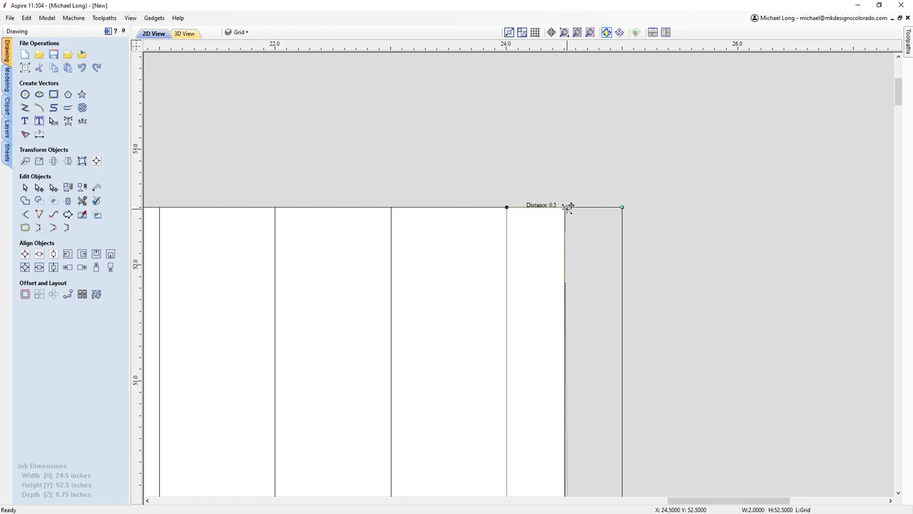
{"action": "left_click_drag", "start_coordinate": [569, 206], "coordinate": [568, 207]}
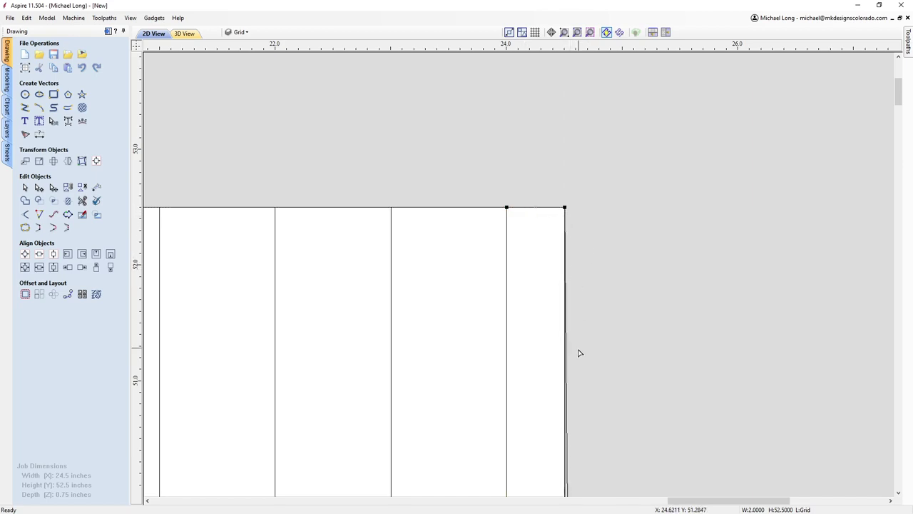
- Move the upper and lower outer corner nodes of the last polyline copy together onto the job's right edge at X 24.5
{"action": "left_click", "coordinate": [590, 33]}
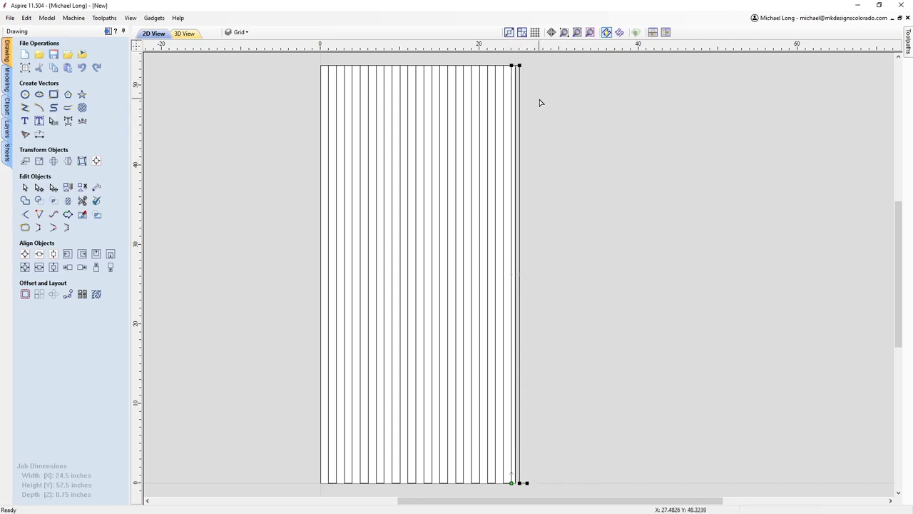
{"action": "left_click", "coordinate": [519, 65]}
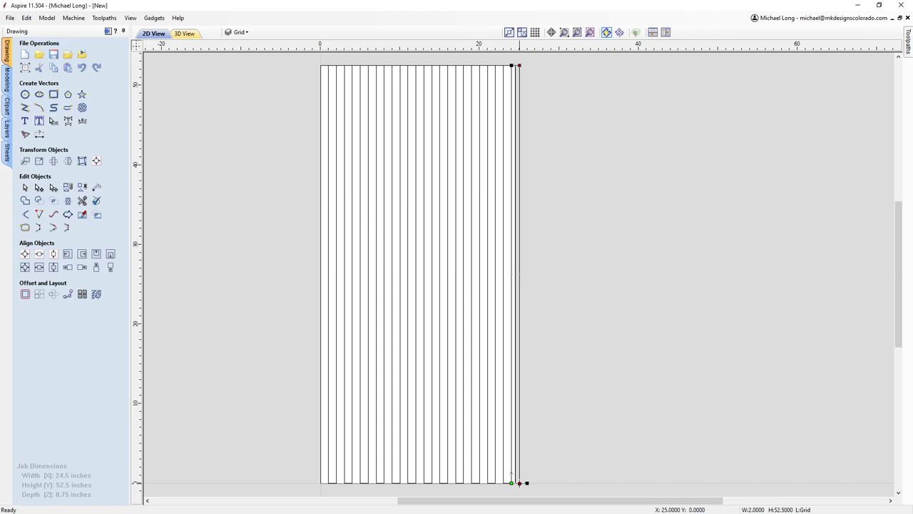
{"action": "scroll", "coordinate": [520, 483], "scroll_direction": "up", "scroll_amount": 1}
{"action": "scroll", "coordinate": [605, 465], "scroll_direction": "up", "scroll_amount": 3}
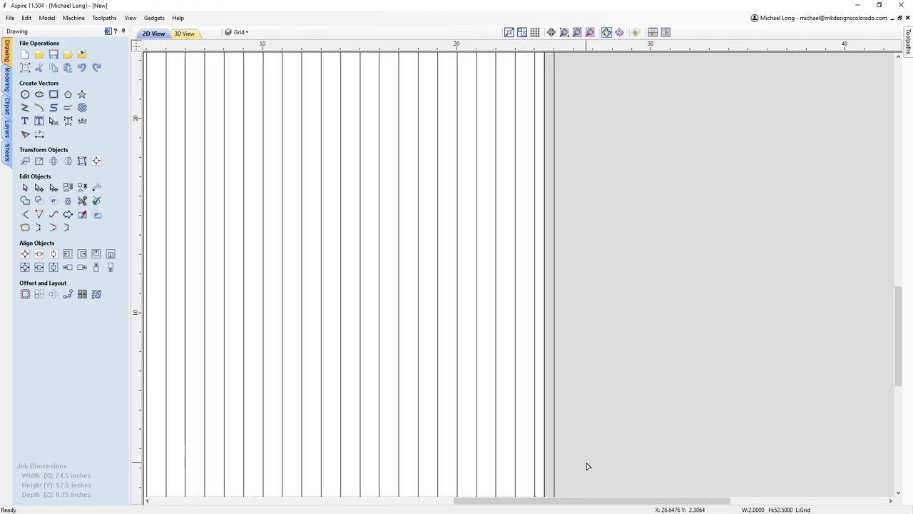
{"action": "middle_click_drag", "start_coordinate": [551, 456], "coordinate": [595, 316]}
{"action": "scroll", "coordinate": [595, 316], "scroll_direction": "up", "scroll_amount": 2}
{"action": "scroll", "coordinate": [595, 355], "scroll_direction": "up", "scroll_amount": 4}
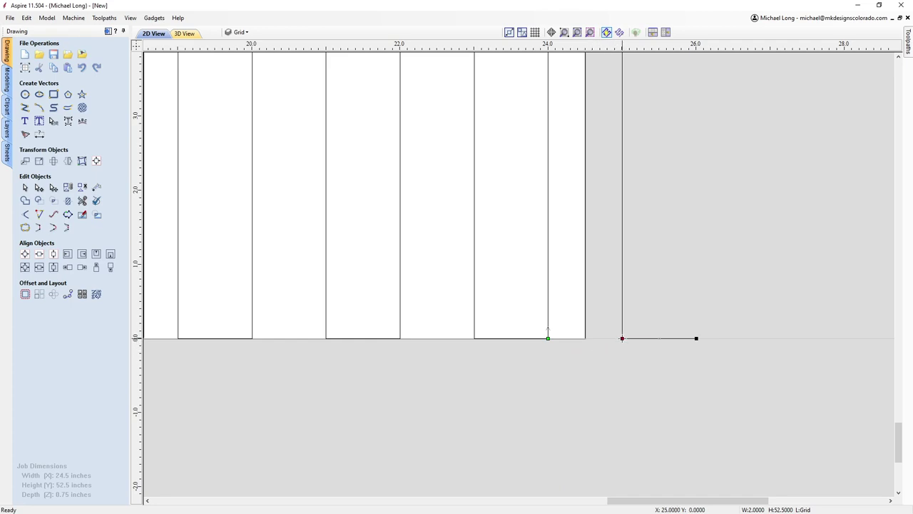
{"action": "left_click_drag", "start_coordinate": [622, 338], "coordinate": [587, 338]}
{"action": "scroll", "coordinate": [607, 295], "scroll_direction": "down", "scroll_amount": 4}
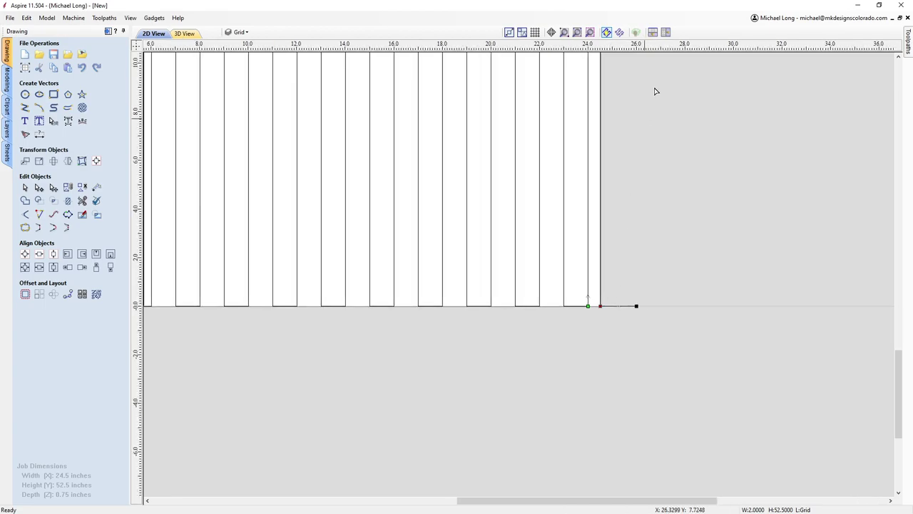
- Try to delete the horizontal tail of the last polyline copy beyond the job's right edge, then undo the deletion
{"action": "left_click", "coordinate": [590, 32]}
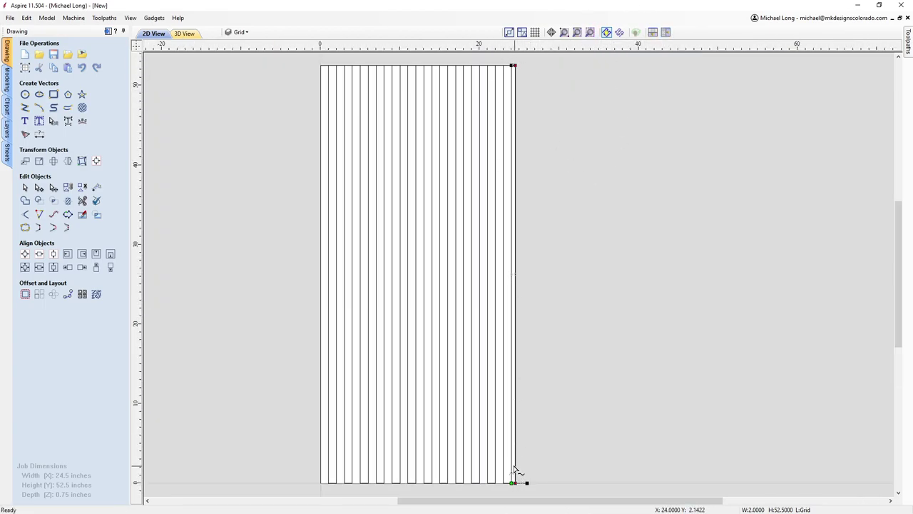
{"action": "left_click", "coordinate": [528, 483]}
{"action": "scroll", "coordinate": [528, 485], "scroll_direction": "up", "scroll_amount": 4}
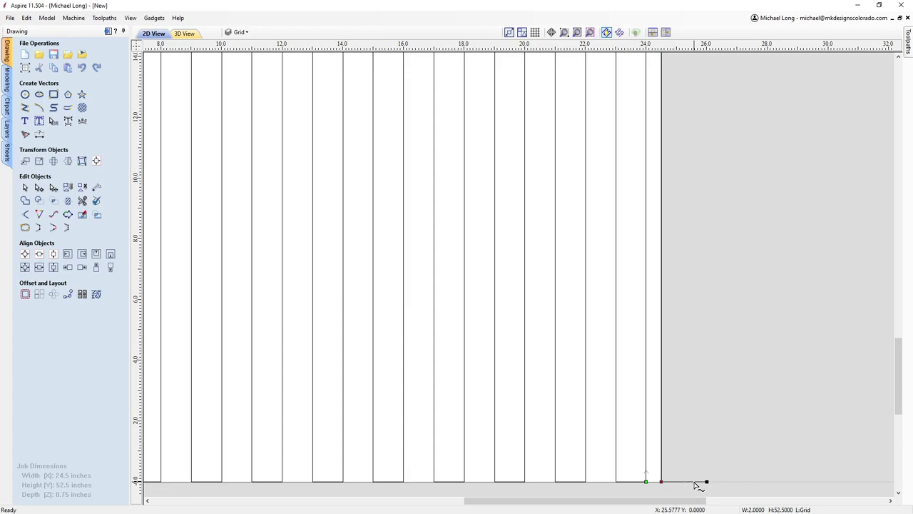
{"action": "left_click", "coordinate": [697, 485]}
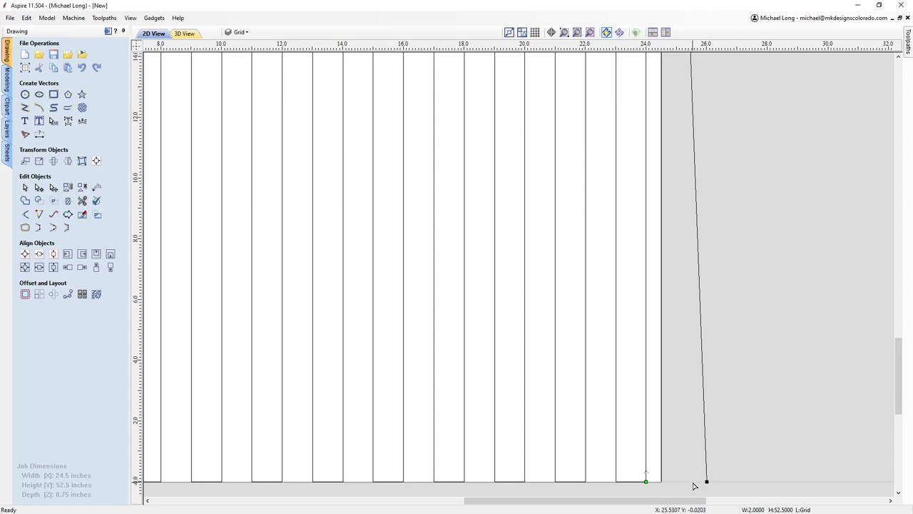
{"action": "key", "text": "ctrl+z"}
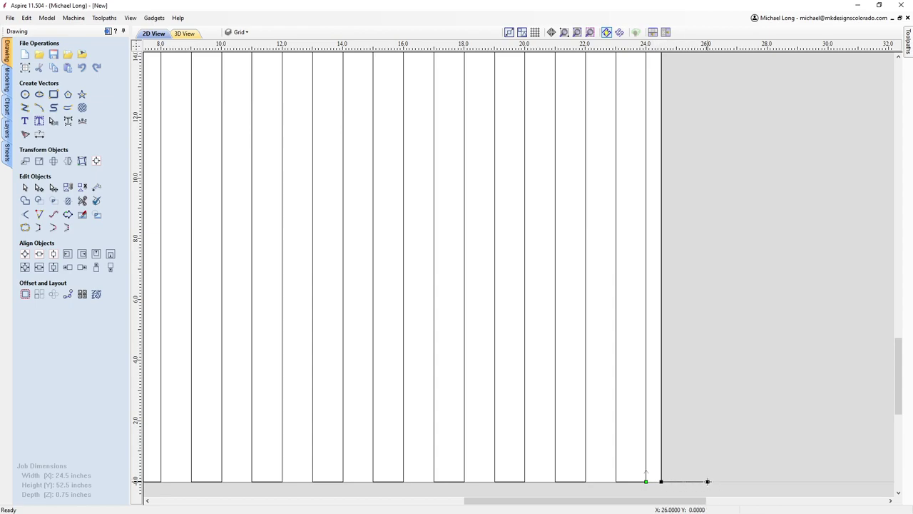
- Delete the end point at X 26 to remove the last polyline copy's tail beyond the job's right edge
{"action": "right_click", "coordinate": [706, 482]}
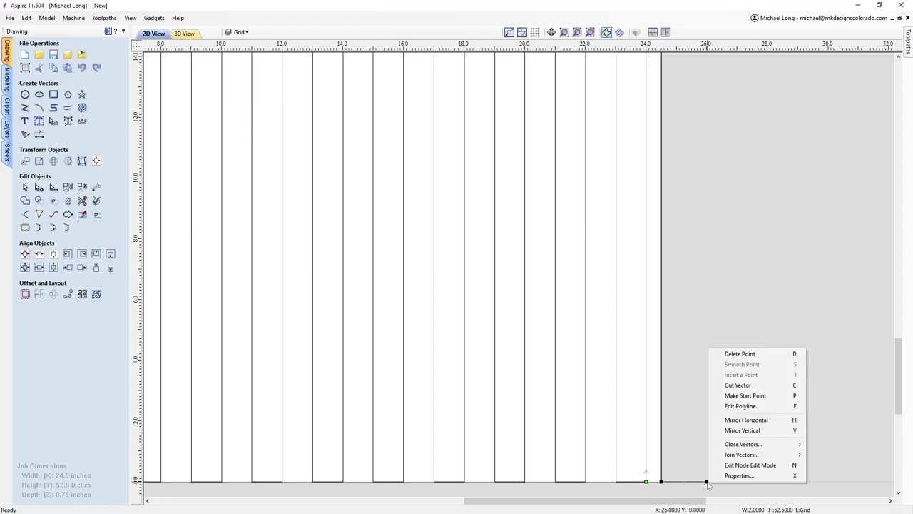
{"action": "left_click", "coordinate": [740, 354]}
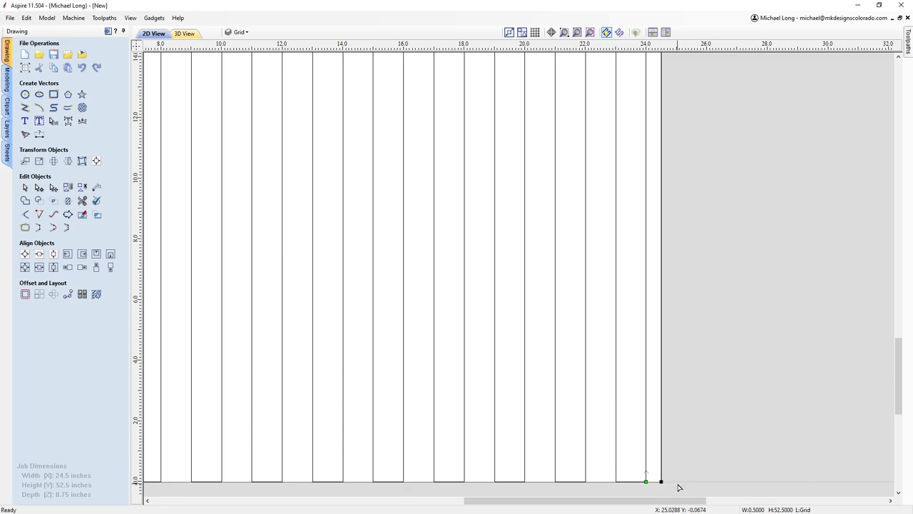
{"action": "scroll", "coordinate": [664, 387], "scroll_direction": "down", "scroll_amount": 2}
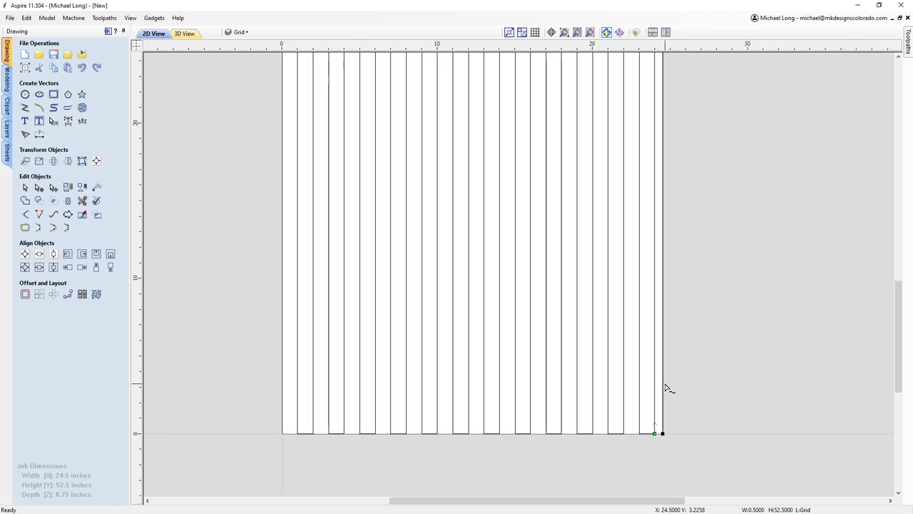
{"action": "middle_click_drag", "start_coordinate": [676, 373], "coordinate": [704, 471]}
{"action": "scroll", "coordinate": [624, 330], "scroll_direction": "down", "scroll_amount": 2}
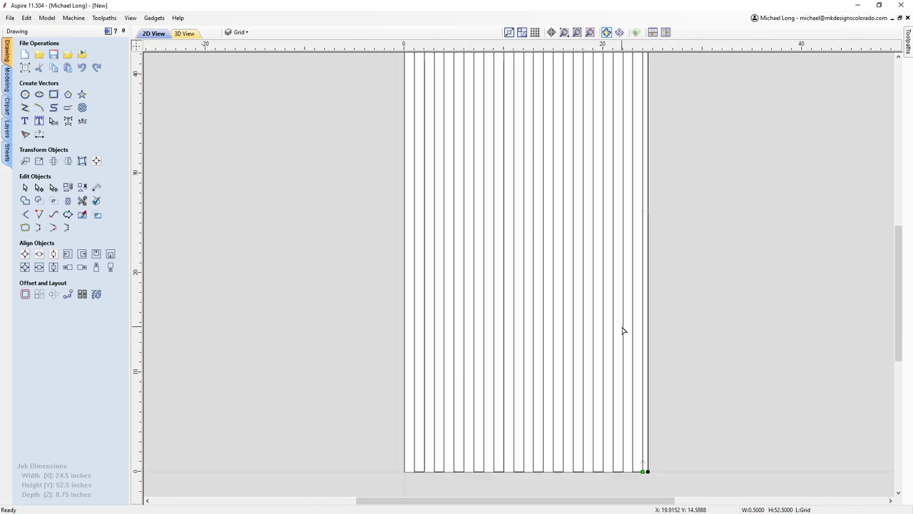
{"action": "scroll", "coordinate": [597, 195], "scroll_direction": "up", "scroll_amount": 1}
{"action": "left_click", "coordinate": [590, 33]}
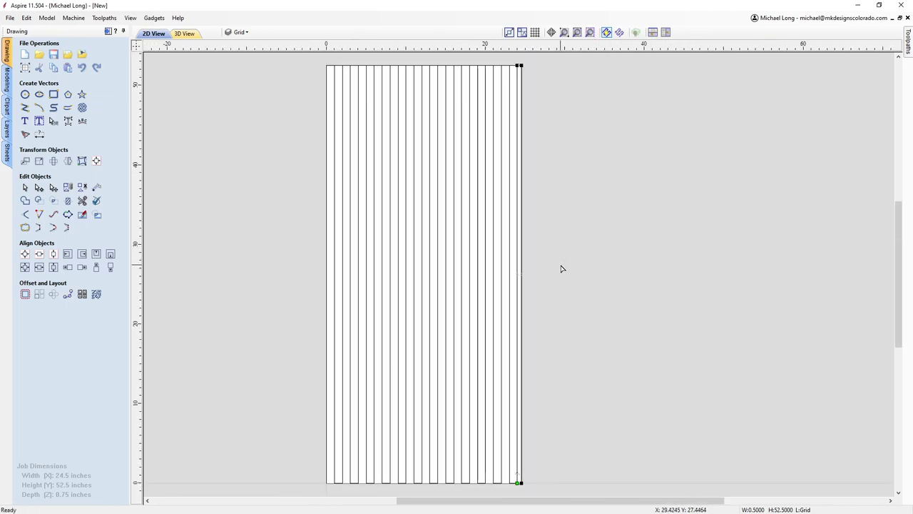
{"action": "left_click", "coordinate": [577, 32]}
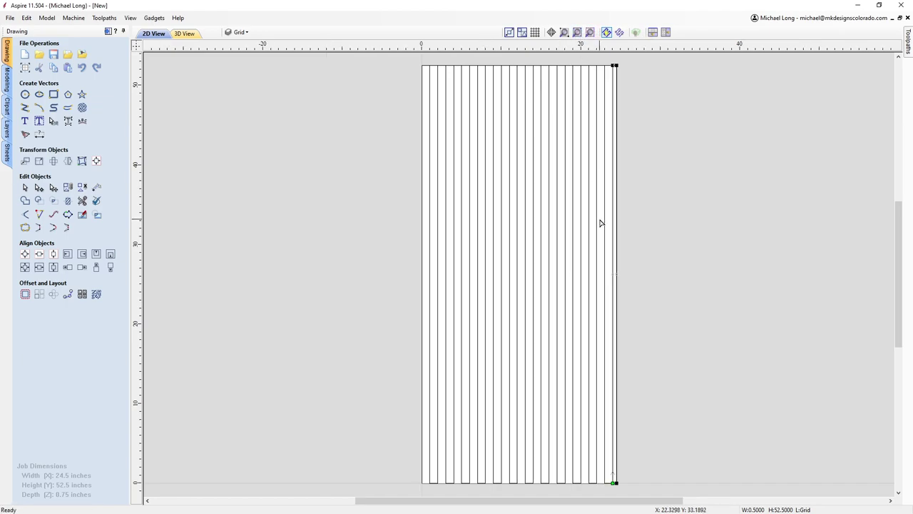
- Leave node editing and select the third polyline copy from the job's left edge
{"action": "left_click", "coordinate": [446, 170]}
{"action": "left_click", "coordinate": [664, 183]}
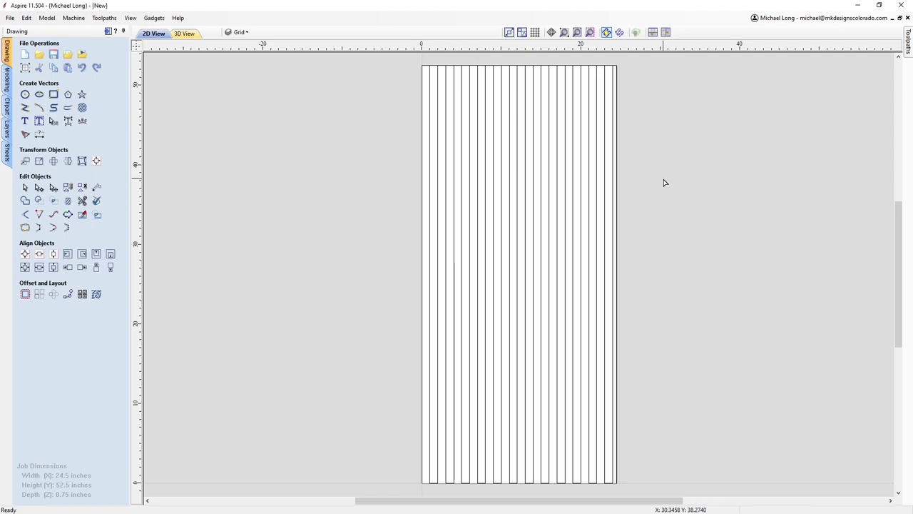
{"action": "left_click", "coordinate": [455, 216]}
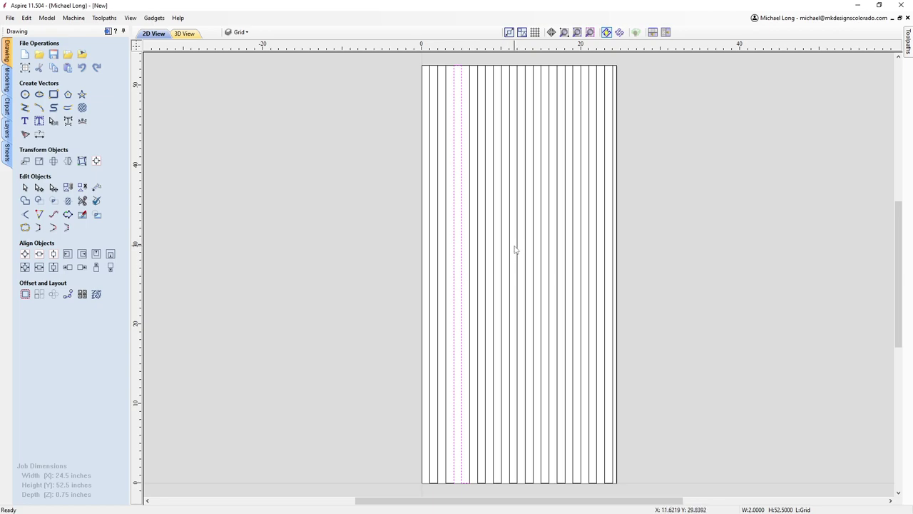
{"action": "left_click_drag", "start_coordinate": [515, 249], "coordinate": [520, 250]}
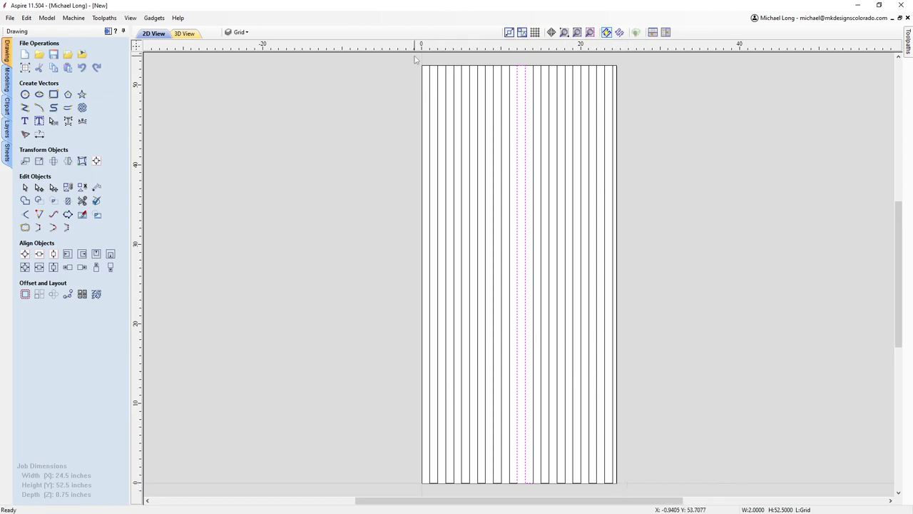
{"action": "left_click_drag", "start_coordinate": [408, 60], "coordinate": [639, 335]}
{"action": "left_click_drag", "start_coordinate": [627, 406], "coordinate": [632, 493]}
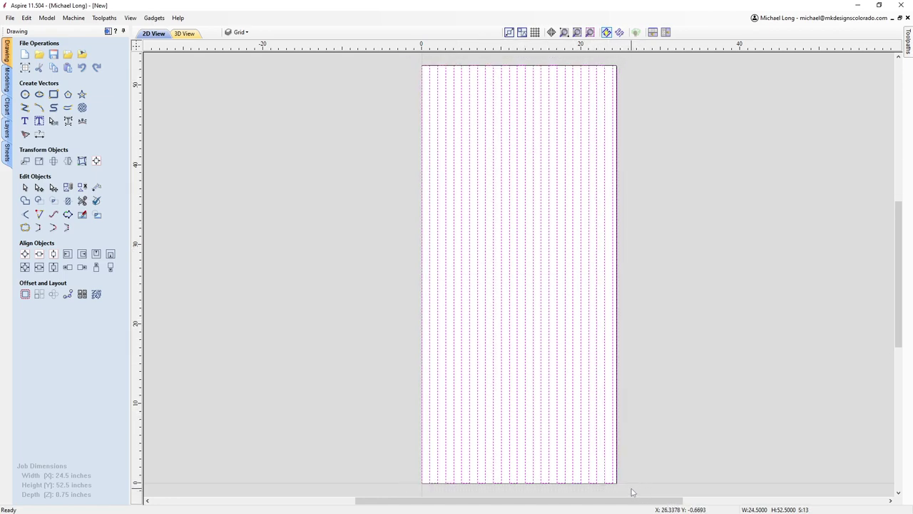
{"action": "left_click", "coordinate": [651, 323]}
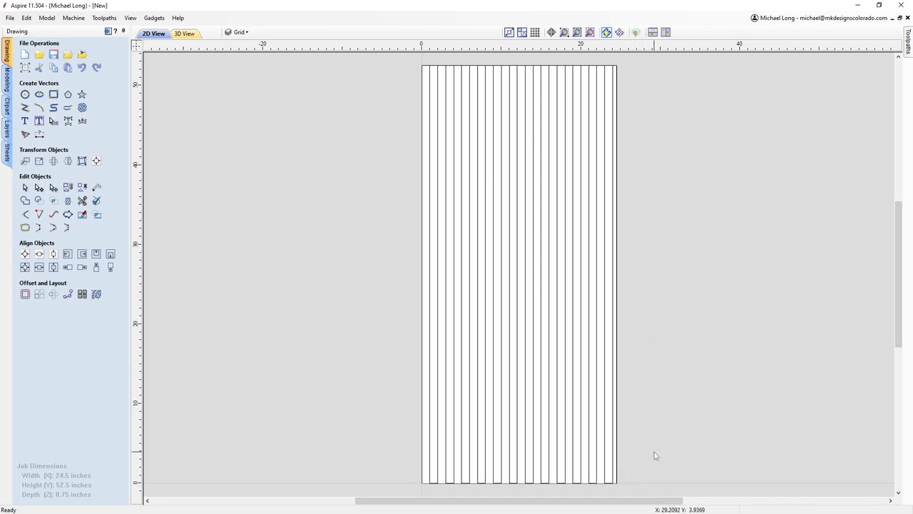
- Select all 13 vertical-line polylines across the job and join them into one open vector
{"action": "left_click_drag", "start_coordinate": [660, 443], "coordinate": [375, 340]}
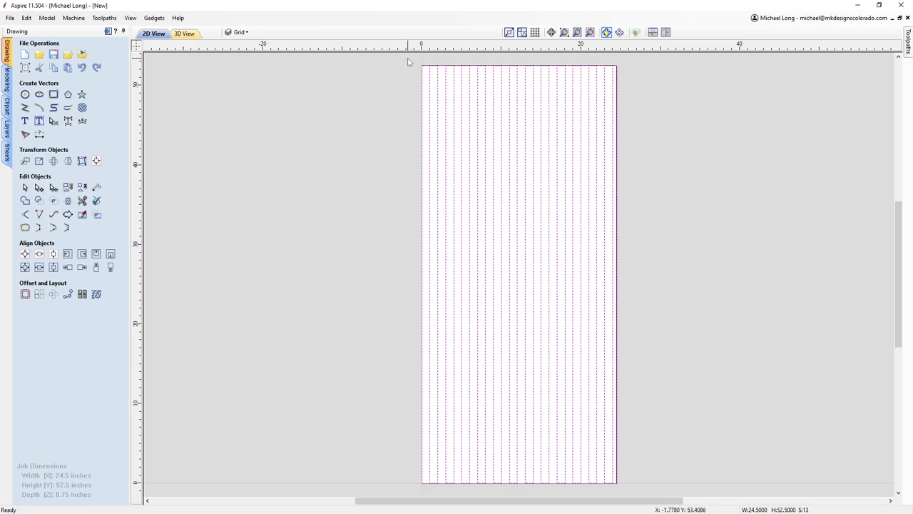
{"action": "left_click_drag", "start_coordinate": [405, 59], "coordinate": [634, 493]}
{"action": "left_click_drag", "start_coordinate": [648, 469], "coordinate": [379, 384]}
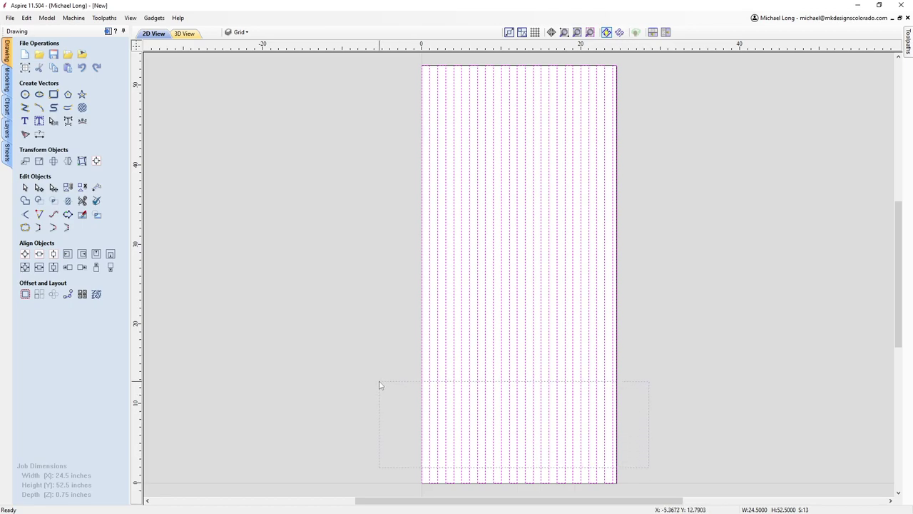
{"action": "left_click_drag", "start_coordinate": [379, 385], "coordinate": [379, 383]}
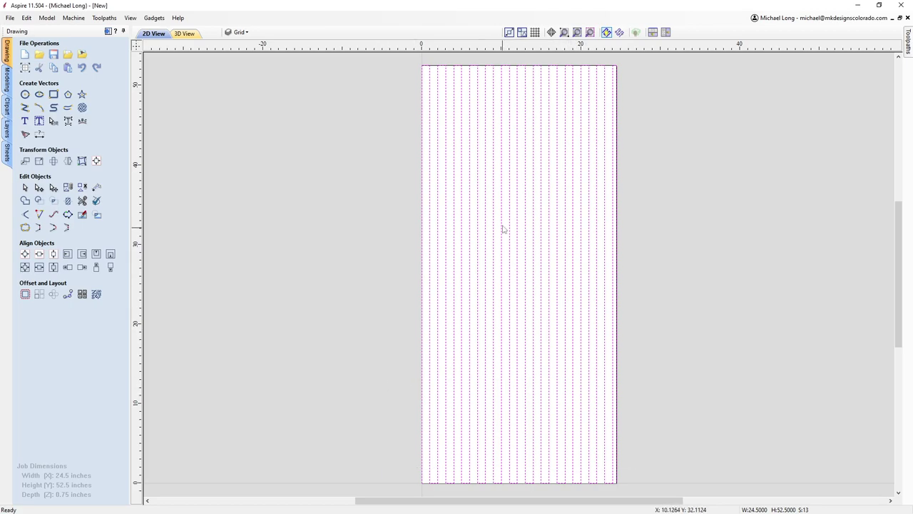
{"action": "left_click", "coordinate": [25, 227]}
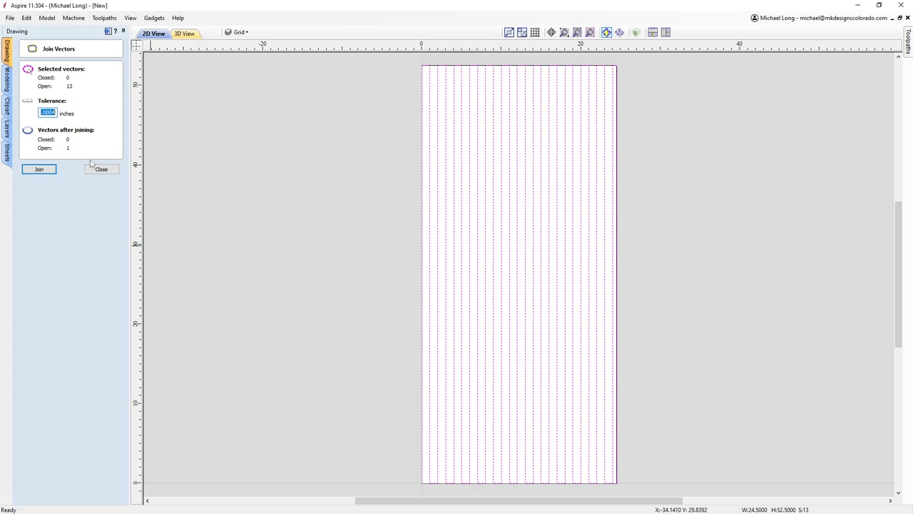
{"action": "left_click", "coordinate": [38, 171]}
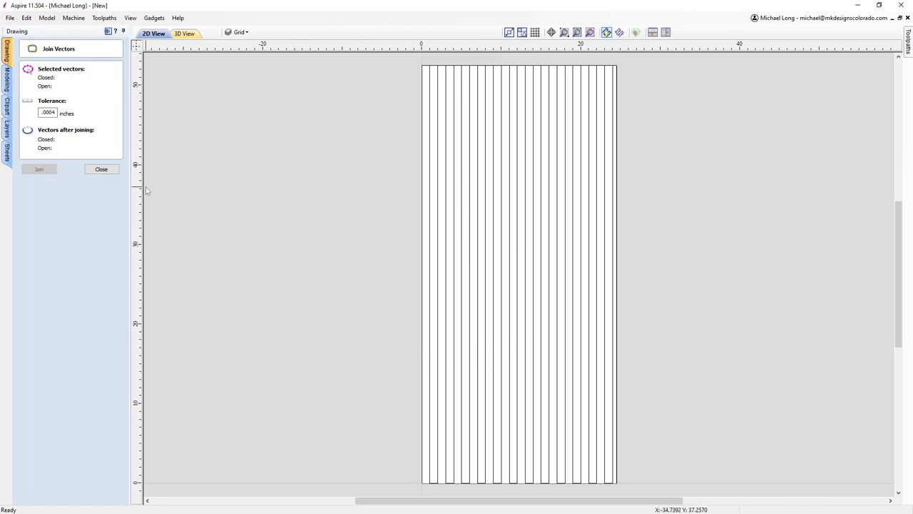
{"action": "left_click", "coordinate": [102, 169]}
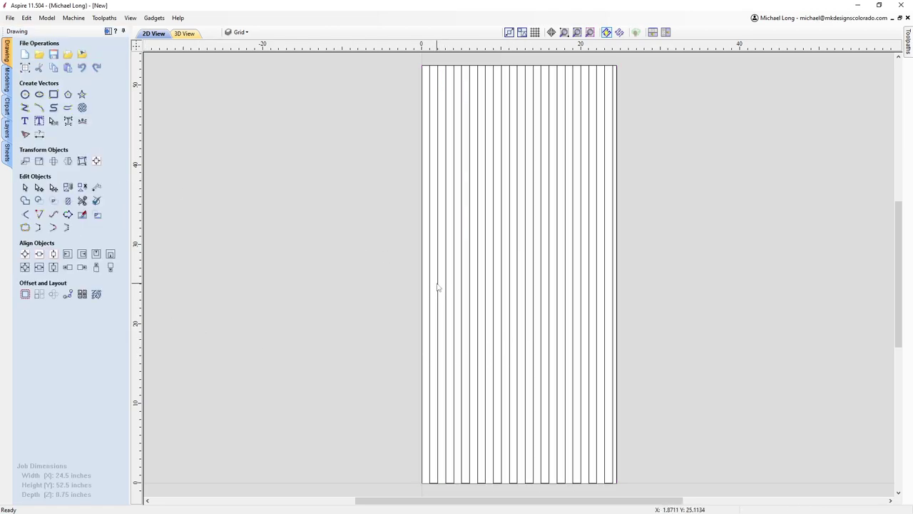
- Move the joined vertical-line vector from the Grid layer to Layer 1
{"action": "left_click", "coordinate": [438, 286]}
{"action": "left_click", "coordinate": [357, 293]}
{"action": "left_click", "coordinate": [524, 269]}
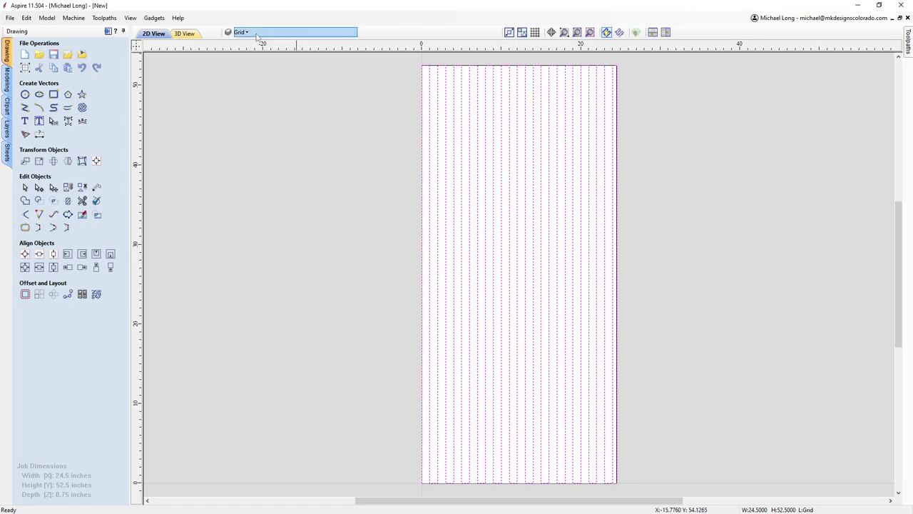
{"action": "right_click", "coordinate": [502, 344]}
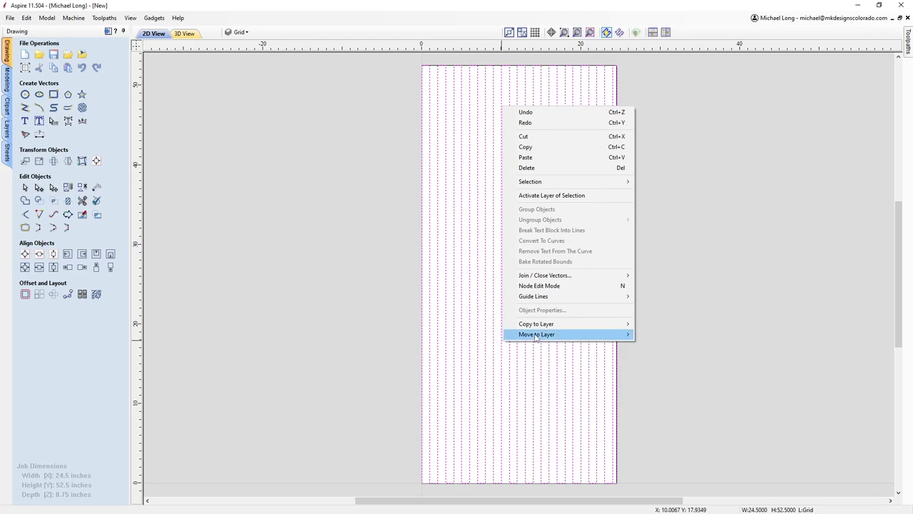
{"action": "mouse_move", "coordinate": [537, 336]}
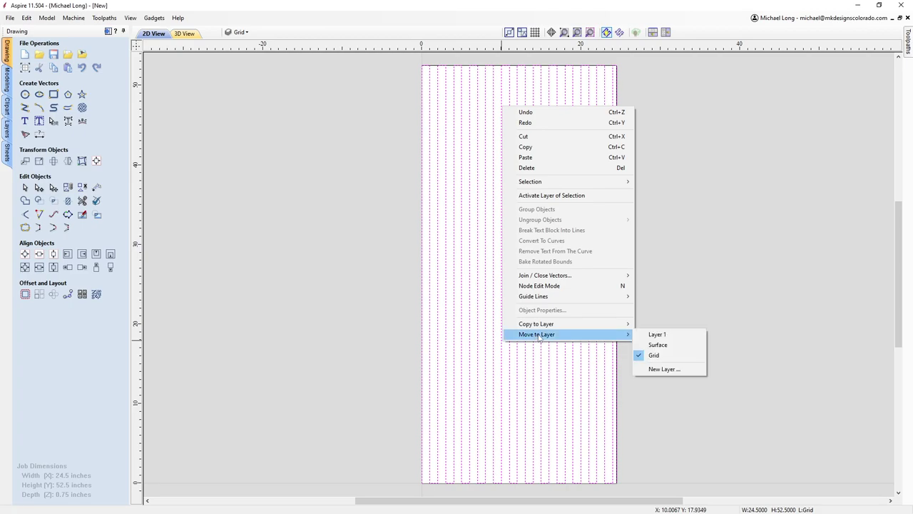
{"action": "left_click", "coordinate": [664, 336]}
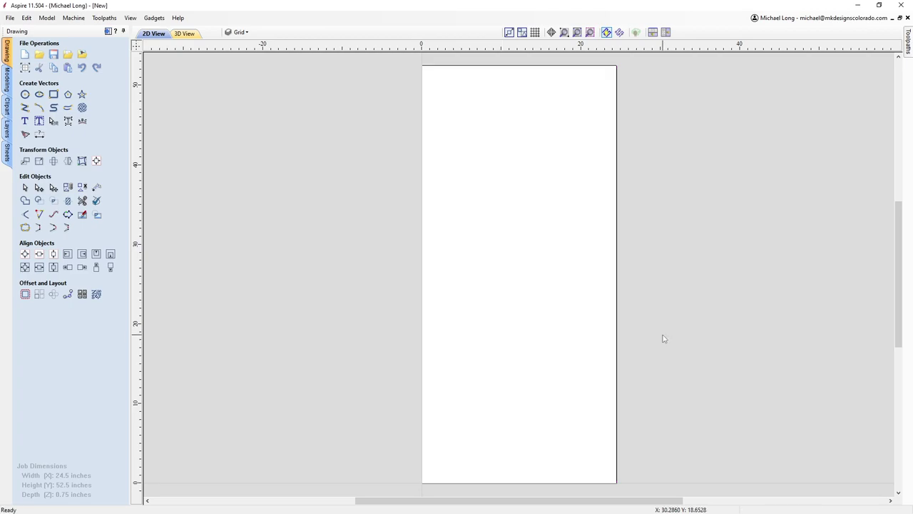
- Show Layer 1 briefly to check the moved vertical lines, and hide it again
{"action": "left_click", "coordinate": [244, 33]}
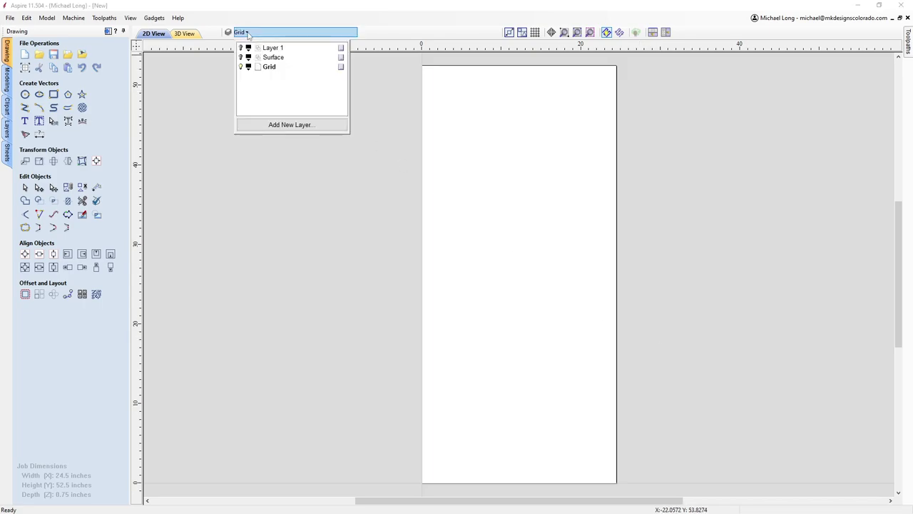
{"action": "left_click", "coordinate": [242, 47]}
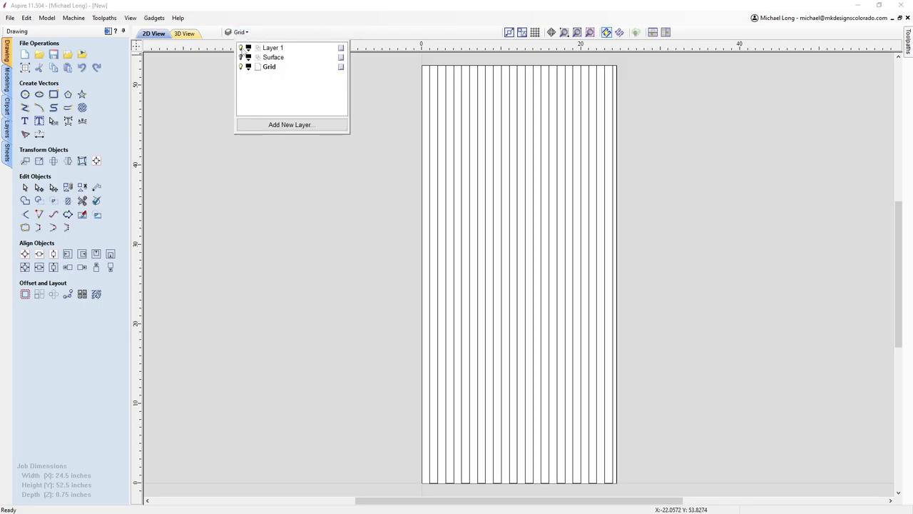
{"action": "left_click", "coordinate": [241, 47]}
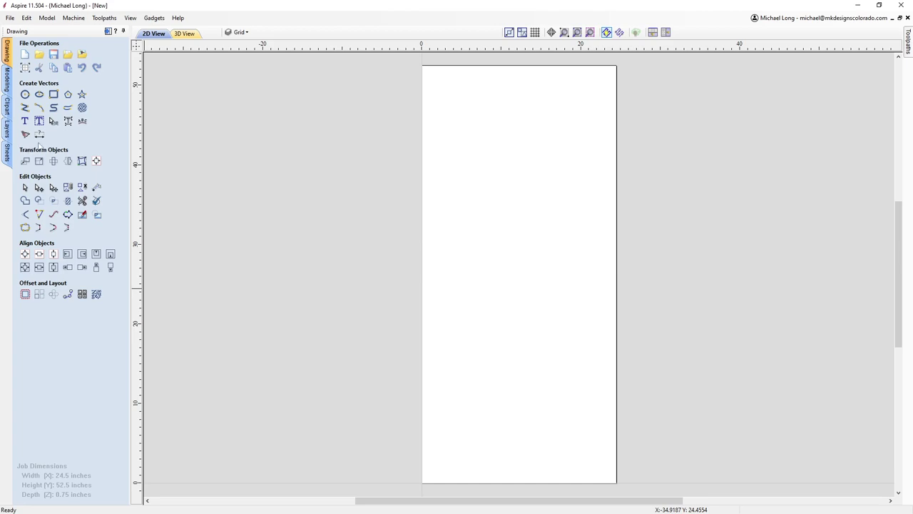
- Draw an open polyline from the job's lower right corner to X 0, up 1 inch, back to X 24.5, and up to Y 2
{"action": "left_click", "coordinate": [25, 107]}
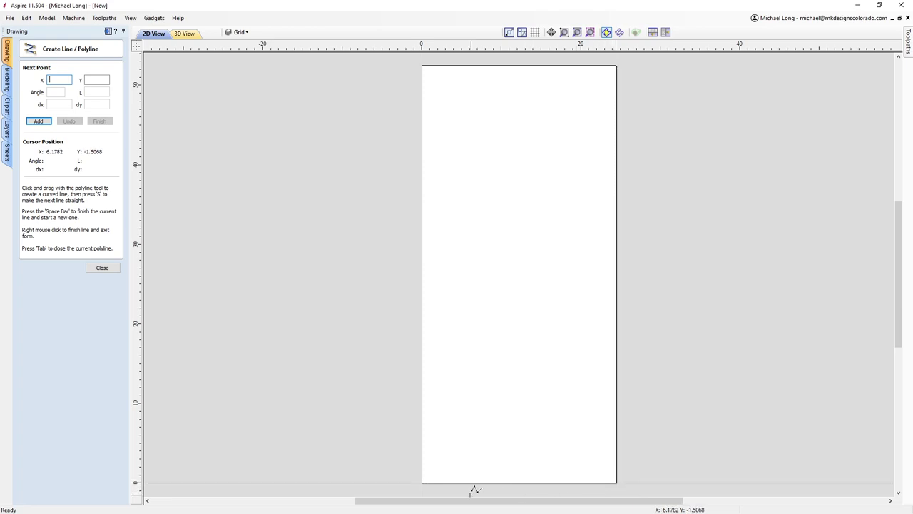
{"action": "left_click", "coordinate": [423, 482]}
{"action": "left_click", "coordinate": [617, 482]}
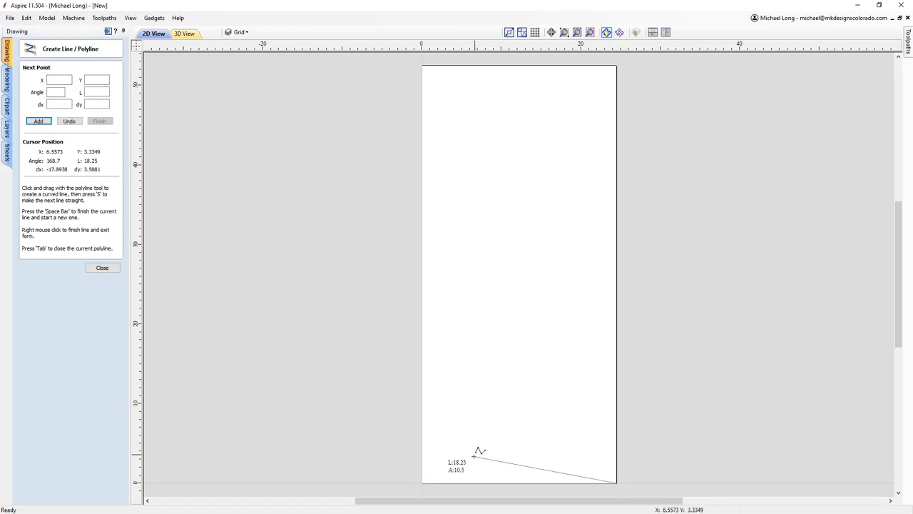
{"action": "left_click", "coordinate": [422, 483]}
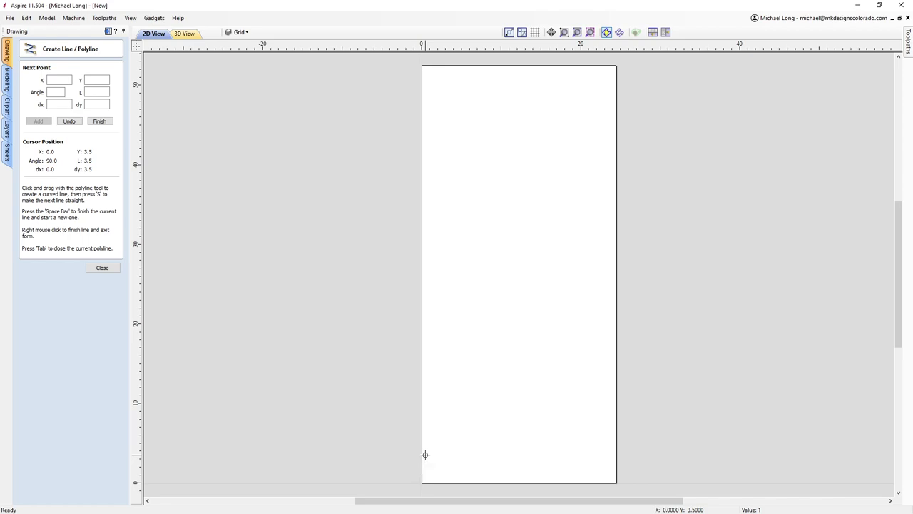
{"action": "left_click", "coordinate": [421, 475]}
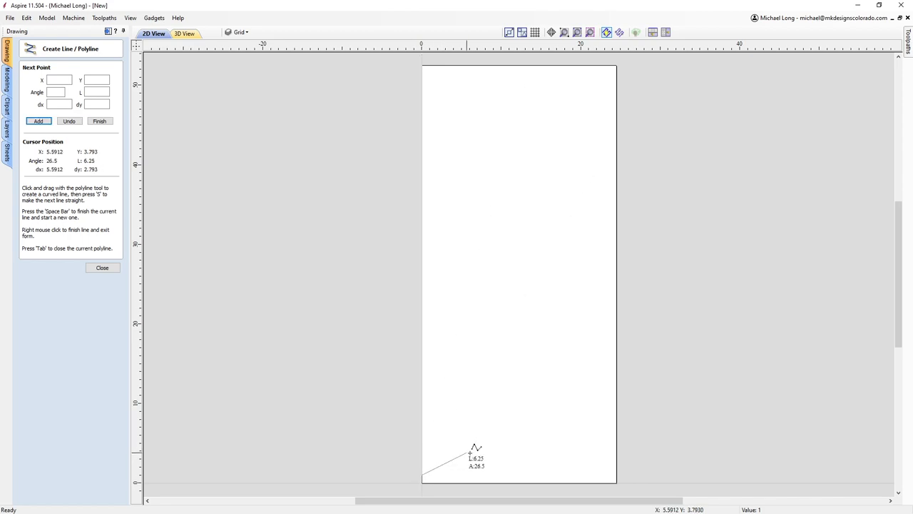
{"action": "left_click", "coordinate": [617, 475]}
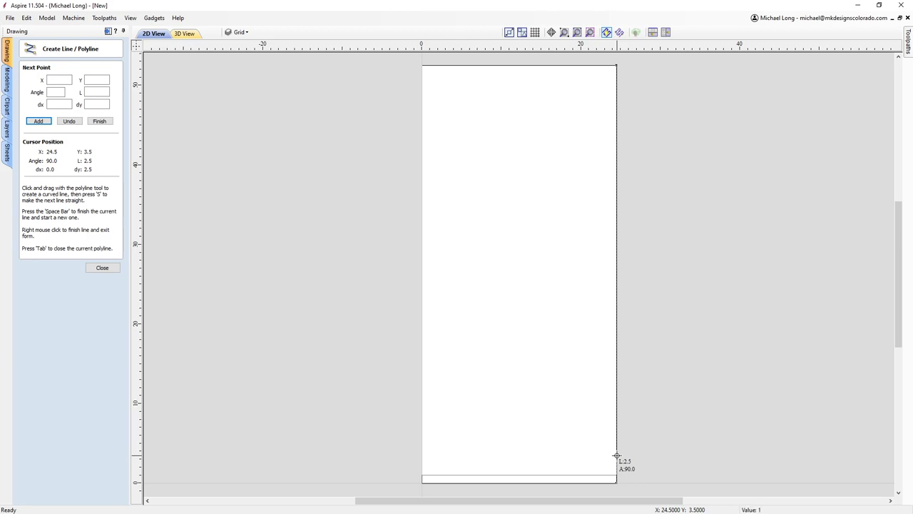
{"action": "left_click", "coordinate": [617, 455]}
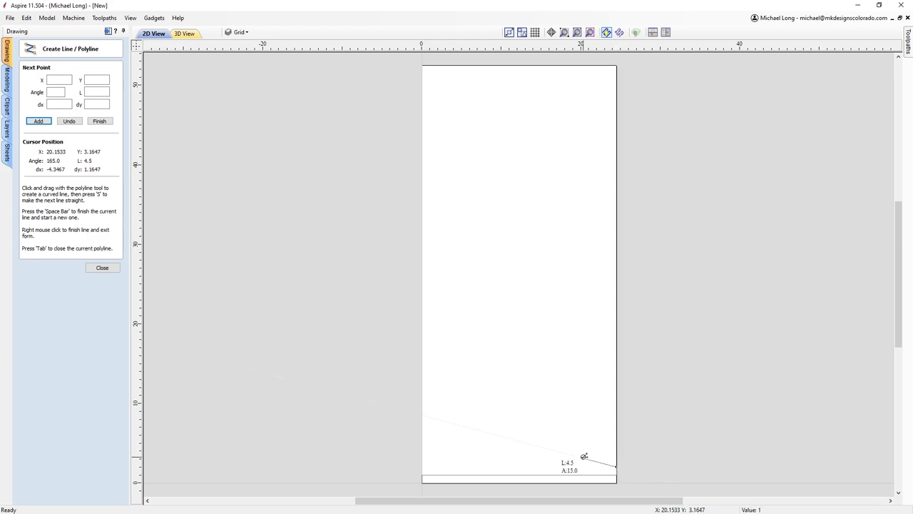
{"action": "right_click", "coordinate": [584, 456]}
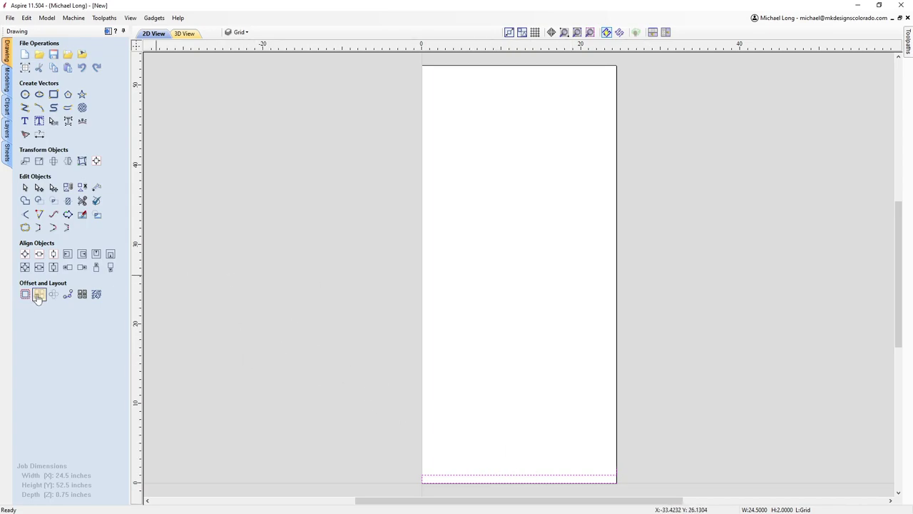
- Array copy the horizontal polyline up the job with 27 rows, 1 column and zero gap
{"action": "left_click", "coordinate": [40, 295]}
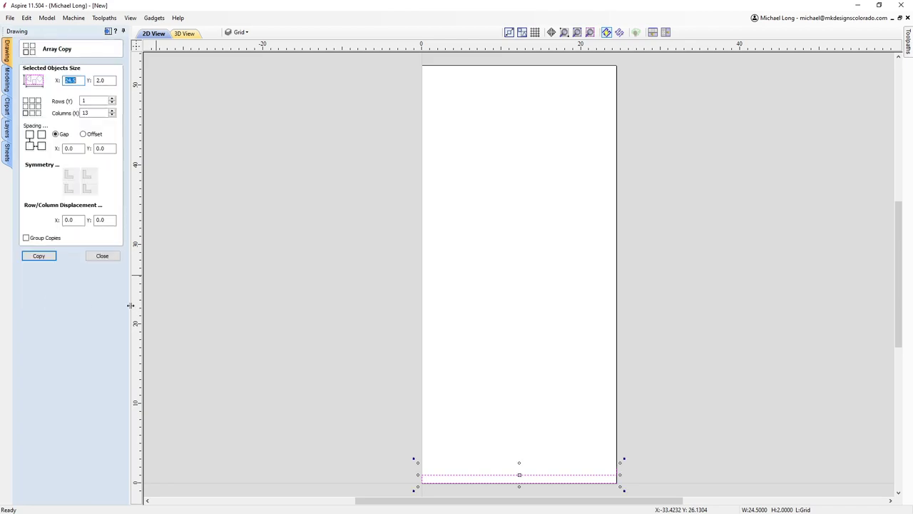
{"action": "double_click", "coordinate": [98, 113]}
{"action": "type", "text": "1"}
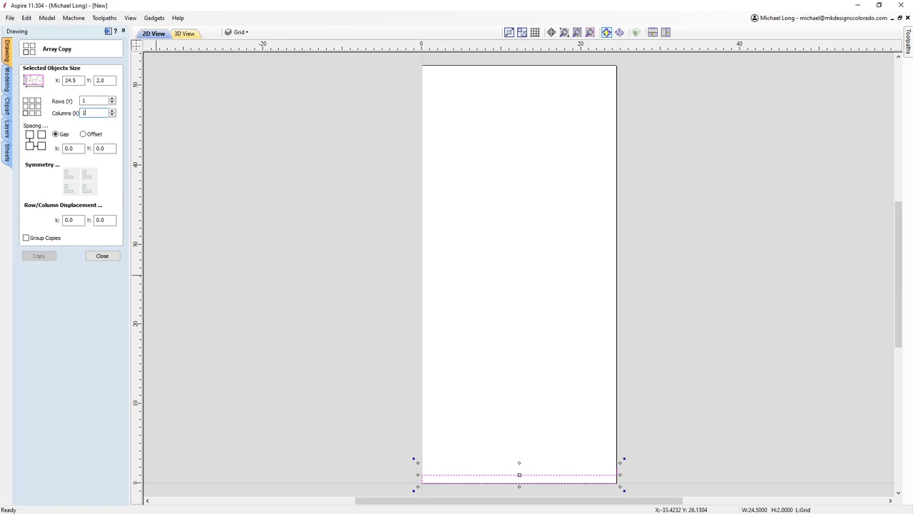
{"action": "double_click", "coordinate": [91, 99]}
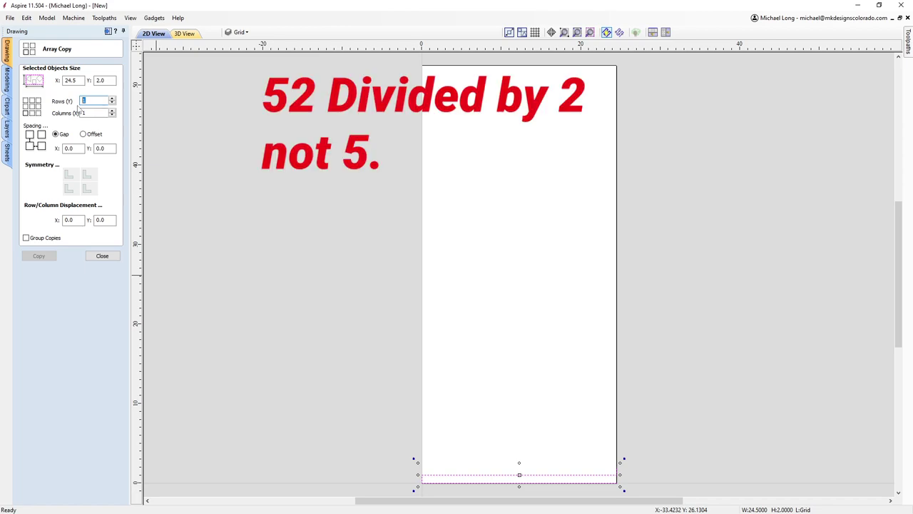
{"action": "type", "text": "27"}
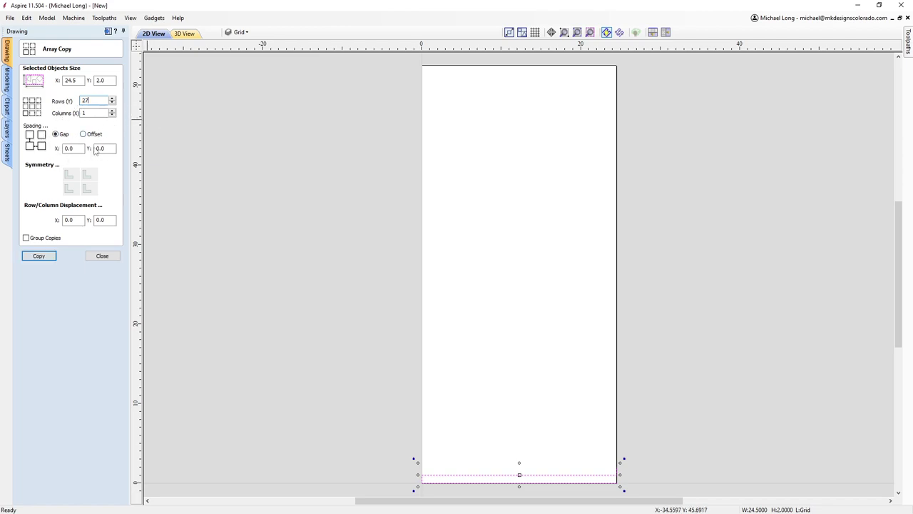
{"action": "left_click", "coordinate": [39, 257]}
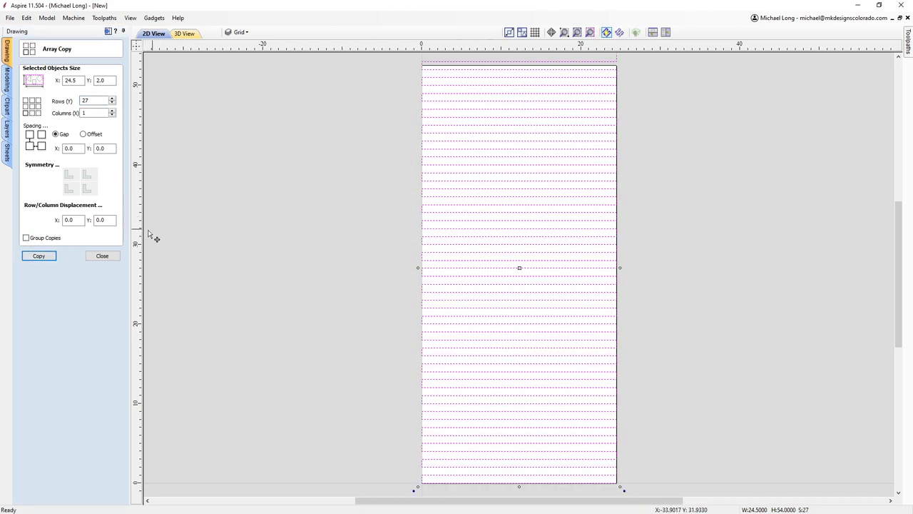
{"action": "left_click", "coordinate": [102, 257]}
- Edit the nodes of the uppermost polyline copy and delete its end point at Y 54 above the job's upper edge
{"action": "scroll", "coordinate": [472, 172], "scroll_direction": "down", "scroll_amount": 1}
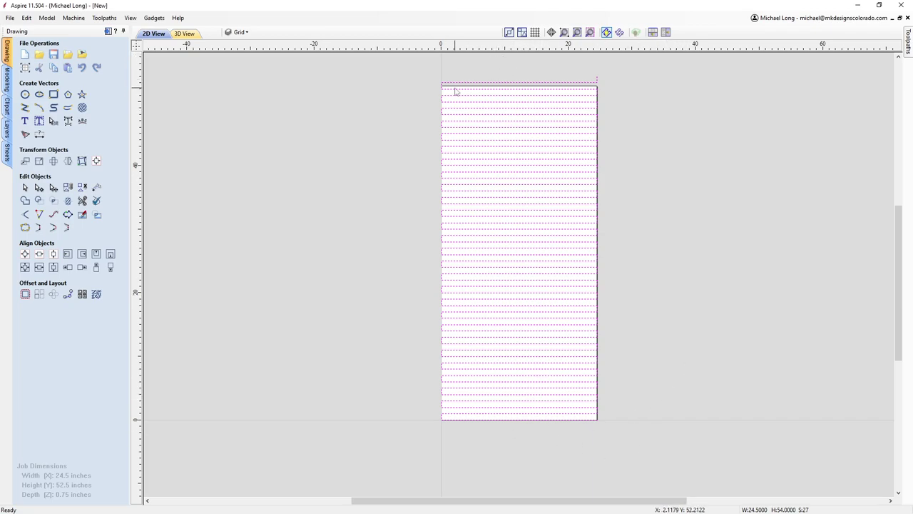
{"action": "left_click", "coordinate": [349, 108]}
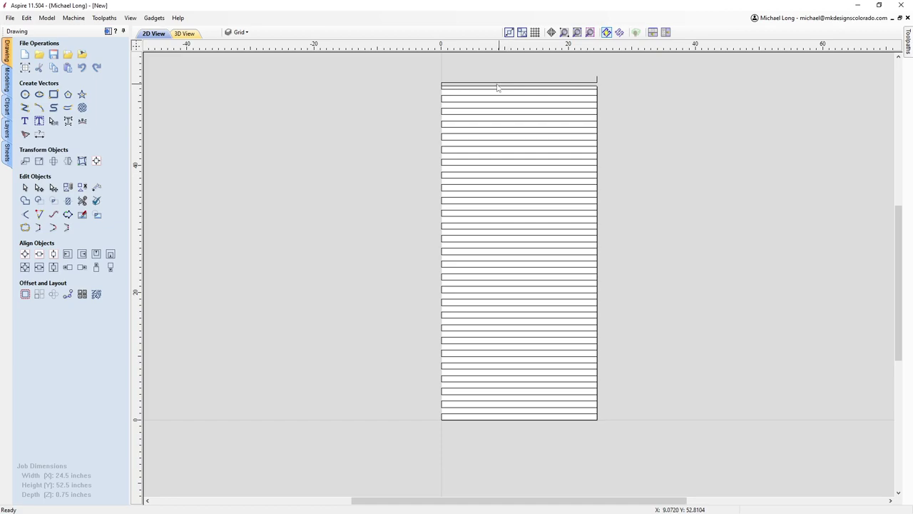
{"action": "left_click", "coordinate": [583, 86]}
{"action": "double_click", "coordinate": [583, 86]}
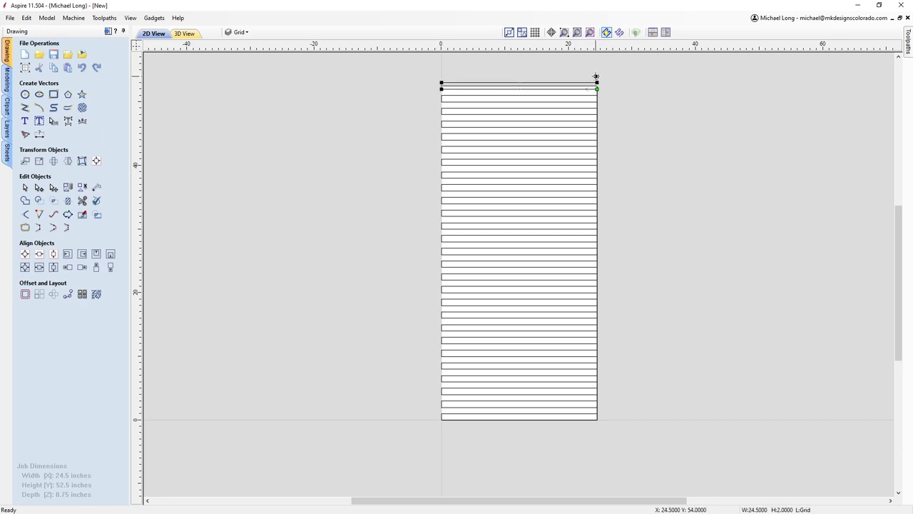
{"action": "right_click", "coordinate": [596, 77]}
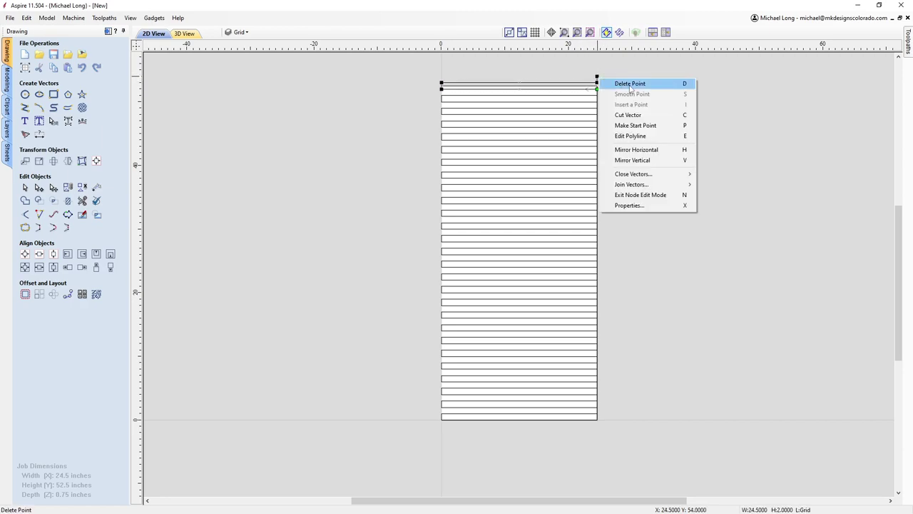
{"action": "left_click", "coordinate": [630, 84]}
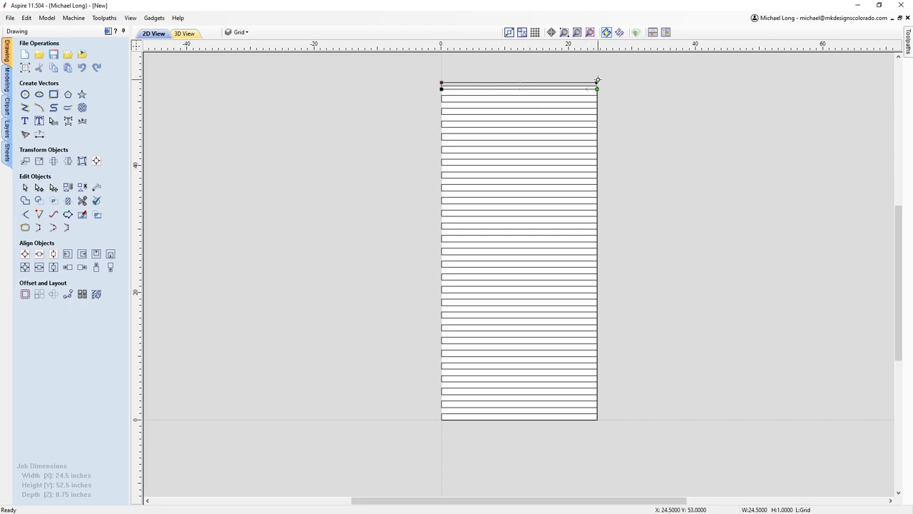
- Move the two upper nodes of the uppermost polyline copy down together onto the job's upper edge at Y 52.5
{"action": "scroll", "coordinate": [598, 83], "scroll_direction": "up", "scroll_amount": 5}
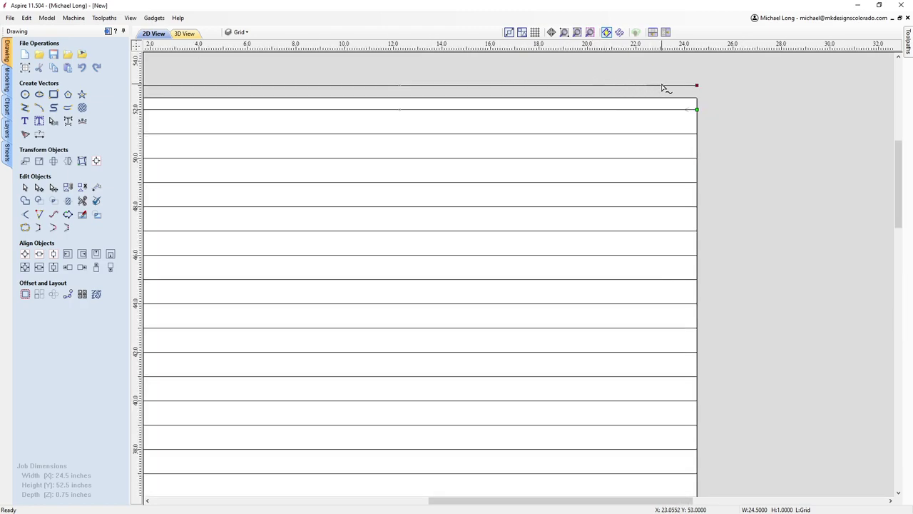
{"action": "left_click_drag", "start_coordinate": [697, 86], "coordinate": [697, 98]}
{"action": "scroll", "coordinate": [633, 94], "scroll_direction": "down", "scroll_amount": 3}
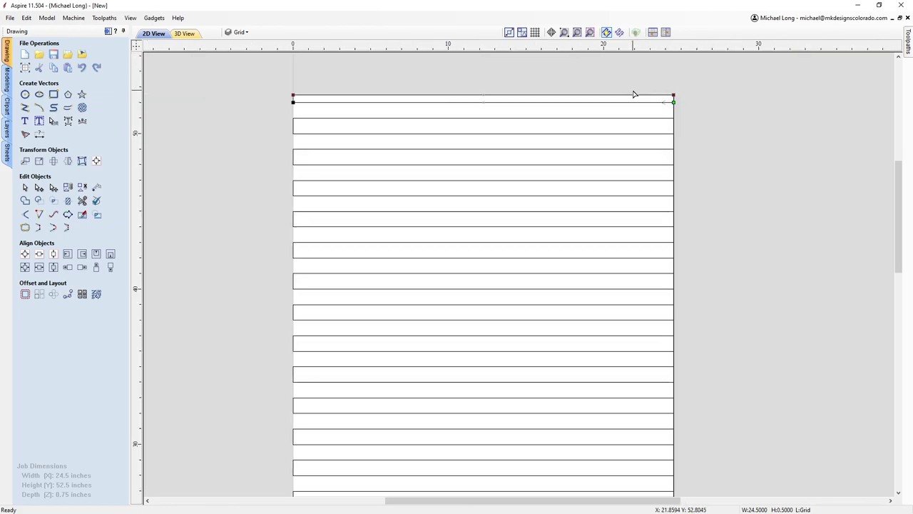
{"action": "key", "text": "p"}
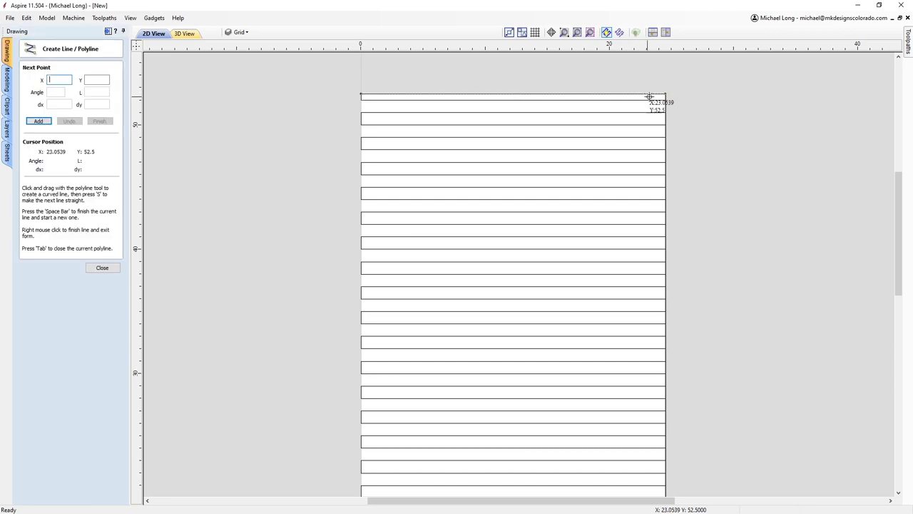
{"action": "key", "text": "Escape"}
{"action": "right_click", "coordinate": [738, 145]}
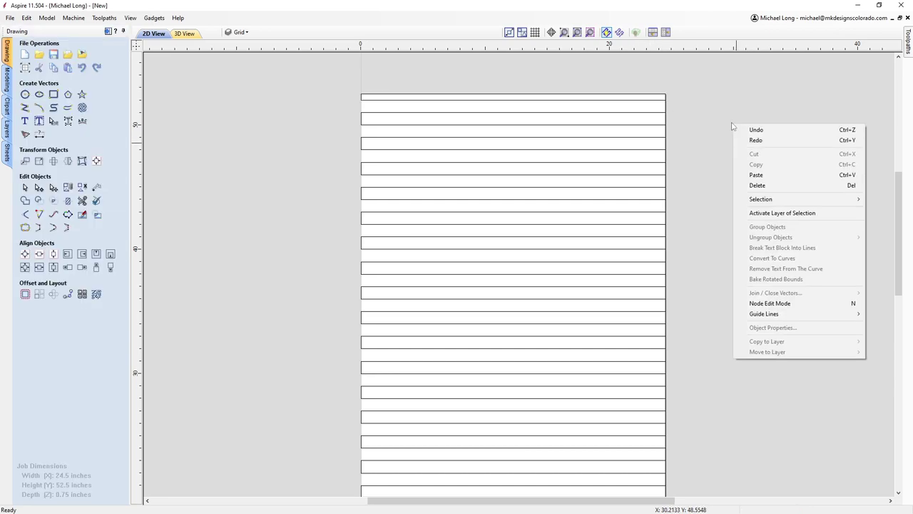
{"action": "left_click", "coordinate": [711, 178]}
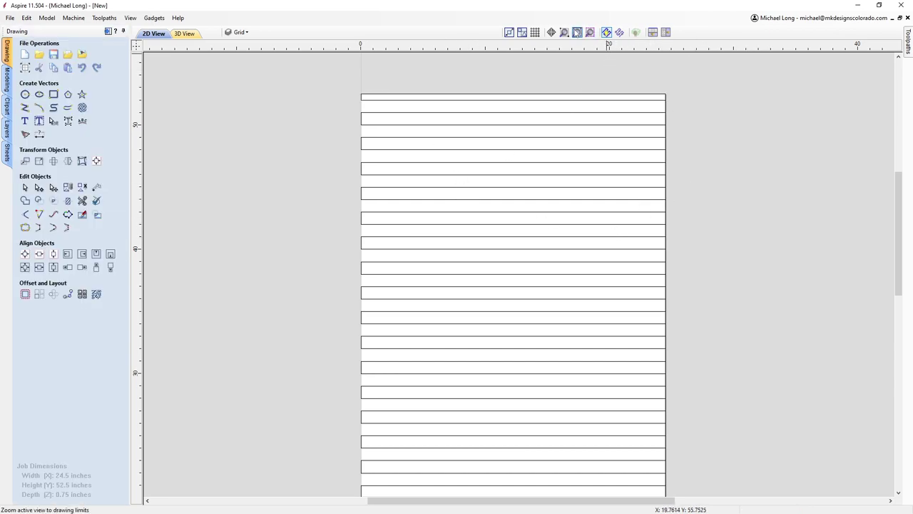
- Join all the horizontal polylines of the job into a single open vector and select it
{"action": "left_click", "coordinate": [577, 33]}
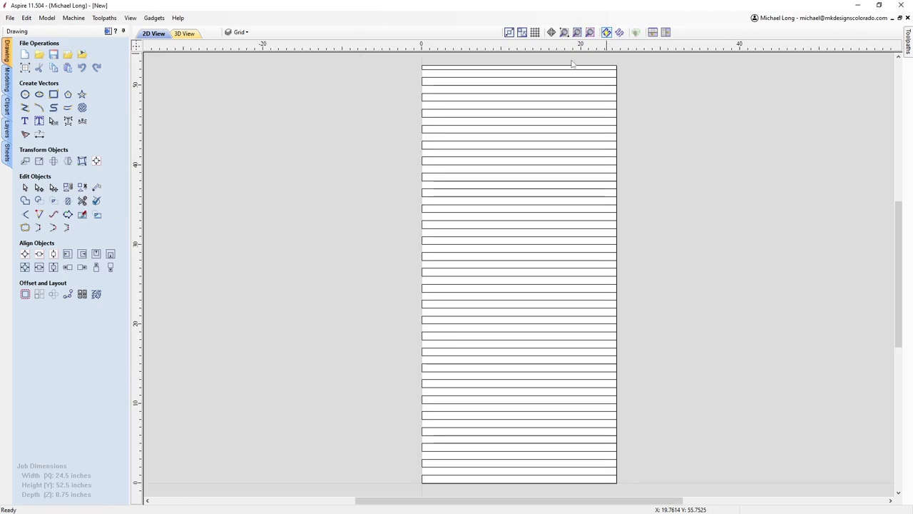
{"action": "left_click", "coordinate": [435, 69]}
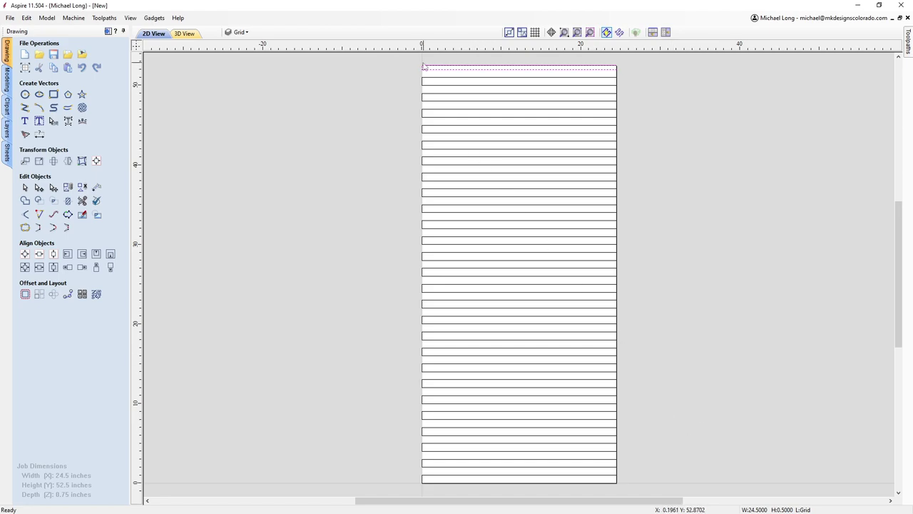
{"action": "left_click_drag", "start_coordinate": [411, 59], "coordinate": [638, 490]}
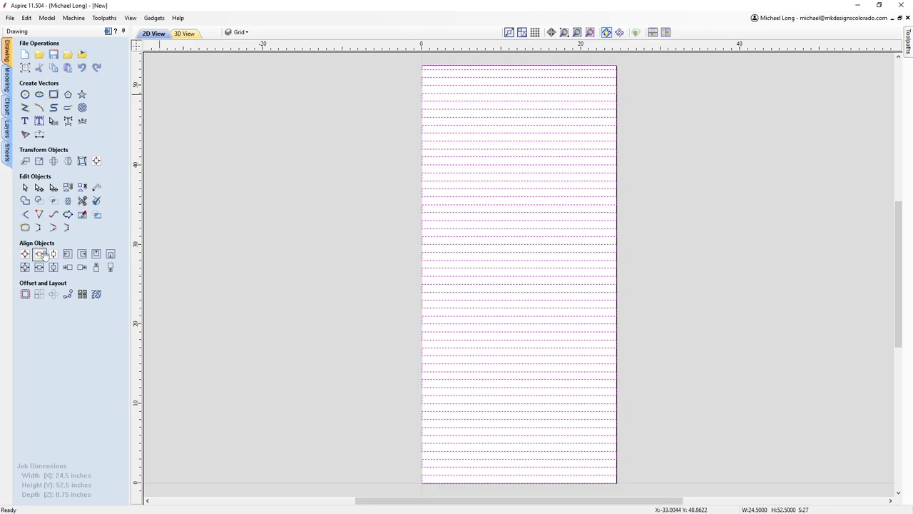
{"action": "left_click", "coordinate": [25, 228]}
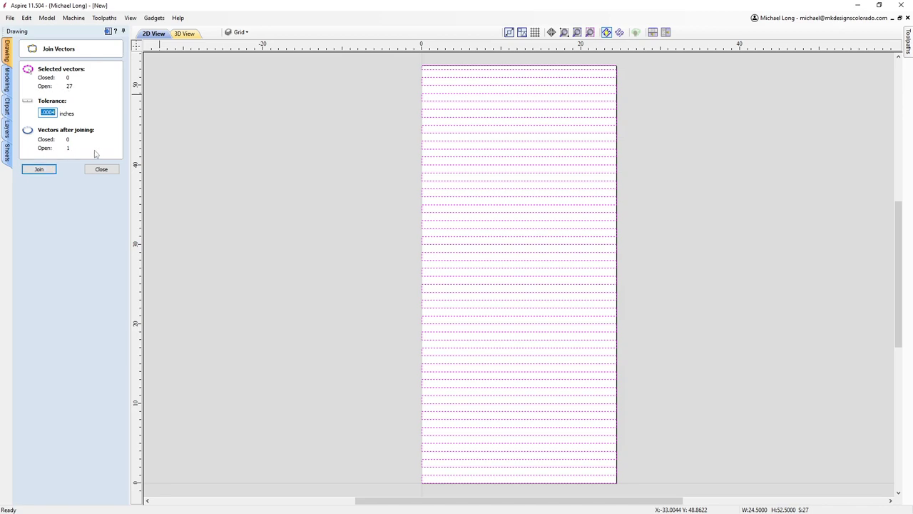
{"action": "left_click", "coordinate": [33, 171]}
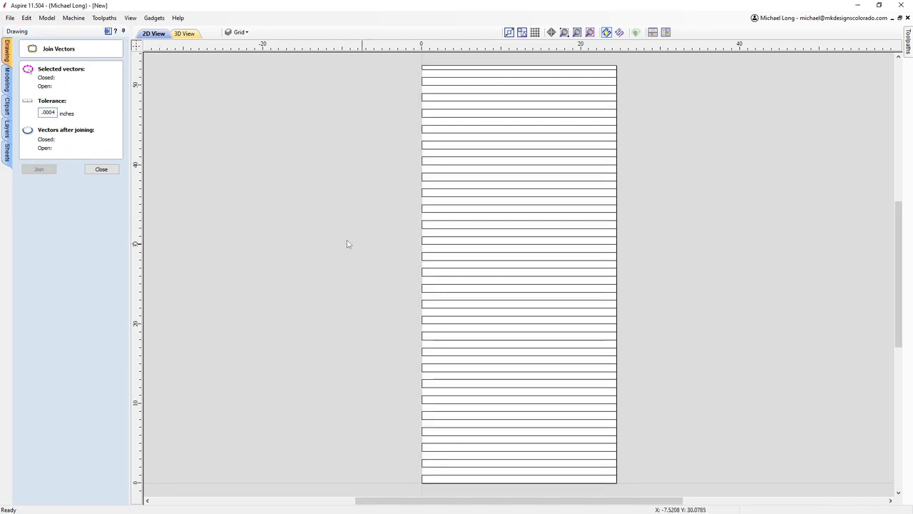
{"action": "left_click", "coordinate": [101, 169]}
{"action": "left_click", "coordinate": [442, 200]}
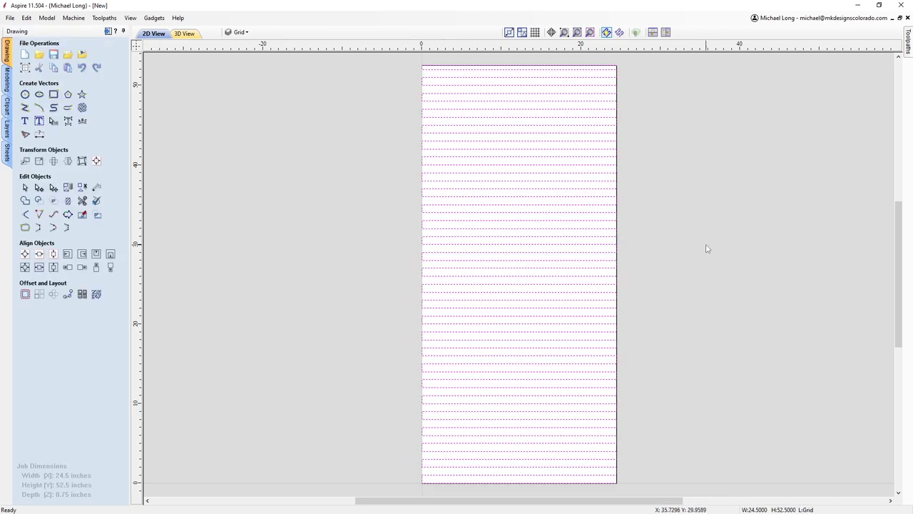
- Make Layer 1 visible and move its vector of vertical lines to the Grid layer
{"action": "left_click", "coordinate": [247, 33]}
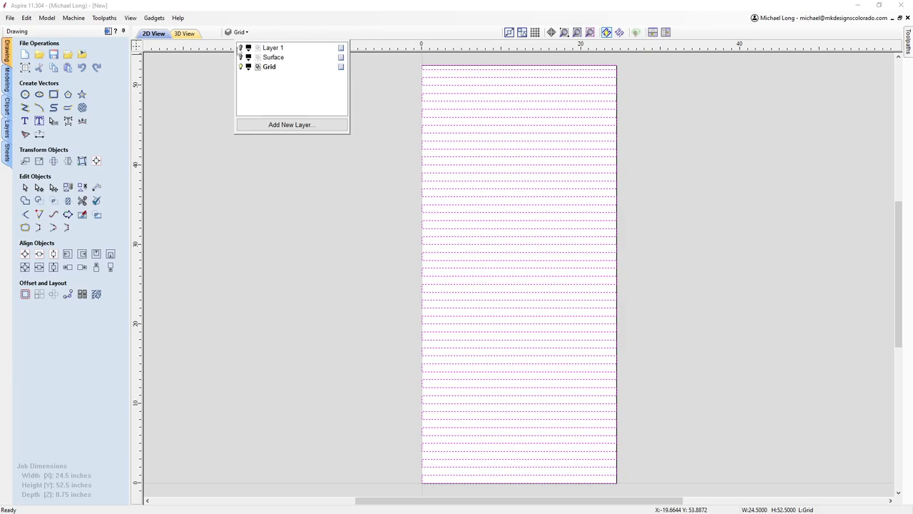
{"action": "left_click", "coordinate": [242, 48]}
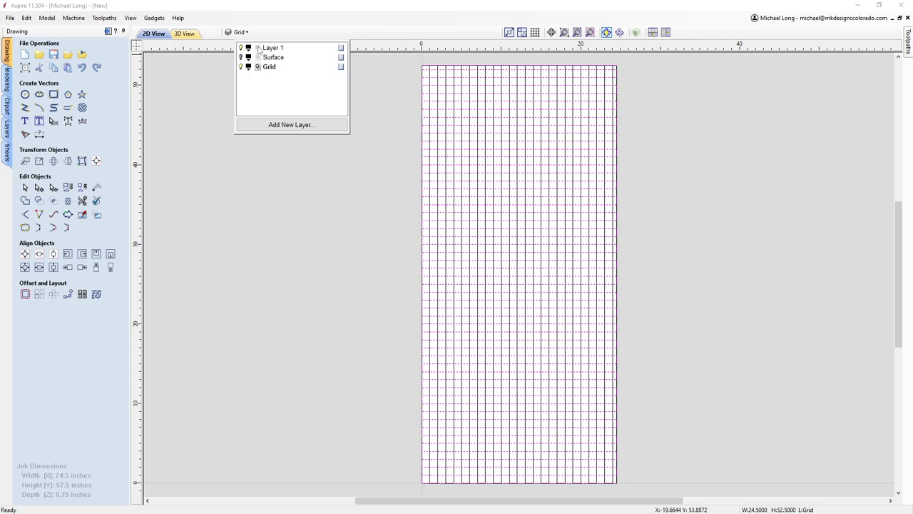
{"action": "left_click", "coordinate": [259, 48]}
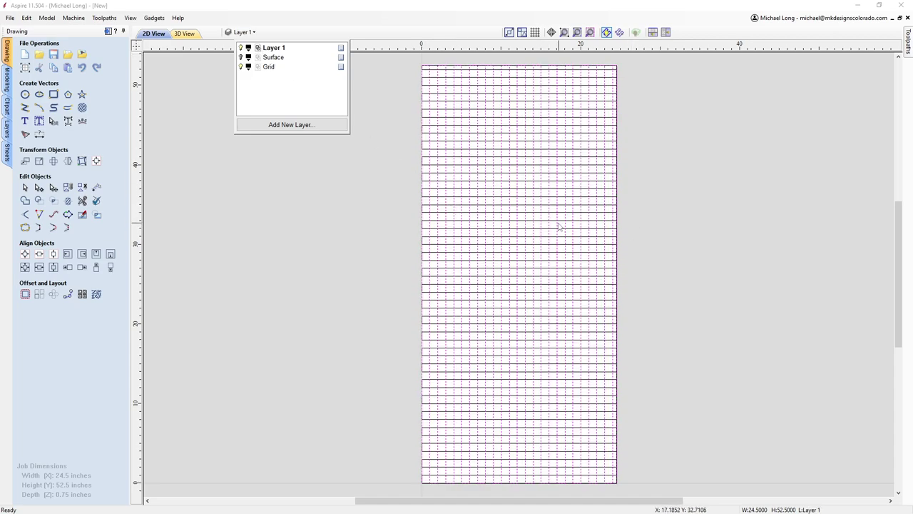
{"action": "right_click", "coordinate": [518, 179]}
{"action": "mouse_move", "coordinate": [537, 404]}
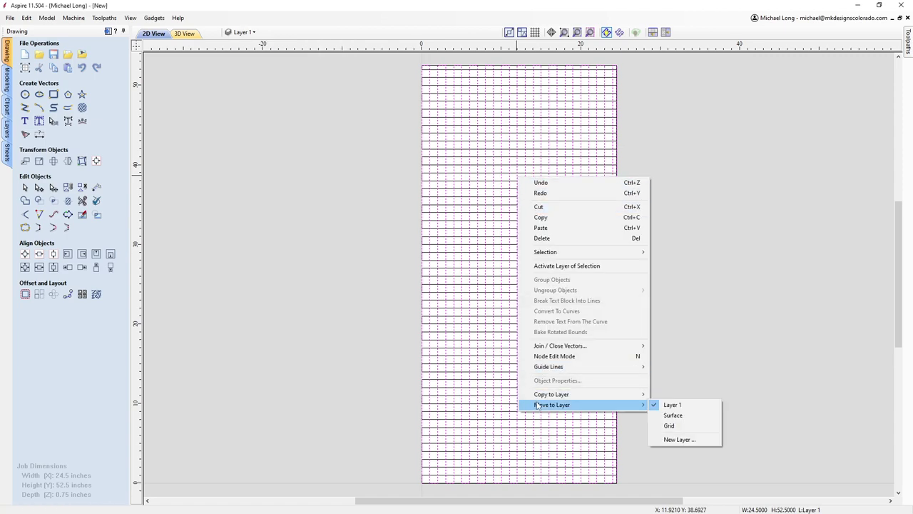
{"action": "left_click", "coordinate": [670, 426]}
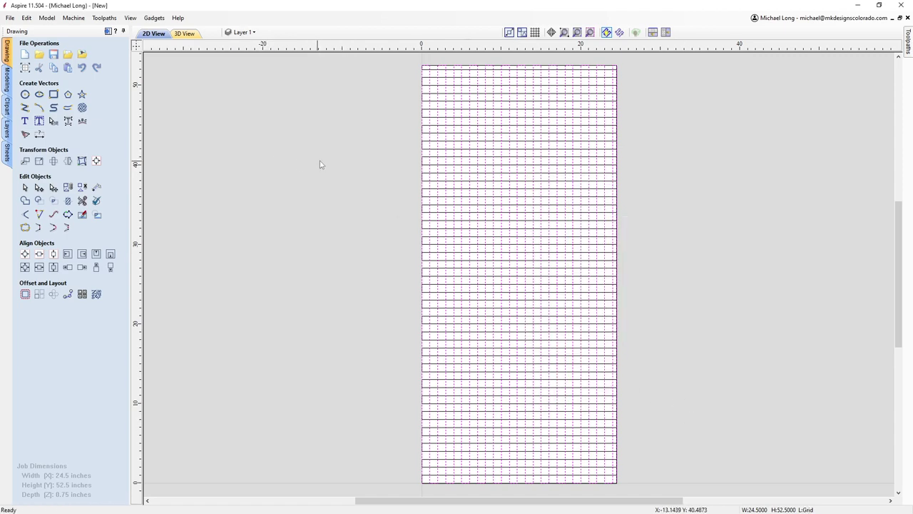
{"action": "left_click", "coordinate": [299, 149]}
- Make Grid the active layer and hide Layer 1
{"action": "left_click", "coordinate": [242, 32]}
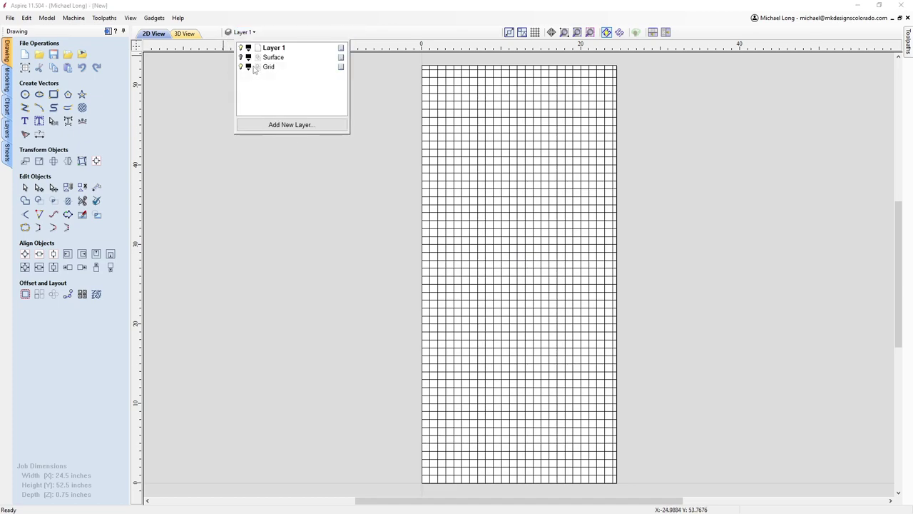
{"action": "left_click", "coordinate": [269, 67]}
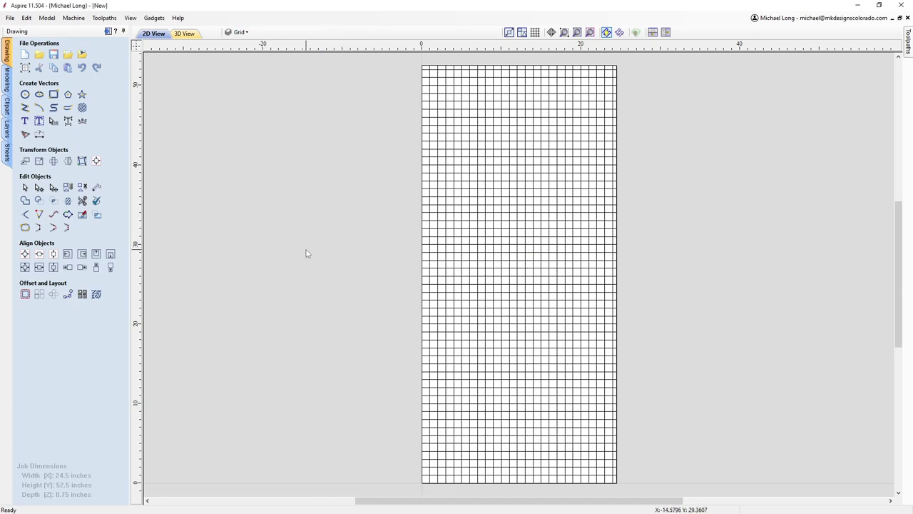
{"action": "left_click", "coordinate": [237, 33]}
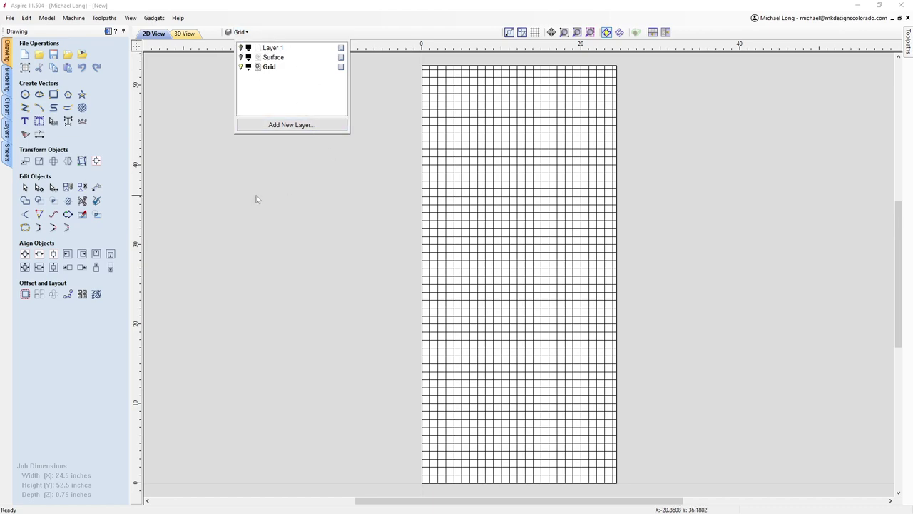
{"action": "left_click", "coordinate": [335, 185]}
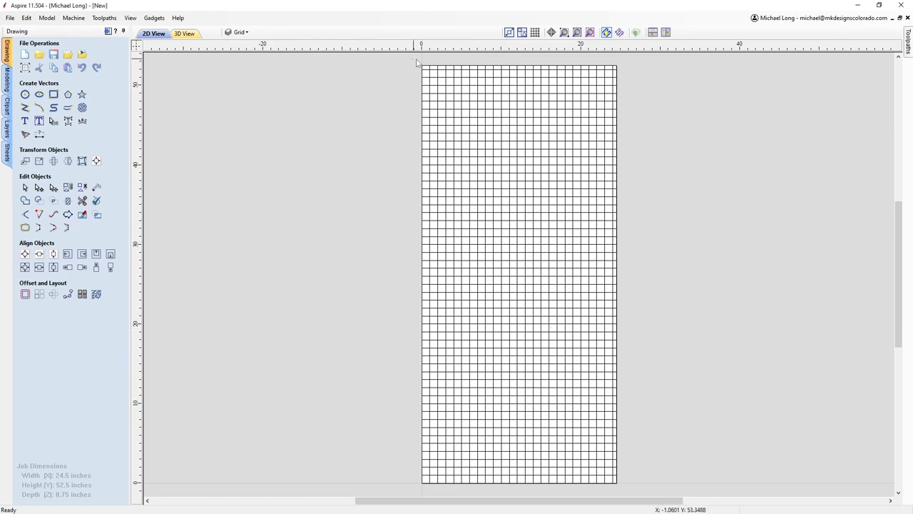
- Join the vertical-line and horizontal-line vectors on the Grid layer into one open vector
{"action": "left_click_drag", "start_coordinate": [416, 63], "coordinate": [626, 490]}
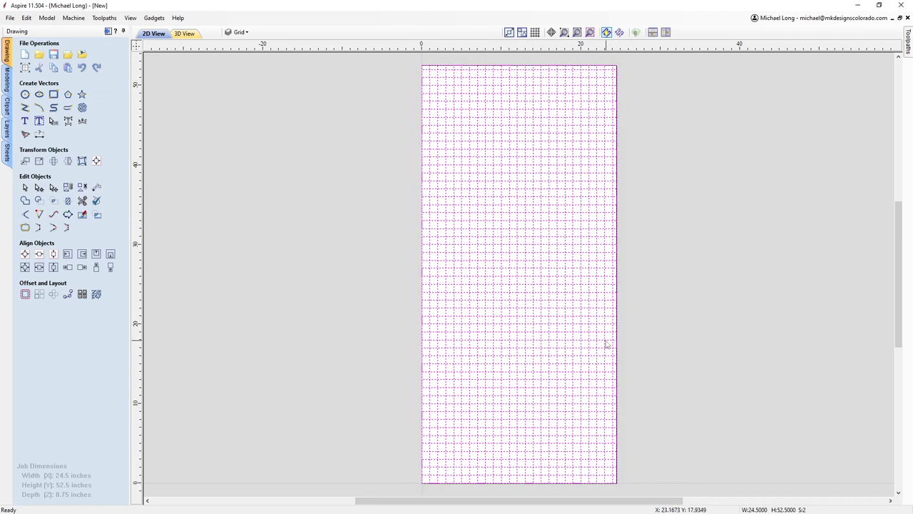
{"action": "left_click", "coordinate": [648, 324]}
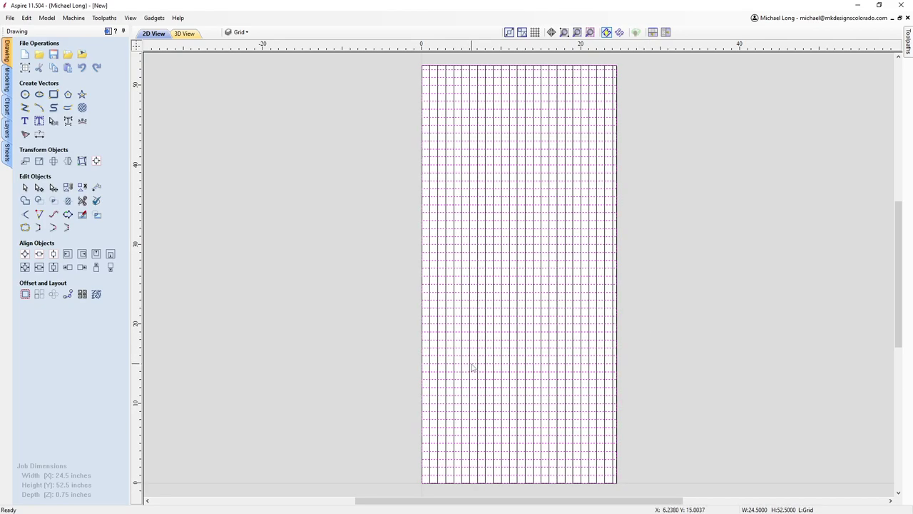
{"action": "left_click", "coordinate": [470, 365]}
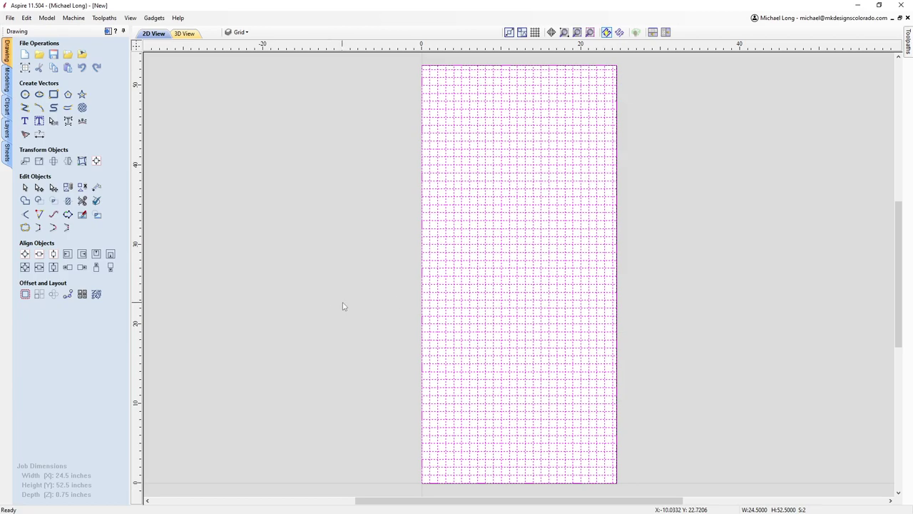
{"action": "left_click", "coordinate": [25, 228]}
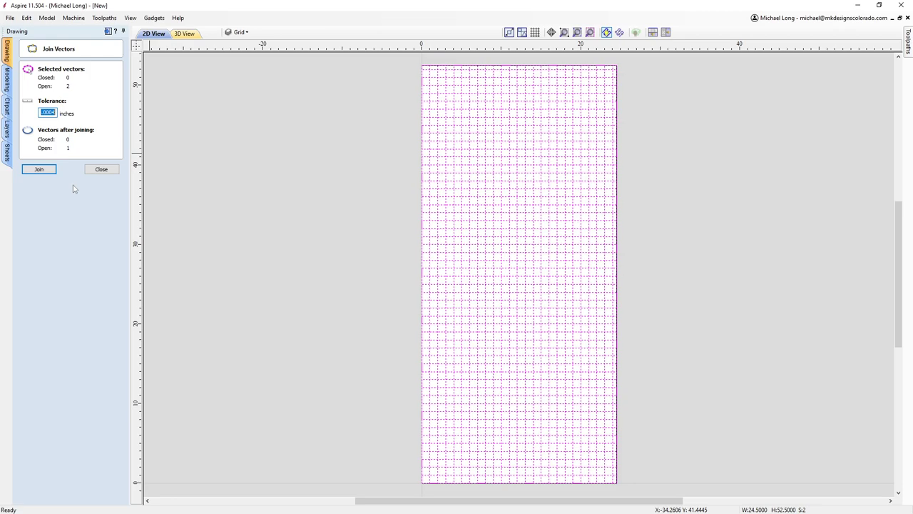
{"action": "left_click", "coordinate": [39, 170]}
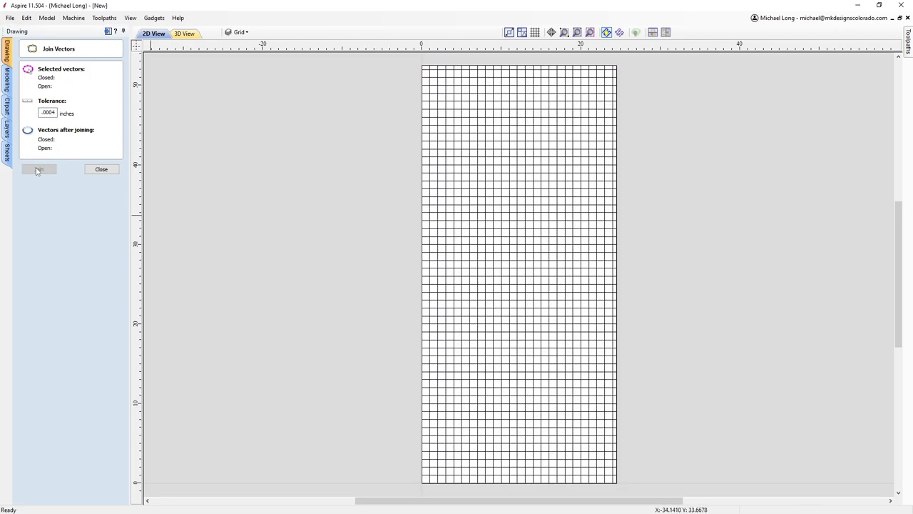
{"action": "left_click", "coordinate": [102, 169]}
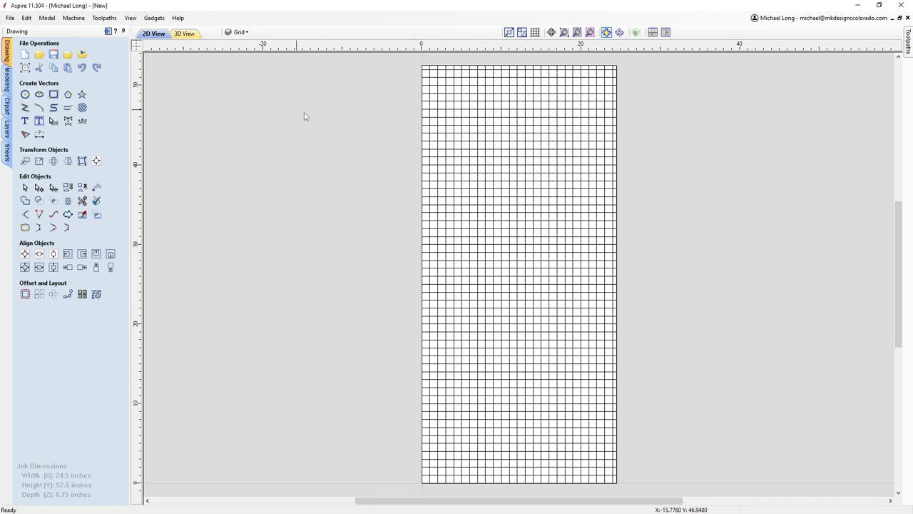
- Hide the Grid layer, and make the Surface layer visible and active
{"action": "left_click", "coordinate": [239, 32]}
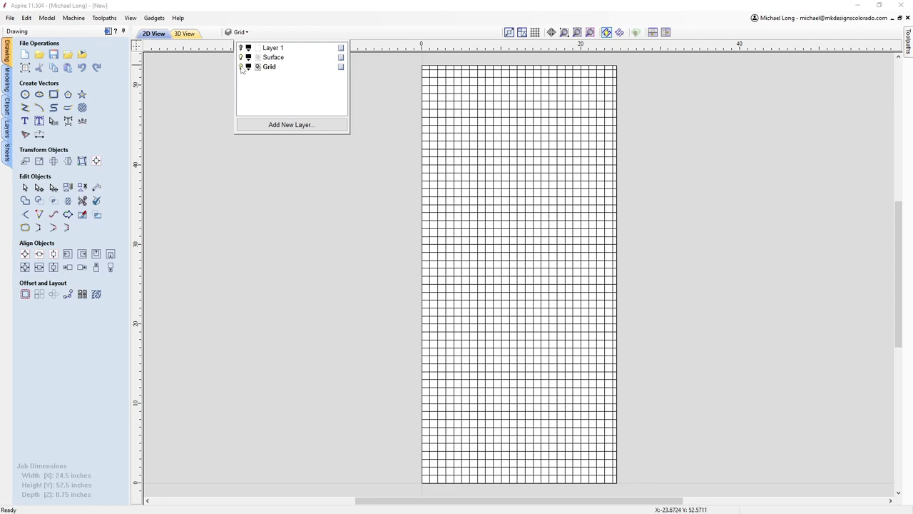
{"action": "left_click", "coordinate": [241, 67]}
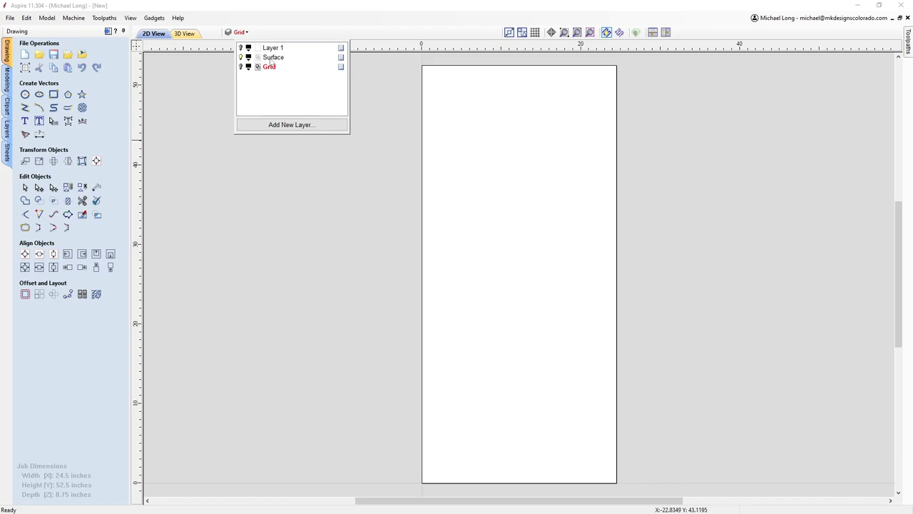
{"action": "left_click", "coordinate": [272, 58]}
{"action": "left_click", "coordinate": [296, 343]}
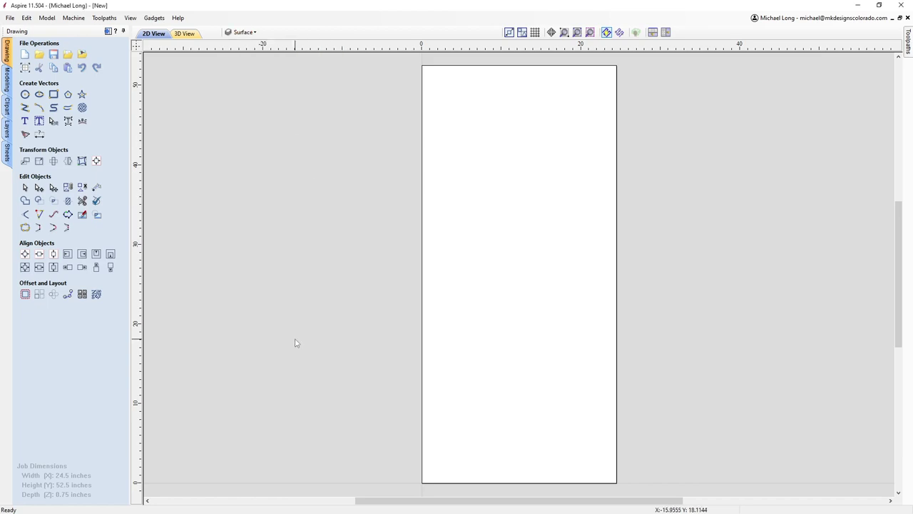
- Start a Pocket toolpath and review the geometry, feeds and speeds of the 2-inch White Side Spoil Board Bit in the tool database
{"action": "left_click", "coordinate": [107, 32]}
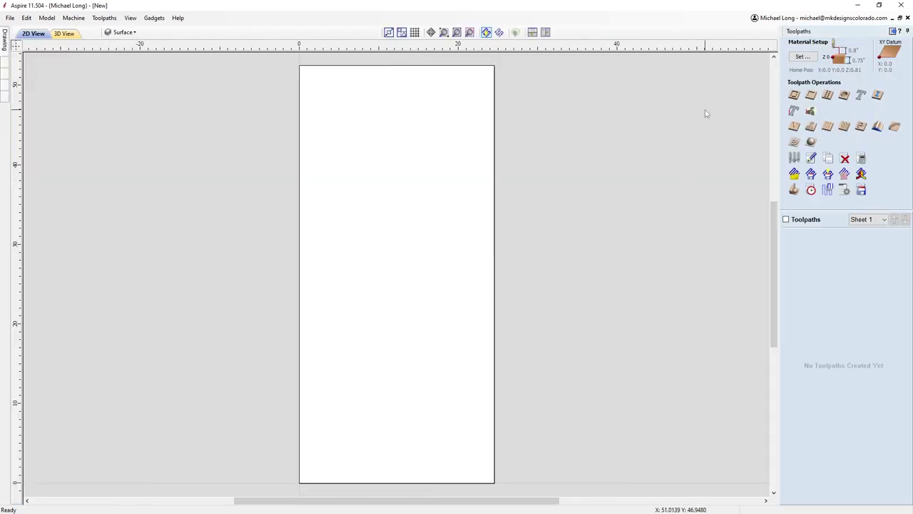
{"action": "left_click", "coordinate": [811, 96]}
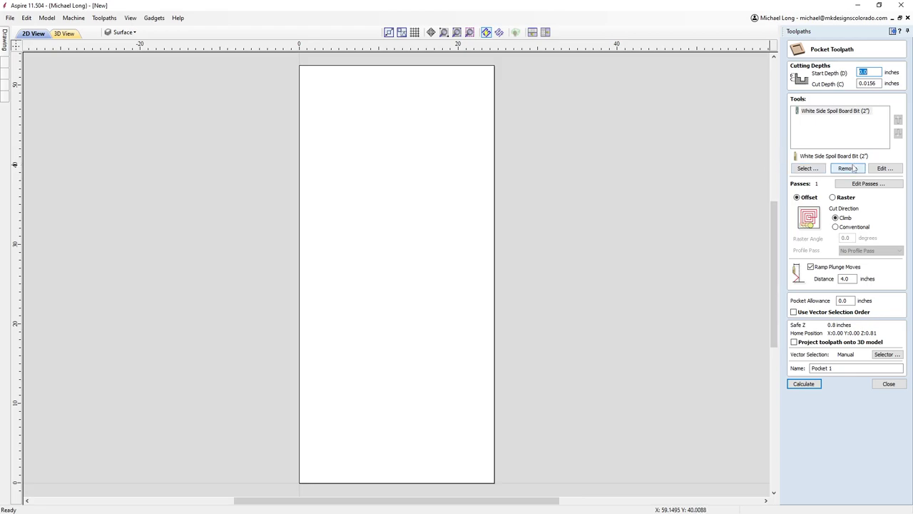
{"action": "left_click", "coordinate": [811, 170]}
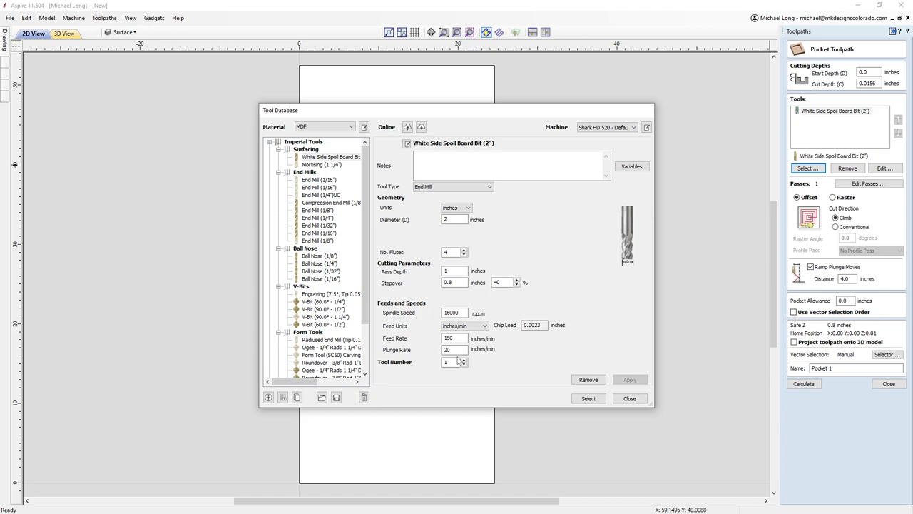
{"action": "left_click", "coordinate": [629, 399]}
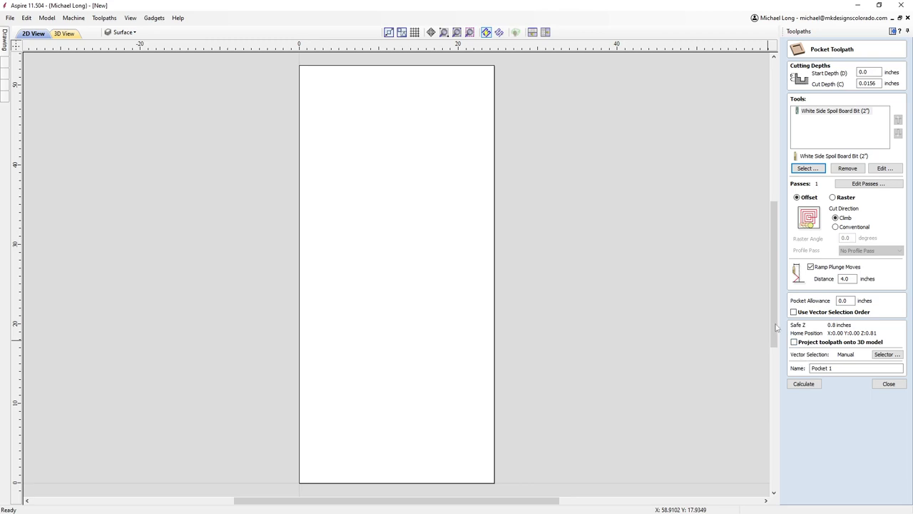
- Associate the pocket toolpath with all closed vectors on the Surface layer only
{"action": "left_click", "coordinate": [494, 308]}
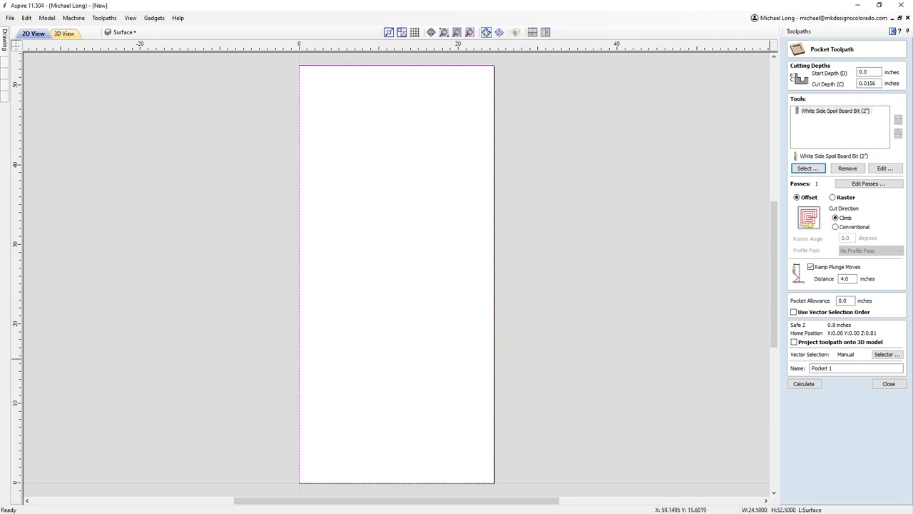
{"action": "left_click", "coordinate": [886, 356]}
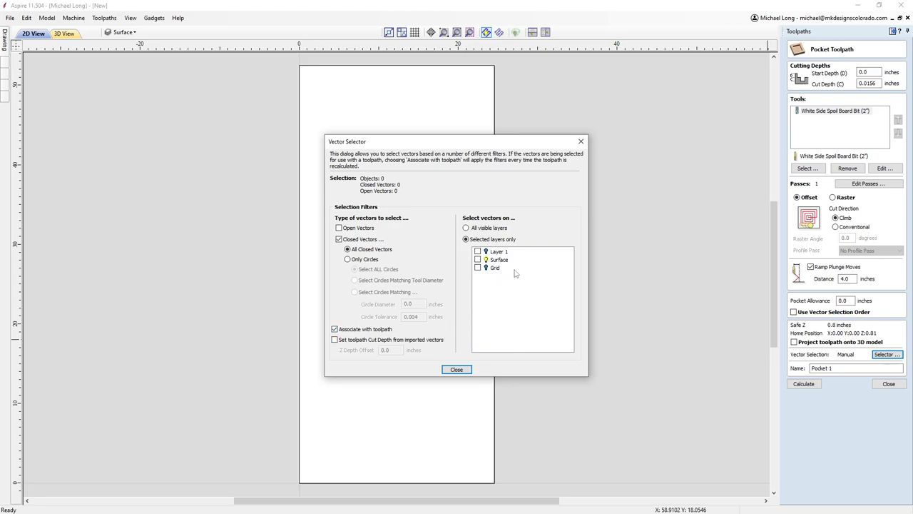
{"action": "left_click", "coordinate": [478, 260]}
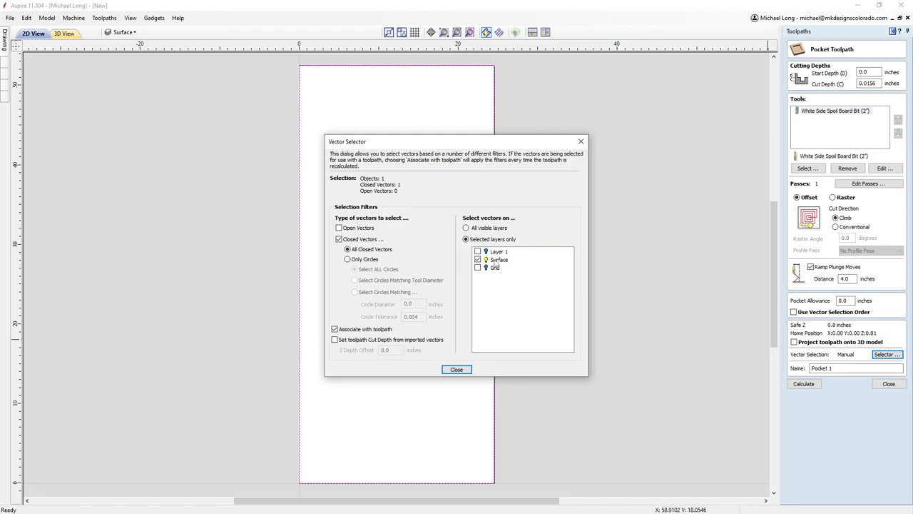
{"action": "left_click", "coordinate": [456, 369]}
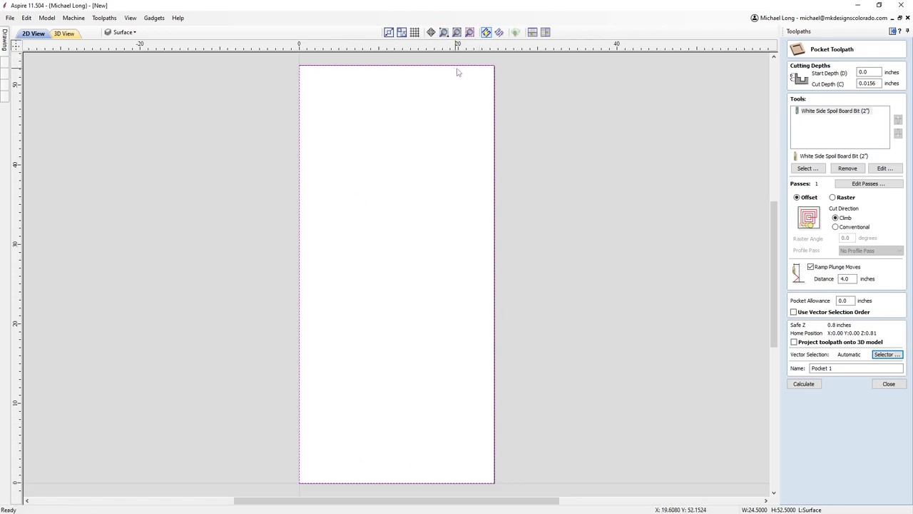
- Name the pocket toolpath Surface, calculate it, and check its offset passes in the 2D view
{"action": "left_click_drag", "start_coordinate": [852, 368], "coordinate": [732, 372]}
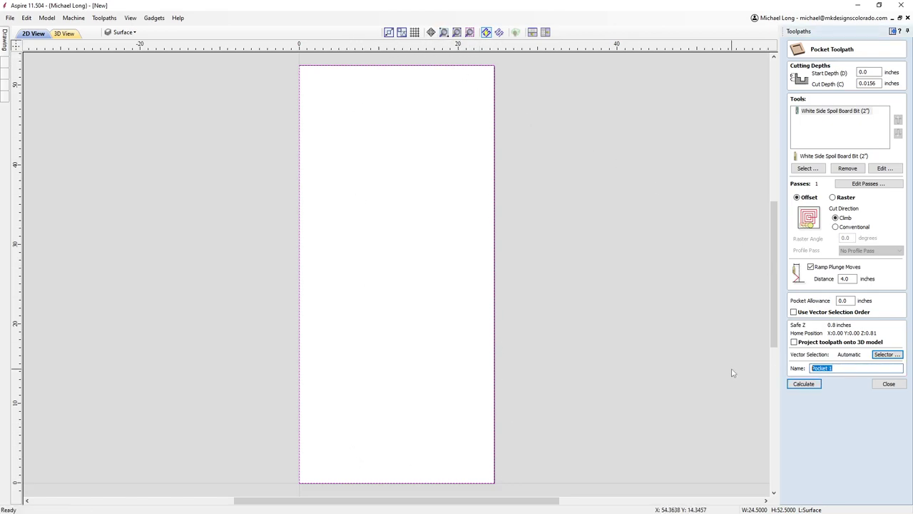
{"action": "type", "text": "Surface"}
{"action": "left_click", "coordinate": [796, 383]}
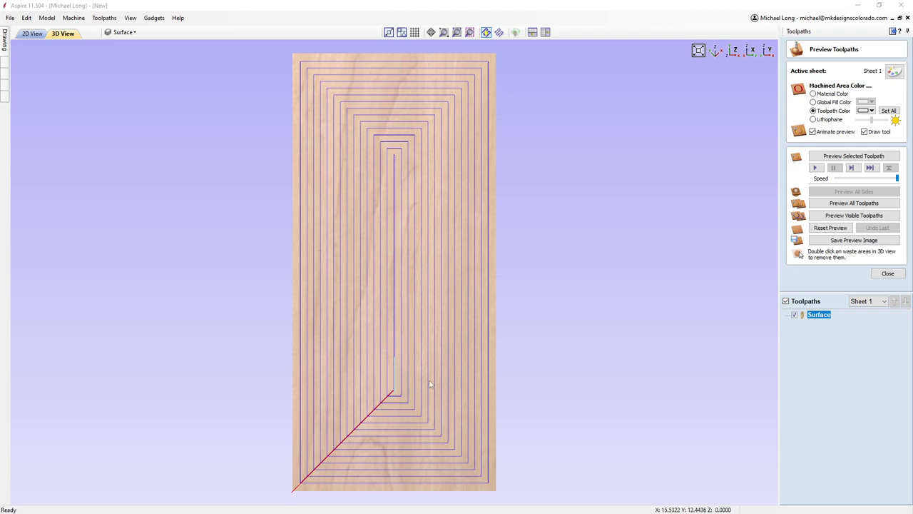
{"action": "left_click", "coordinate": [31, 34]}
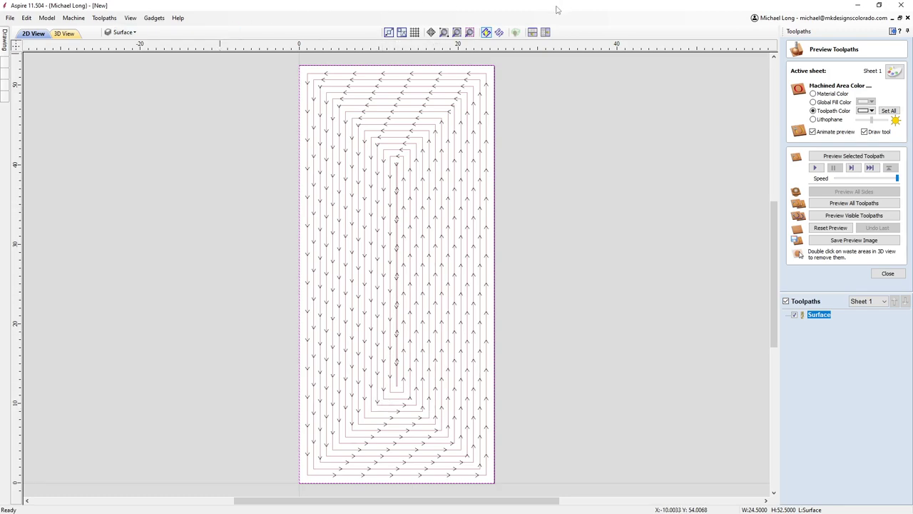
{"action": "left_click", "coordinate": [63, 34]}
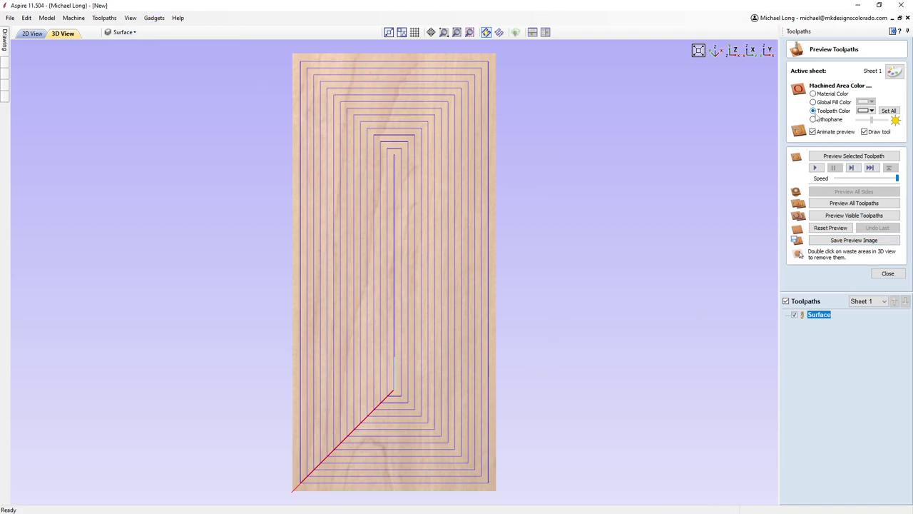
- Set the Surface toolpath's preview color to black, preview the selected toolpath, and inspect the machined edges and corners in 3D
{"action": "left_click", "coordinate": [868, 111]}
{"action": "left_click", "coordinate": [846, 134]}
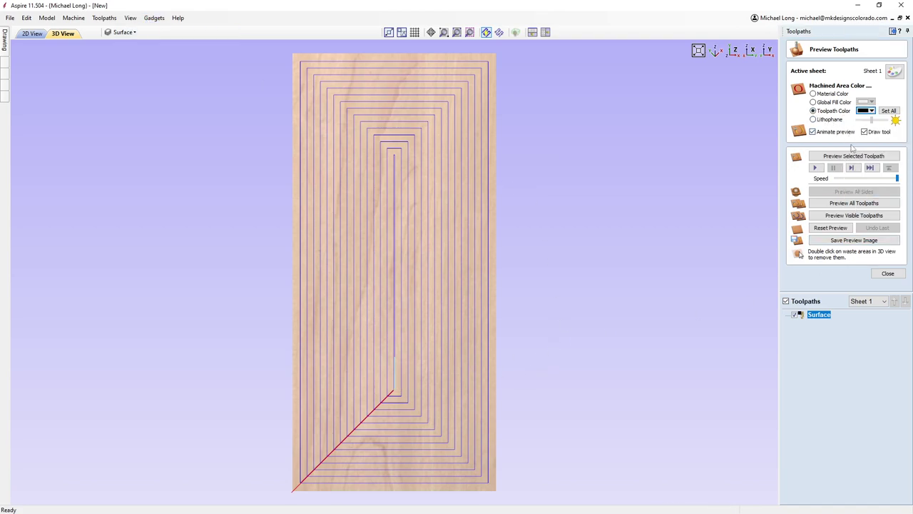
{"action": "left_click", "coordinate": [836, 160]}
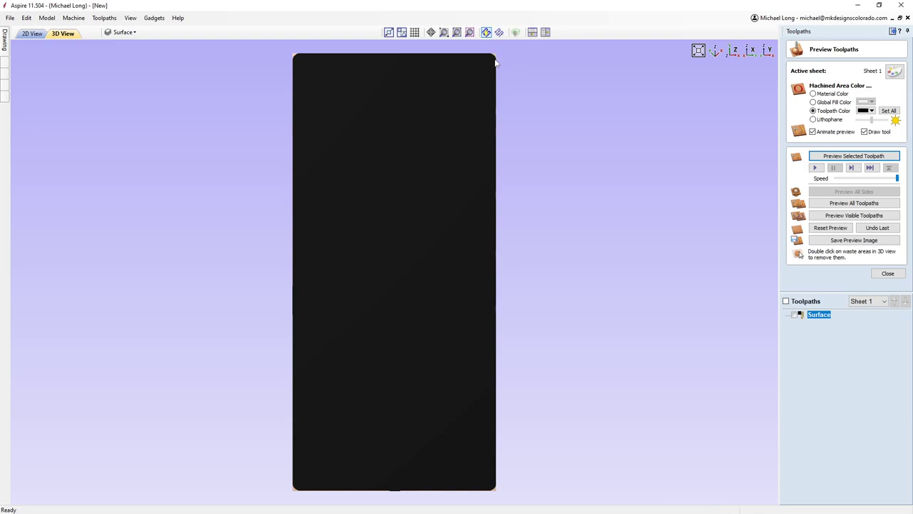
{"action": "left_click_drag", "start_coordinate": [329, 258], "coordinate": [369, 268]}
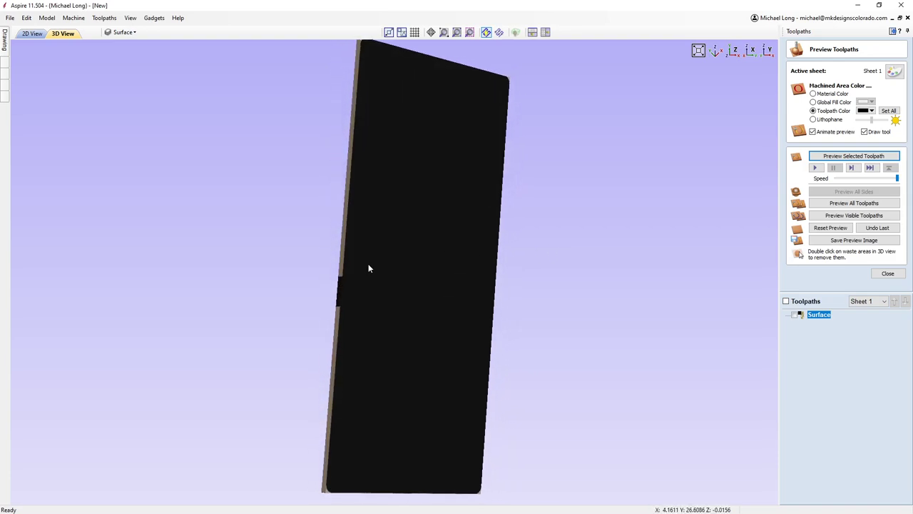
{"action": "scroll", "coordinate": [342, 132], "scroll_direction": "up", "scroll_amount": 3}
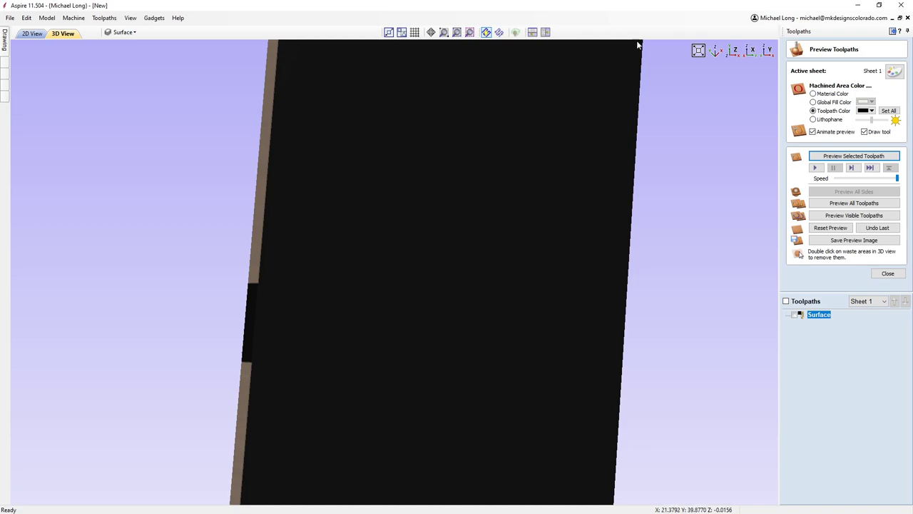
{"action": "left_click", "coordinate": [733, 51]}
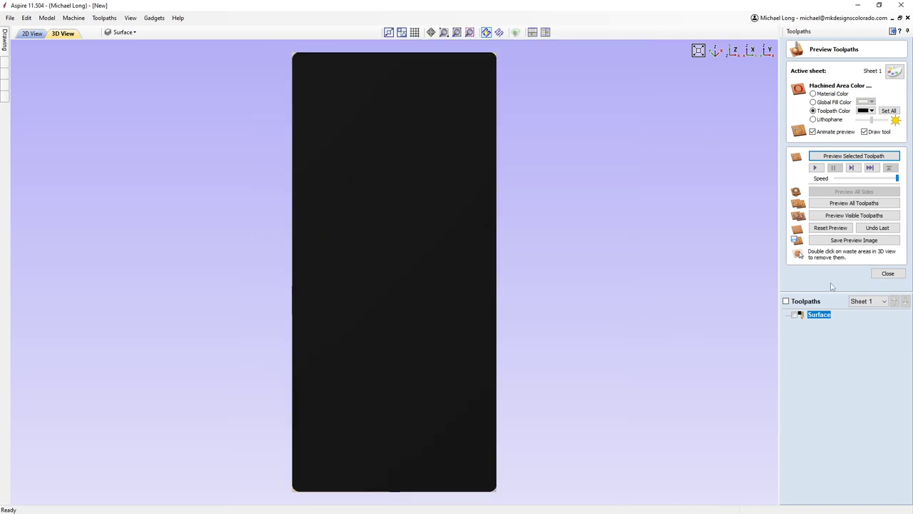
- Show the Surface toolpath as a solid fill in the 2D view and examine its coverage at the board's upper-right corner
{"action": "left_click", "coordinate": [795, 315]}
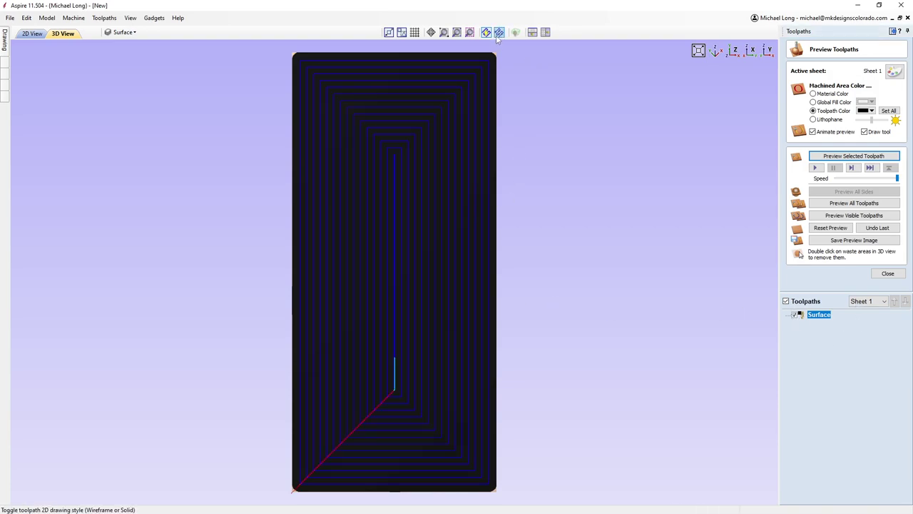
{"action": "left_click", "coordinate": [32, 34]}
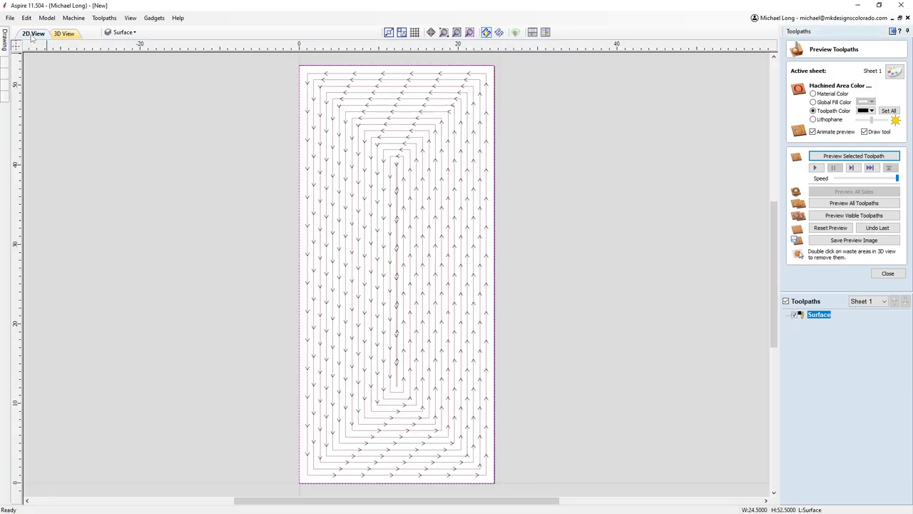
{"action": "left_click", "coordinate": [499, 33]}
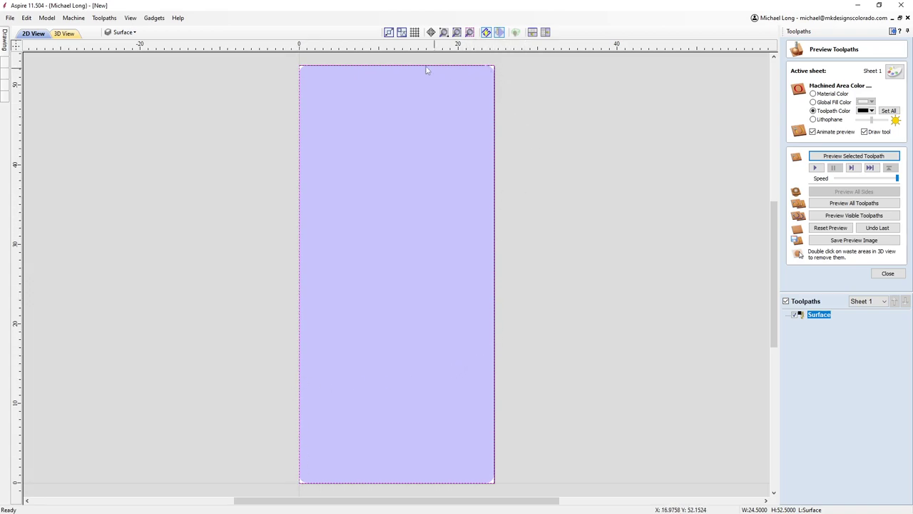
{"action": "scroll", "coordinate": [485, 71], "scroll_direction": "up", "scroll_amount": 2}
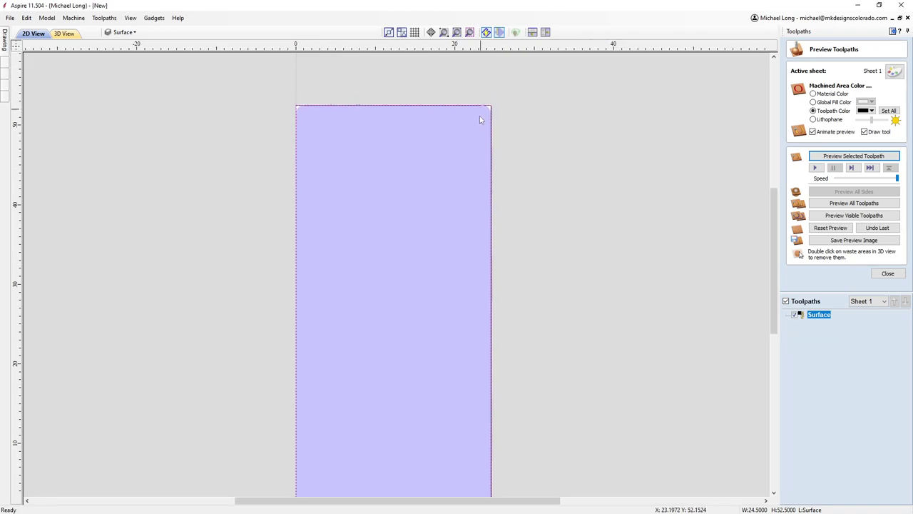
{"action": "scroll", "coordinate": [473, 194], "scroll_direction": "up", "scroll_amount": 4}
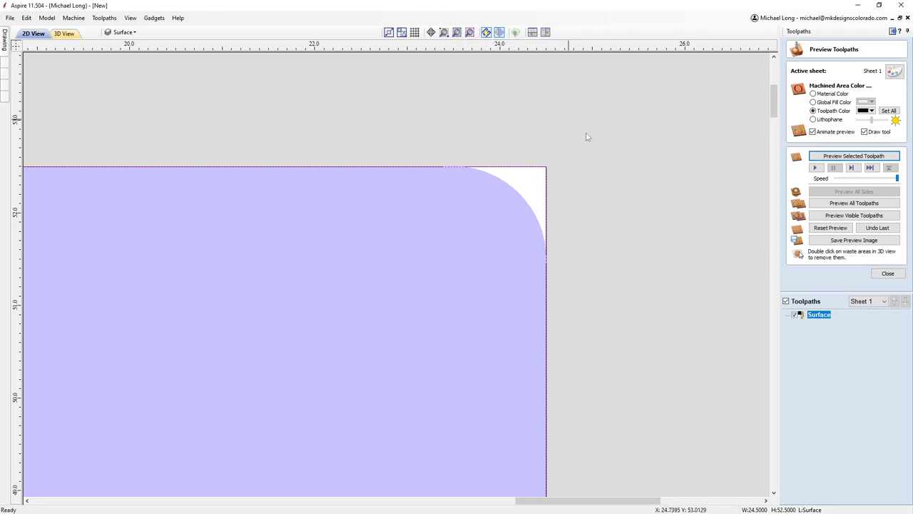
- Reopen the Surface toolpath, set its pocket allowance to -0.25 inches, and recalculate it
{"action": "left_click", "coordinate": [816, 318]}
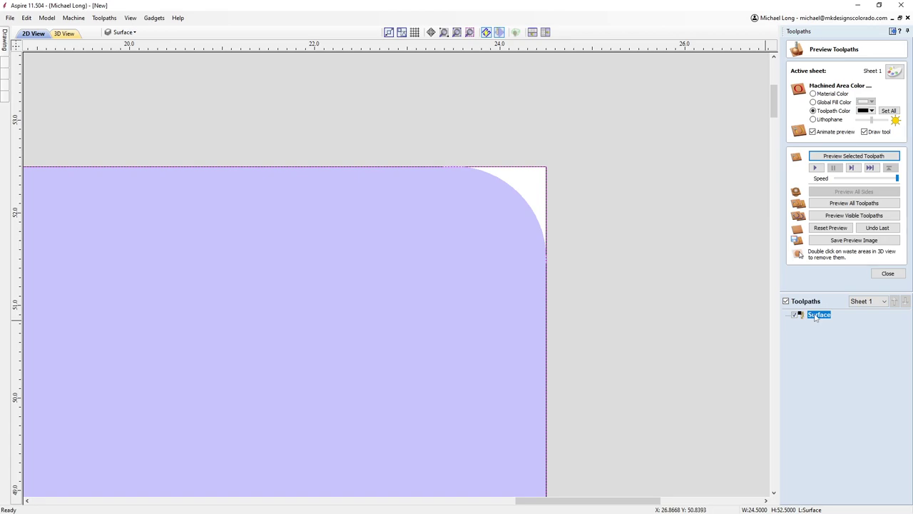
{"action": "double_click", "coordinate": [816, 318]}
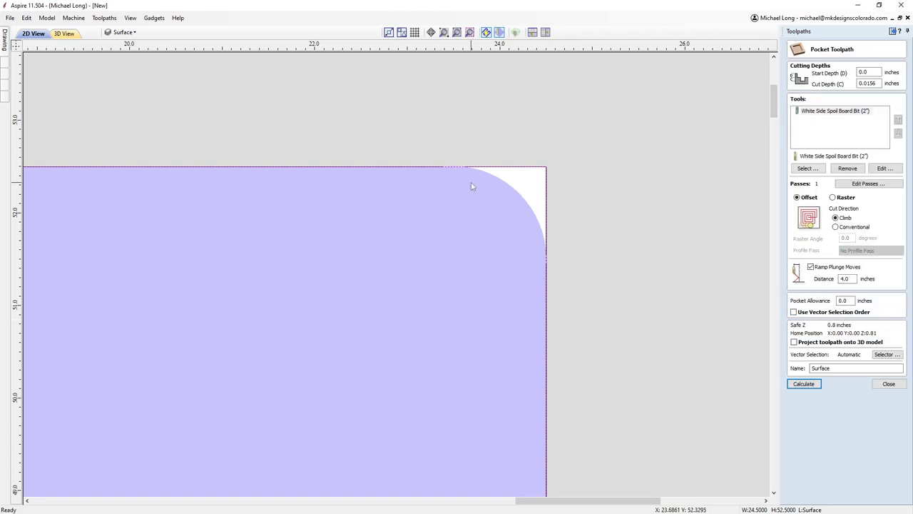
{"action": "scroll", "coordinate": [465, 187], "scroll_direction": "down", "scroll_amount": 1}
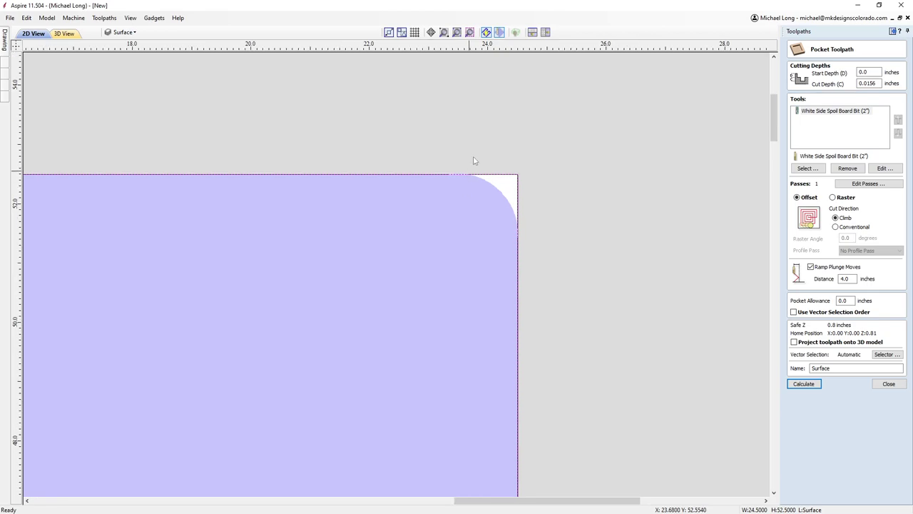
{"action": "left_click", "coordinate": [469, 32]}
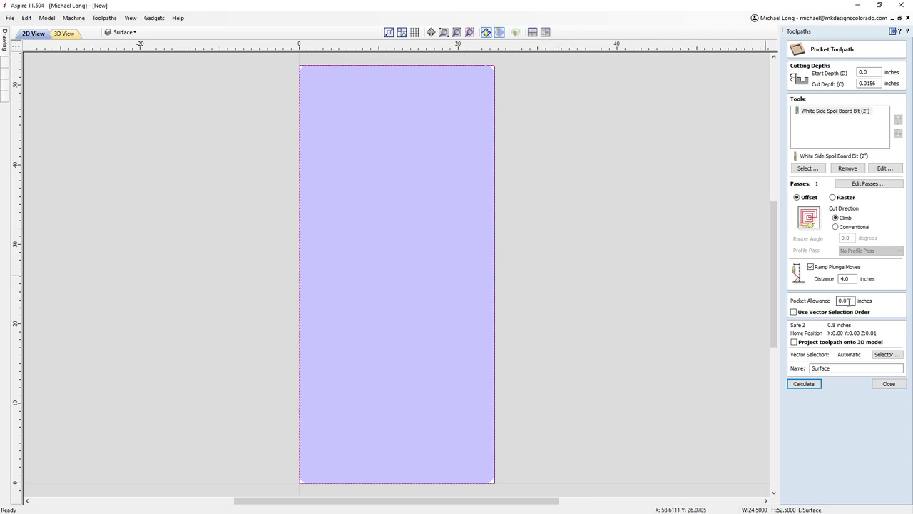
{"action": "left_click_drag", "start_coordinate": [850, 300], "coordinate": [818, 305]}
{"action": "type", "text": "-.25"}
{"action": "left_click", "coordinate": [804, 384]}
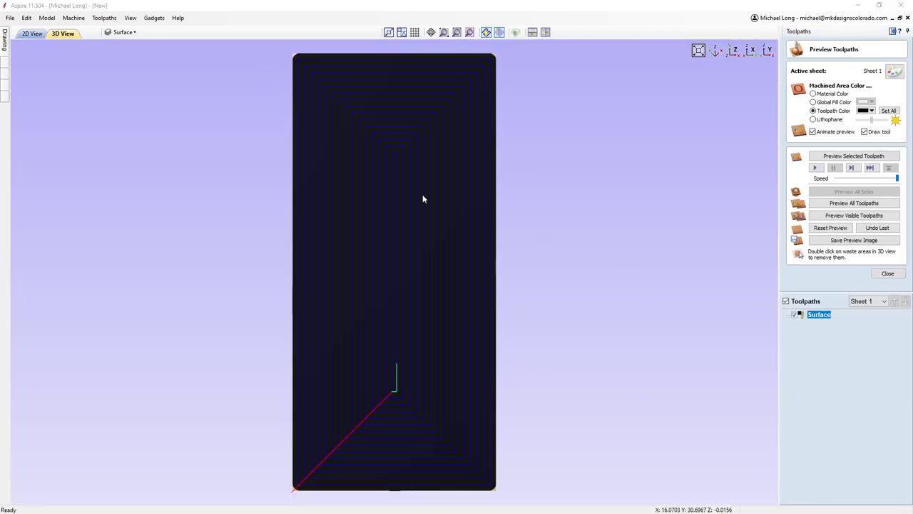
- Check in the 2D view how far the recalculated pocket extends past the board's upper-right corner
{"action": "left_click", "coordinate": [33, 34]}
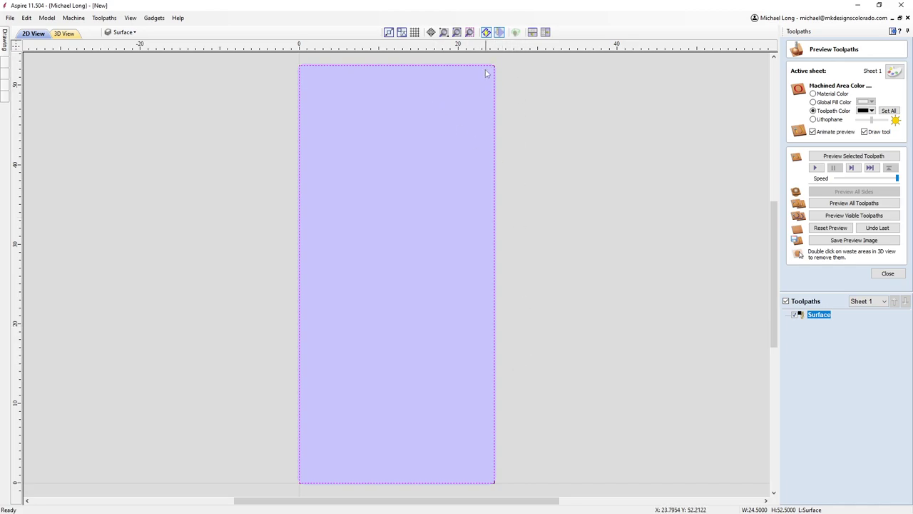
{"action": "middle_click_drag", "start_coordinate": [495, 67], "coordinate": [486, 145]}
{"action": "scroll", "coordinate": [483, 151], "scroll_direction": "up", "scroll_amount": 4}
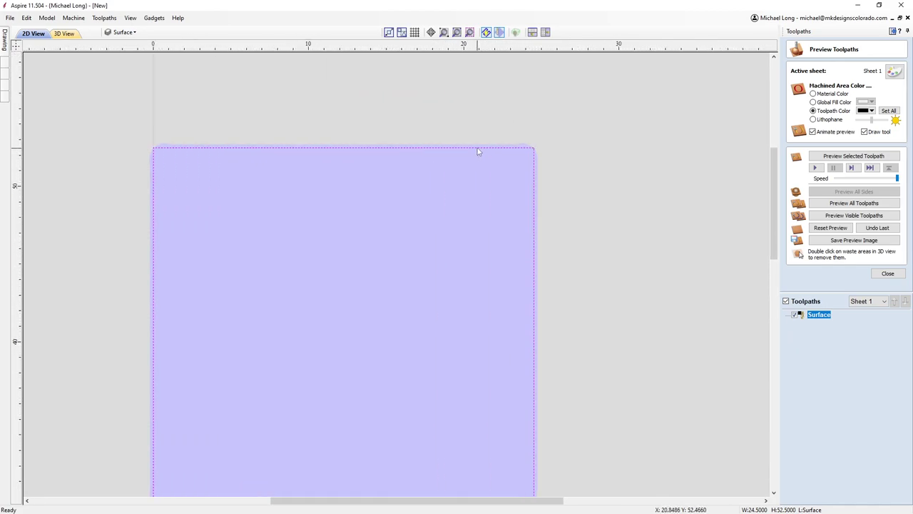
{"action": "scroll", "coordinate": [549, 162], "scroll_direction": "up", "scroll_amount": 2}
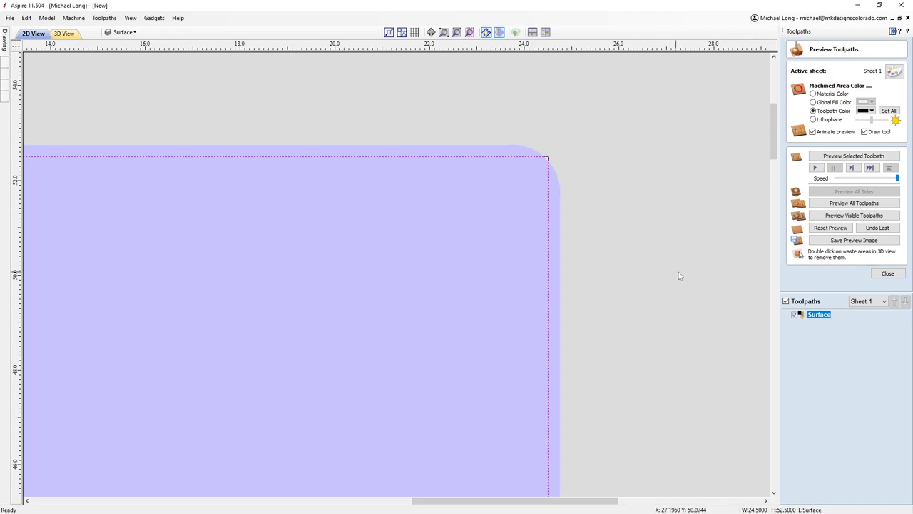
- Reopen the Surface toolpath, enter a larger negative pocket allowance, and recalculate it
{"action": "double_click", "coordinate": [824, 315]}
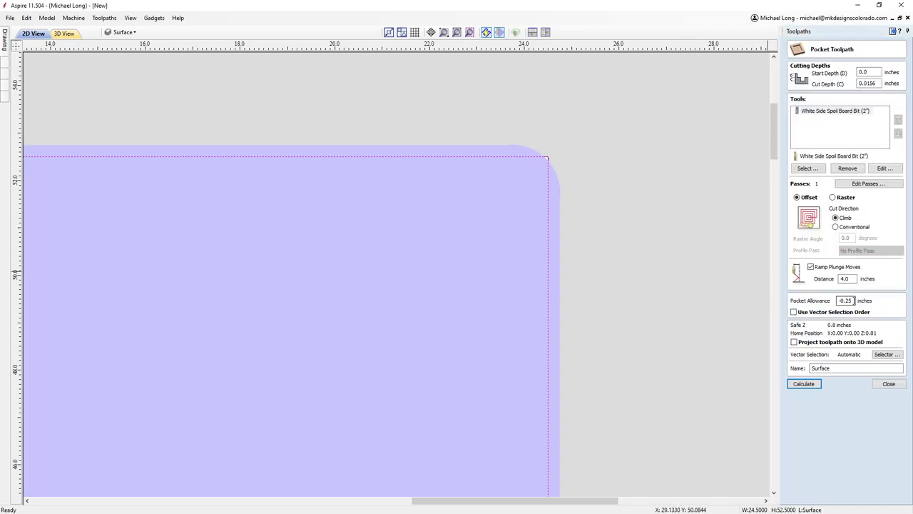
{"action": "double_click", "coordinate": [845, 300]}
{"action": "type", "text": "-"}
{"action": "left_click", "coordinate": [804, 384]}
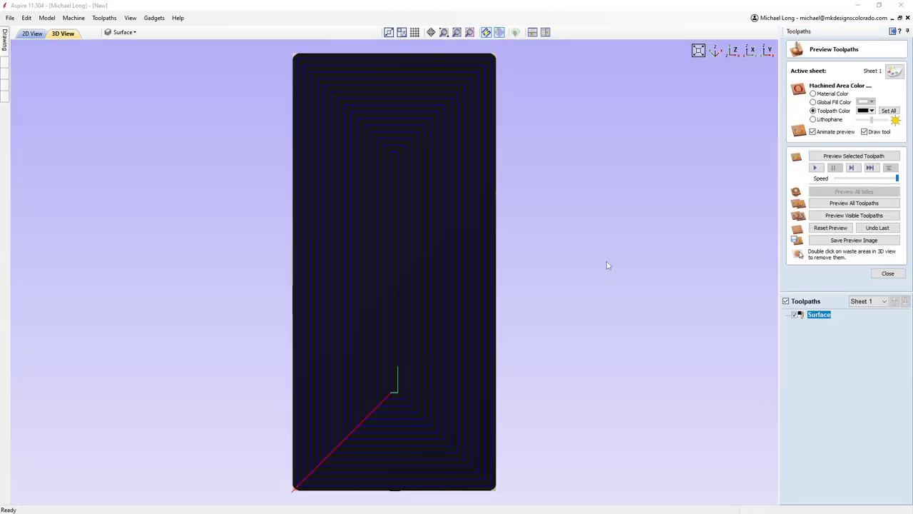
- Check the recalculated Surface toolpath's corner coverage in 2D and its machined result in 3D, then reset and close the preview
{"action": "left_click", "coordinate": [839, 230]}
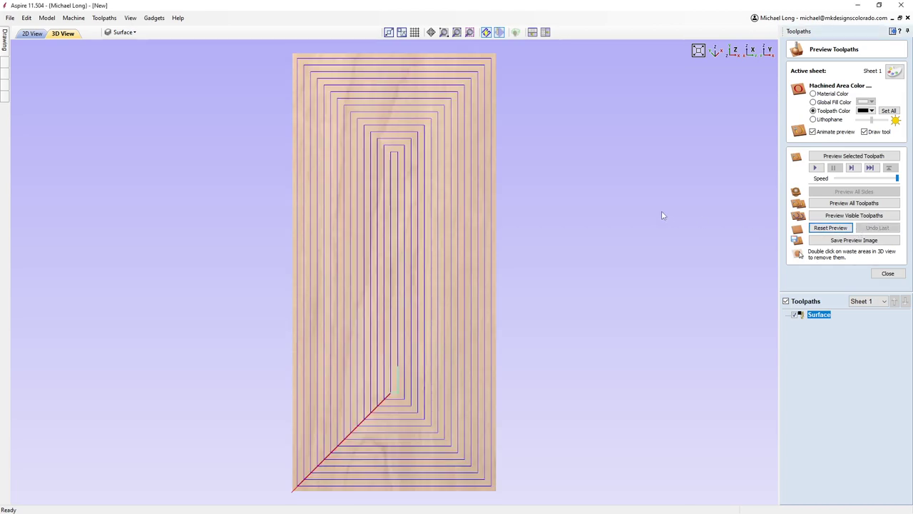
{"action": "left_click", "coordinate": [33, 34]}
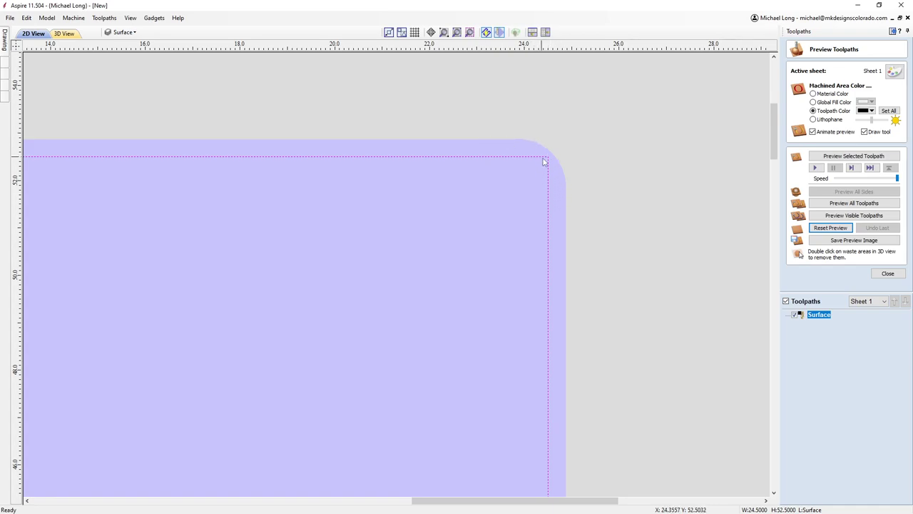
{"action": "left_click", "coordinate": [75, 35]}
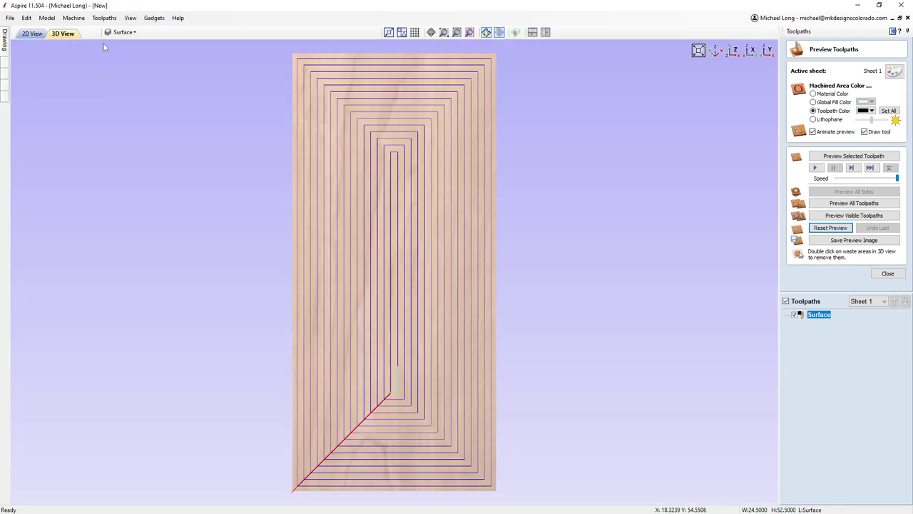
{"action": "left_click", "coordinate": [838, 157]}
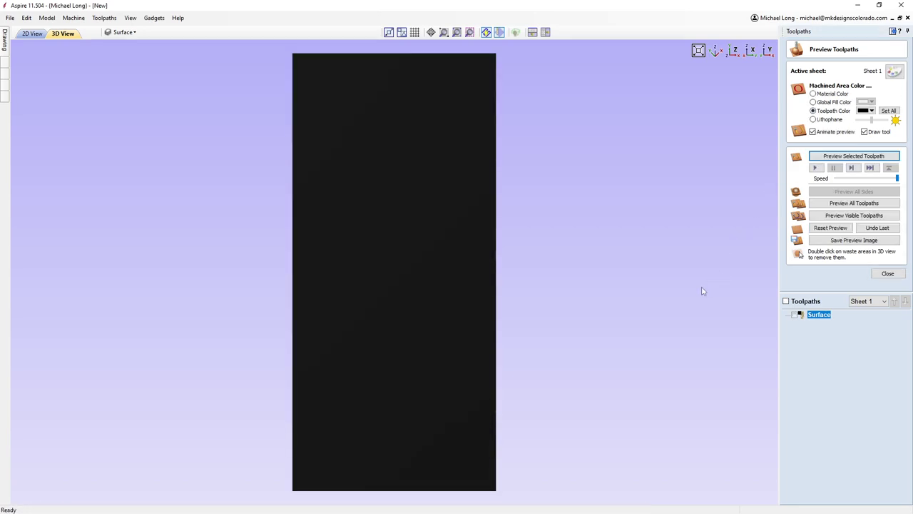
{"action": "mouse_move", "coordinate": [338, 249]}
{"action": "left_mouse_down"}
{"action": "mouse_move", "coordinate": [435, 230]}
{"action": "mouse_move", "coordinate": [503, 247]}
{"action": "mouse_move", "coordinate": [330, 253]}
{"action": "left_mouse_up"}
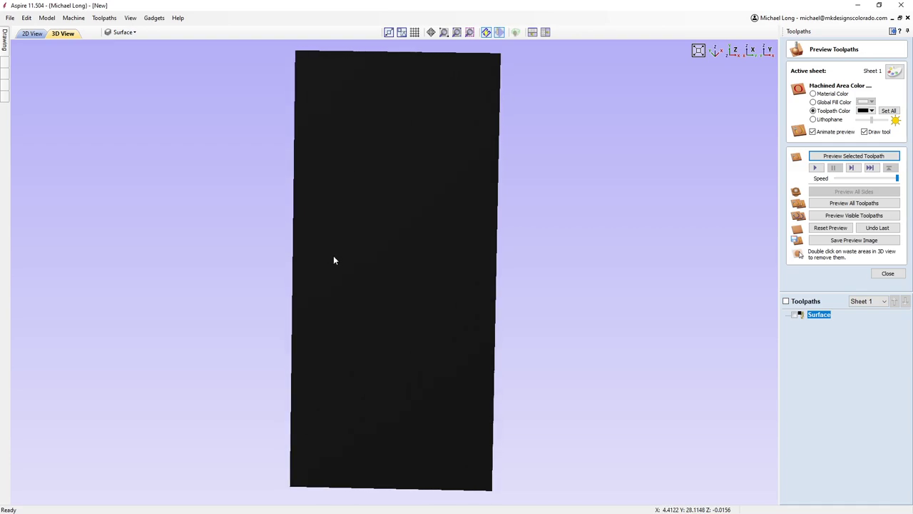
{"action": "left_click", "coordinate": [733, 51]}
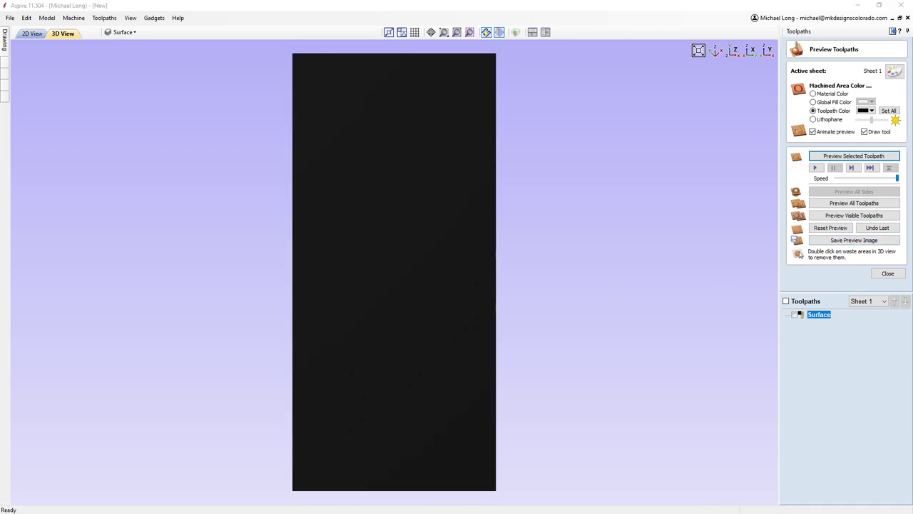
{"action": "left_click", "coordinate": [827, 227]}
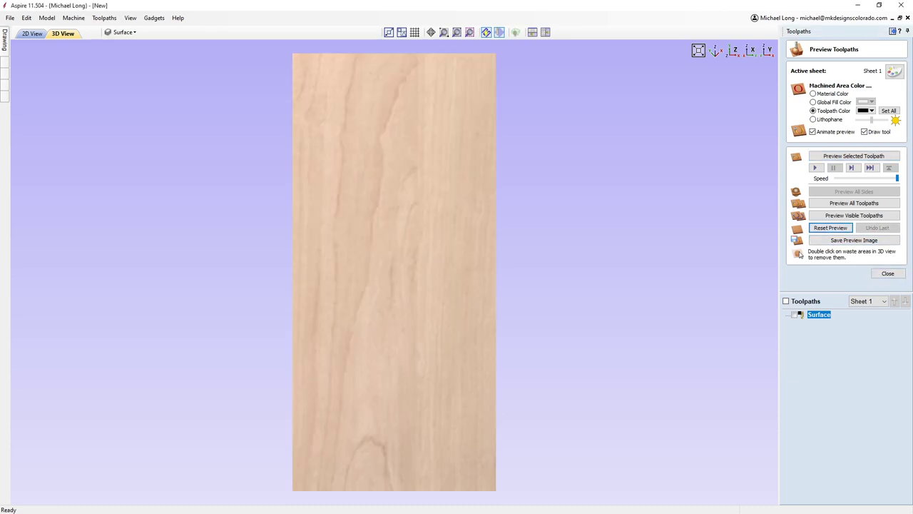
{"action": "left_click", "coordinate": [886, 274]}
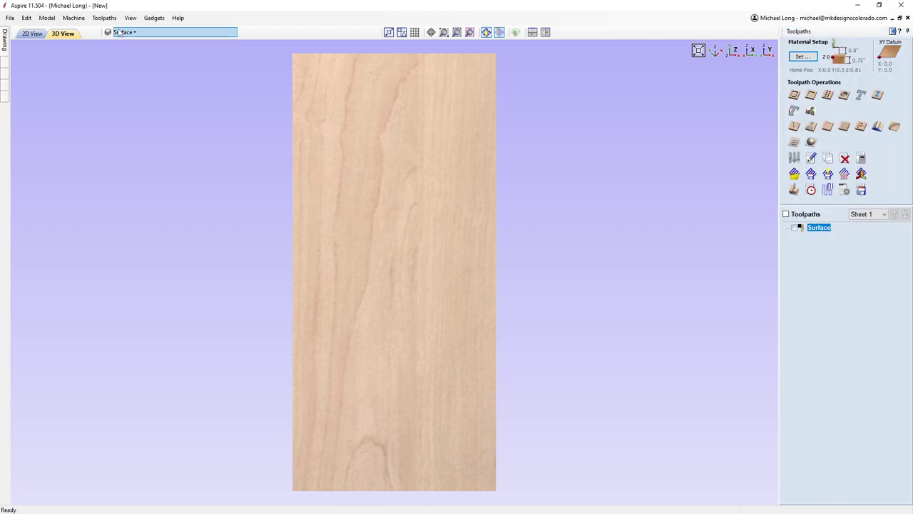
- Return to the 2D view, hide the Surface layer, and make the Grid layer visible
{"action": "left_click", "coordinate": [41, 33]}
{"action": "left_click", "coordinate": [126, 33]}
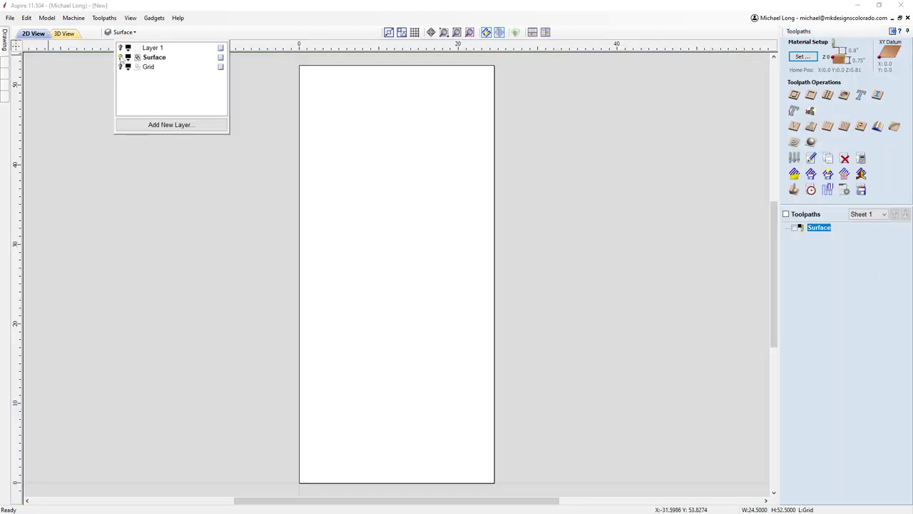
{"action": "left_click", "coordinate": [121, 58]}
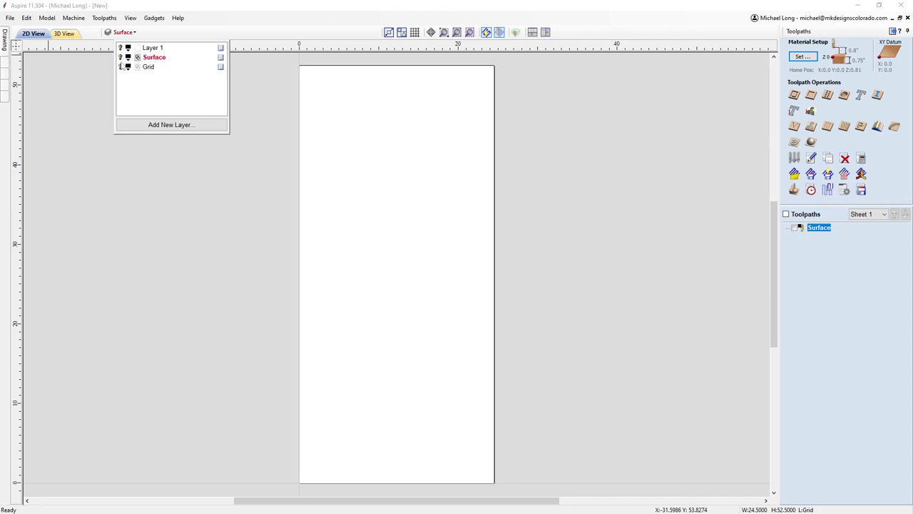
{"action": "left_click", "coordinate": [121, 67]}
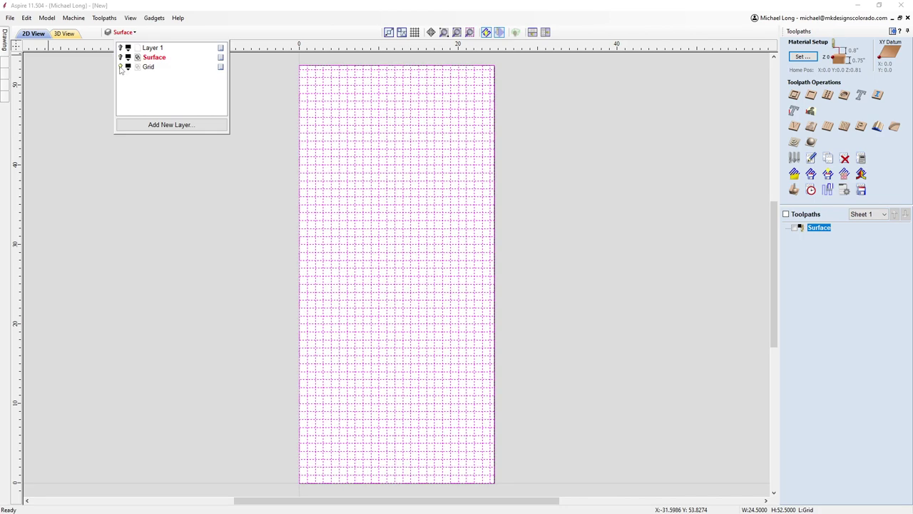
- Make Grid the active layer, clear the selection, and start a 2D Profile toolpath with a cut depth of 0.03125 inches
{"action": "left_click", "coordinate": [148, 67]}
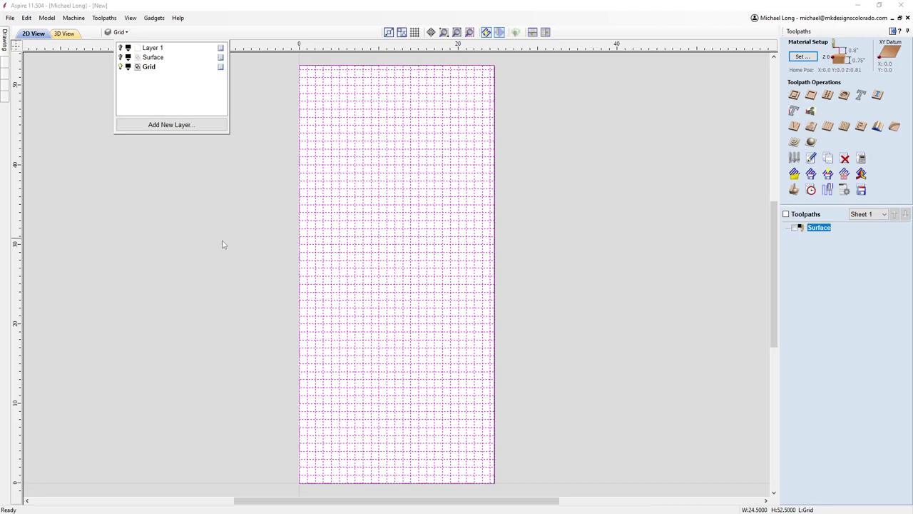
{"action": "left_click", "coordinate": [199, 216]}
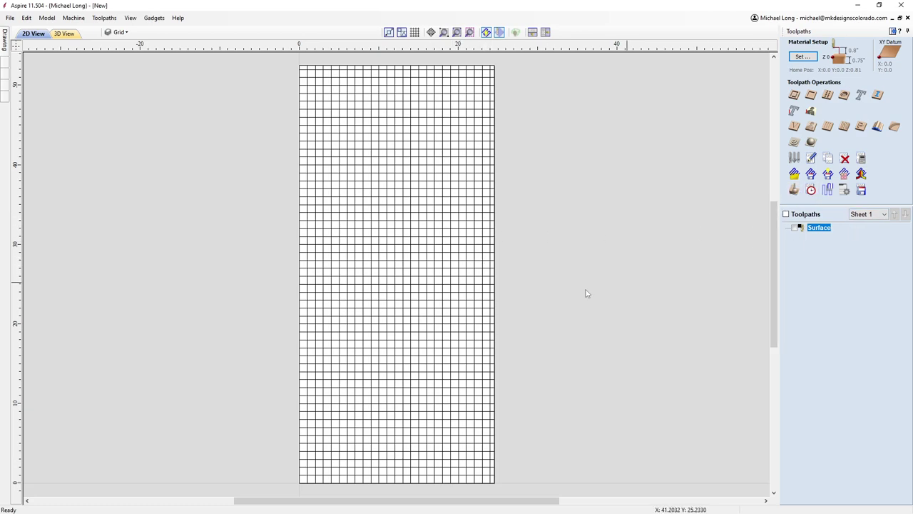
{"action": "left_click", "coordinate": [794, 94]}
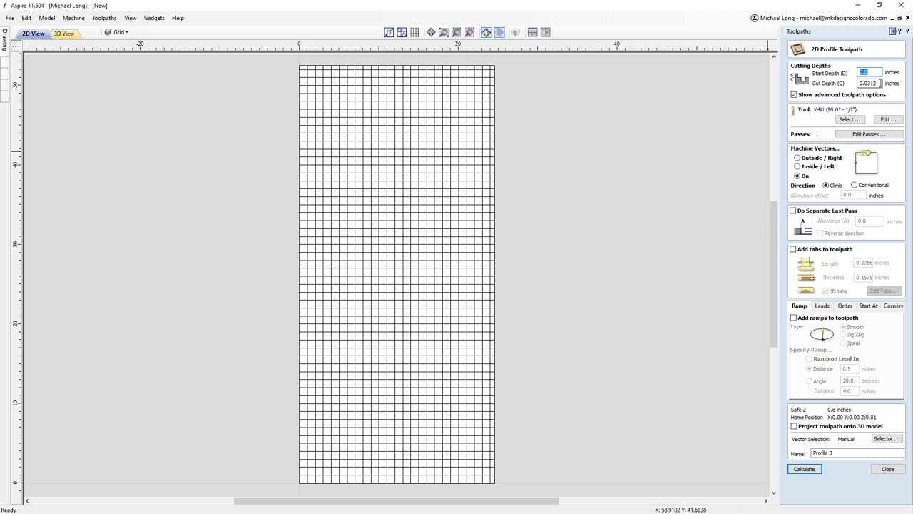
{"action": "key", "text": "Tab"}
{"action": "type", "text": "1"}
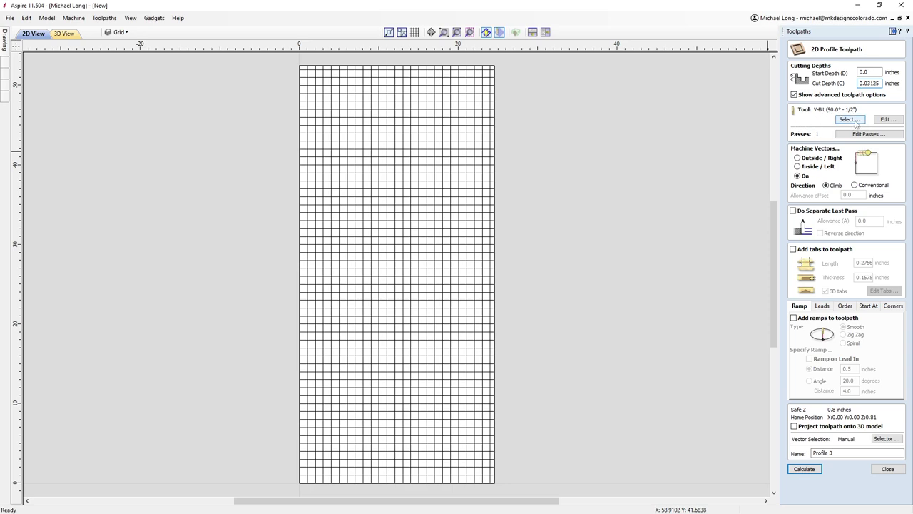
- Review the cutter's parameters in the tool database and choose the V-Bit (90.0° - 1/2") for the profile toolpath
{"action": "left_click", "coordinate": [849, 120]}
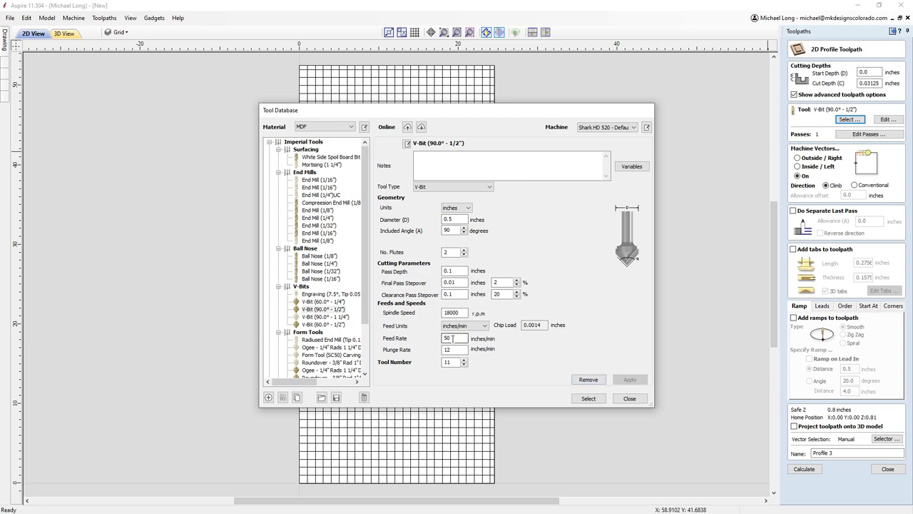
{"action": "left_click", "coordinate": [631, 399]}
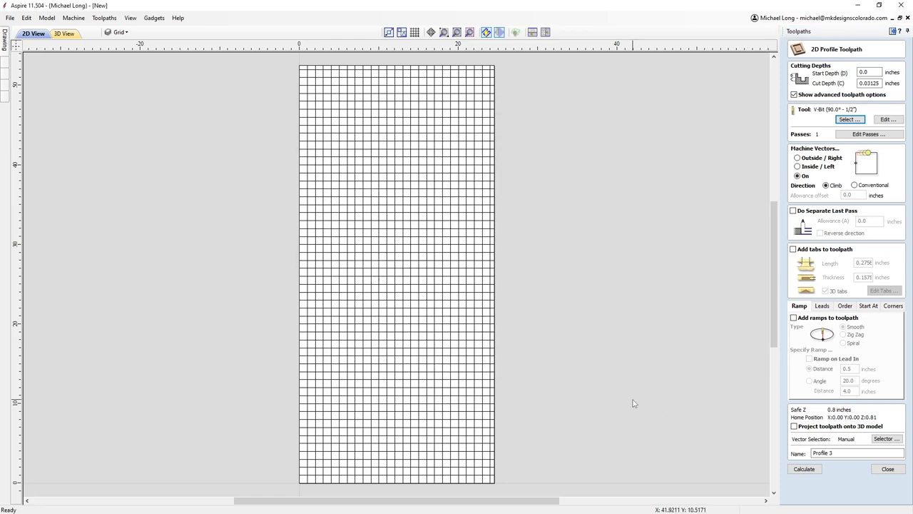
{"action": "left_click", "coordinate": [849, 120]}
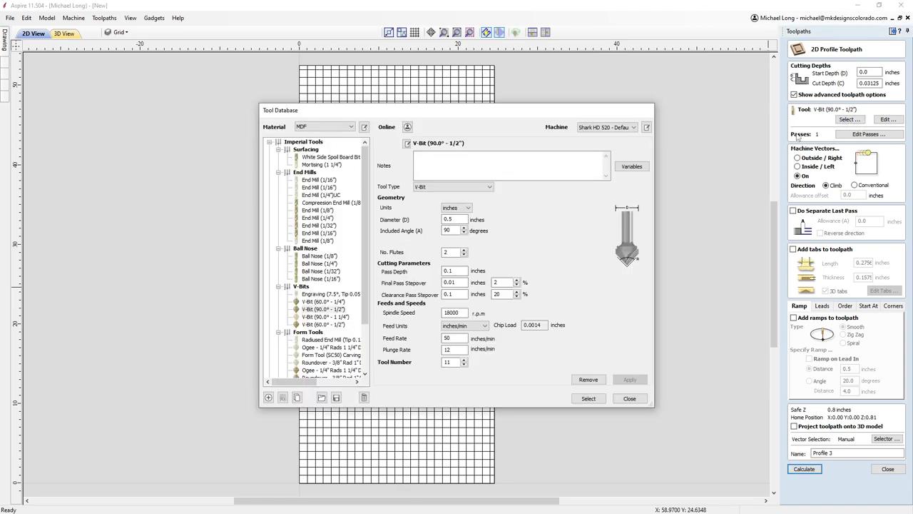
{"action": "left_click", "coordinate": [589, 399]}
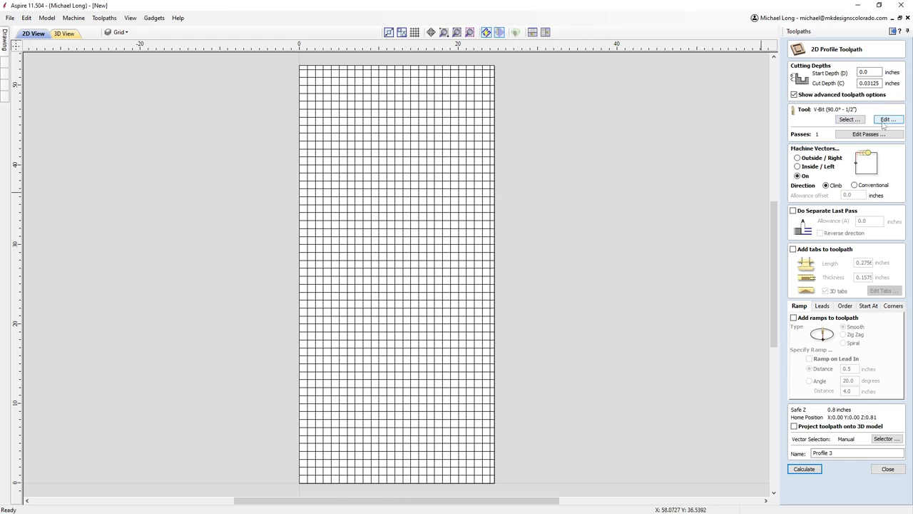
- Edit the V-bit for this toolpath and set its feed rate to 150 inches/min
{"action": "left_click", "coordinate": [885, 119]}
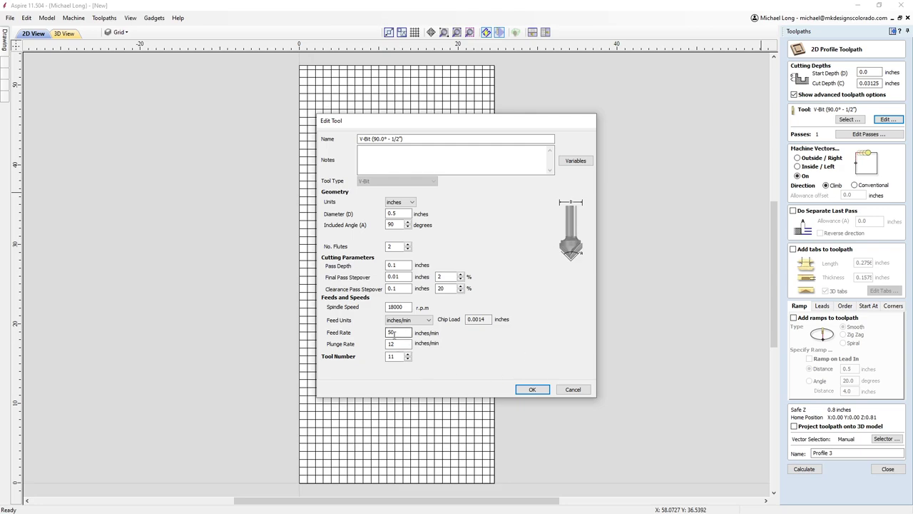
{"action": "left_click_drag", "start_coordinate": [404, 333], "coordinate": [382, 333]}
{"action": "type", "text": "150"}
{"action": "key", "text": "Tab"}
{"action": "left_click", "coordinate": [529, 389]}
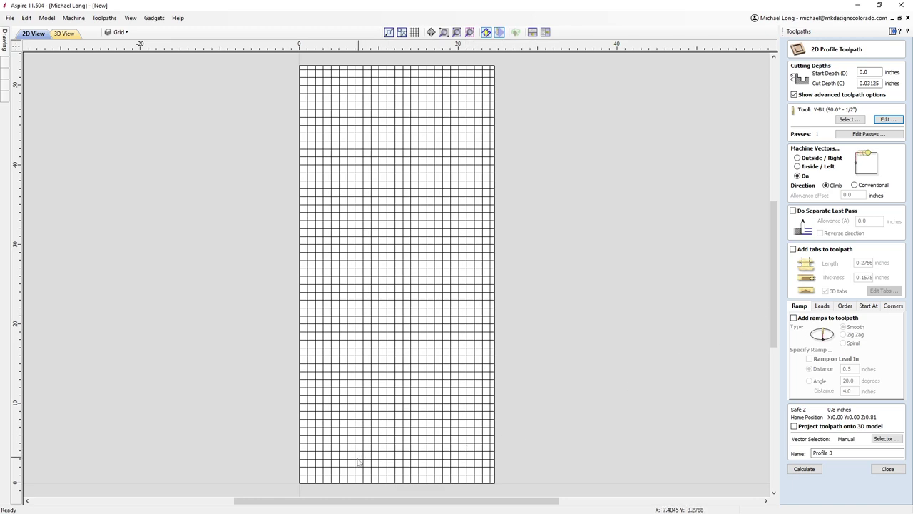
{"action": "left_click", "coordinate": [868, 306]}
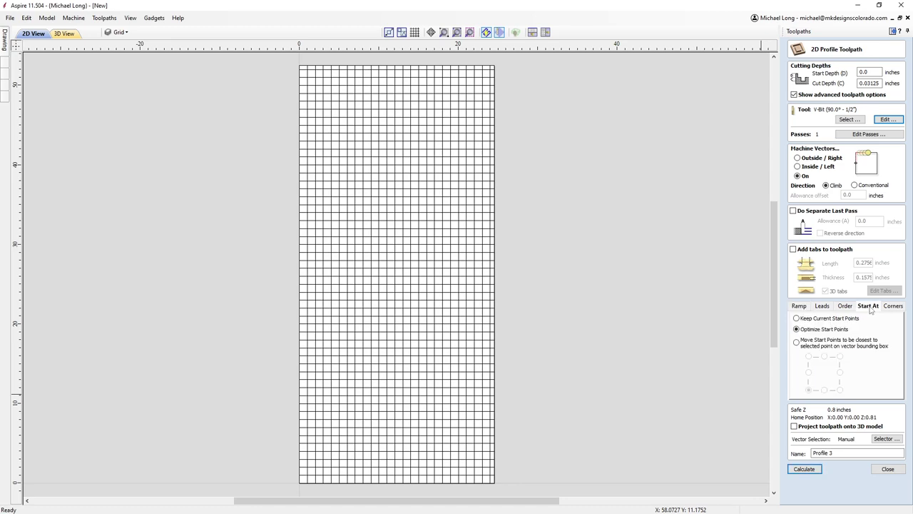
{"action": "left_click", "coordinate": [840, 308]}
{"action": "left_click", "coordinate": [803, 308]}
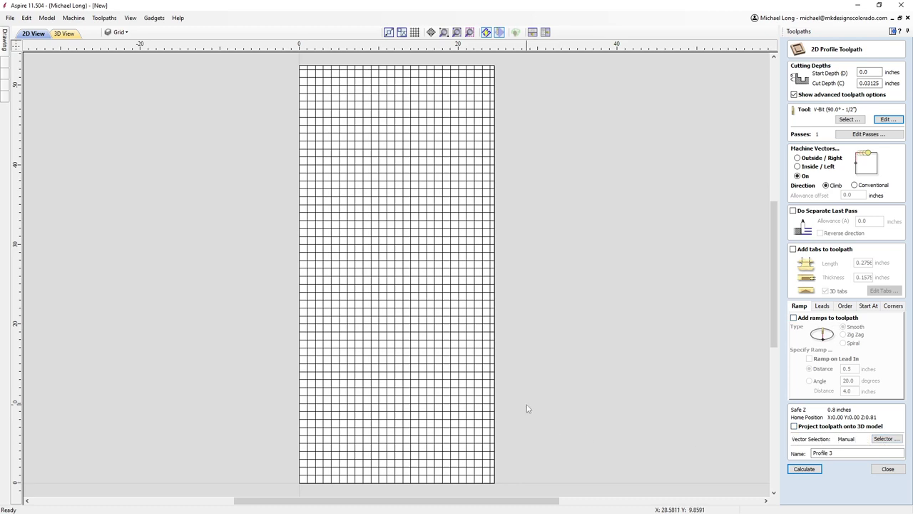
- Select the grid vectors and use the vector selector to associate the open and closed vectors on the Grid layer with the toolpath
{"action": "left_click", "coordinate": [498, 425]}
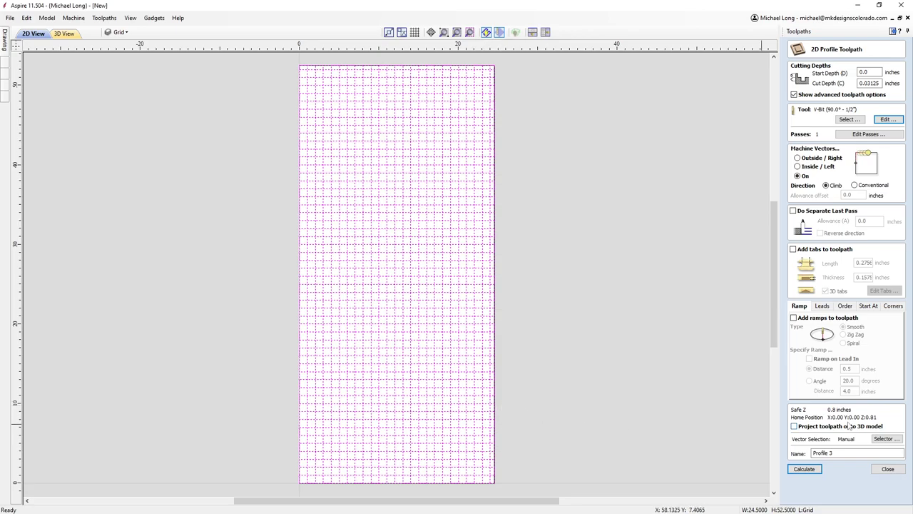
{"action": "left_click", "coordinate": [887, 438]}
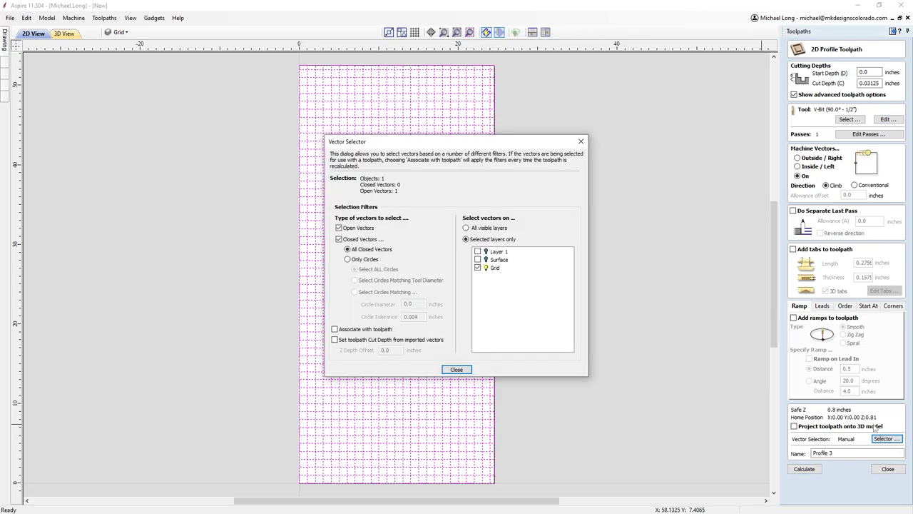
{"action": "left_click", "coordinate": [340, 227]}
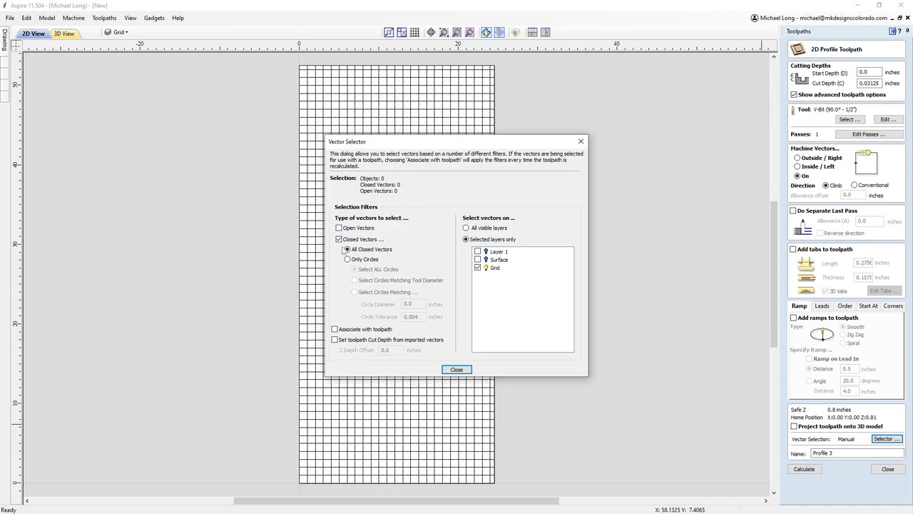
{"action": "left_click", "coordinate": [340, 228]}
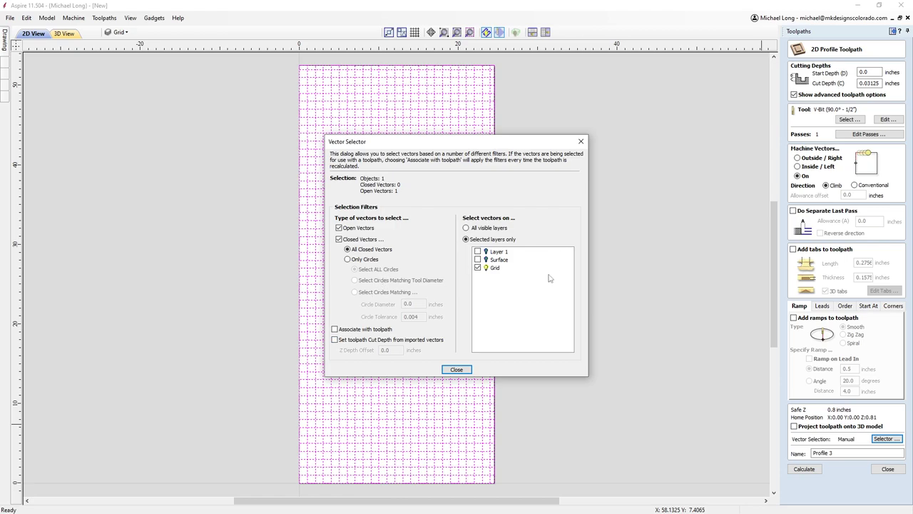
{"action": "left_click", "coordinate": [335, 330]}
{"action": "left_click", "coordinate": [455, 369]}
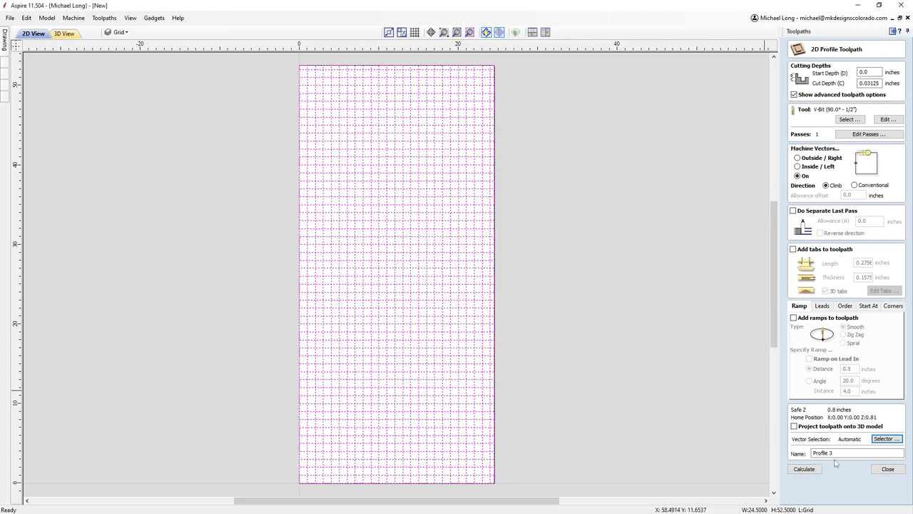
- Name the profile toolpath Grid and calculate it
{"action": "left_click_drag", "start_coordinate": [836, 452], "coordinate": [759, 453]}
{"action": "type", "text": "Grid"}
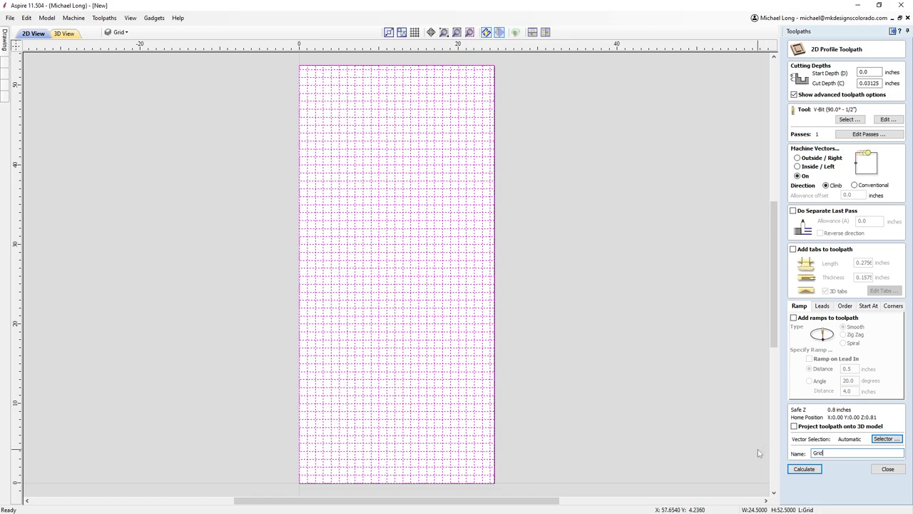
{"action": "left_click", "coordinate": [806, 473]}
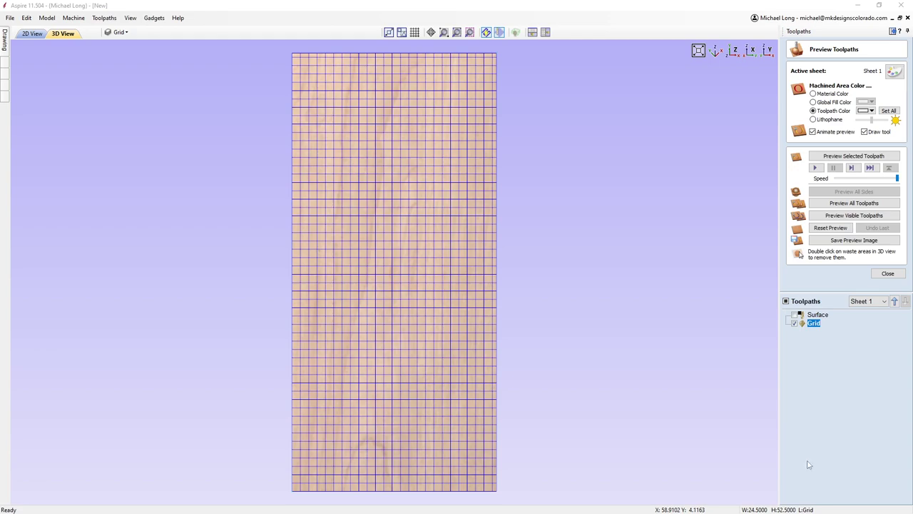
- Simulate the Grid toolpath in 3D at a slightly reduced preview speed, then close the preview
{"action": "left_click_drag", "start_coordinate": [896, 178], "coordinate": [883, 180]}
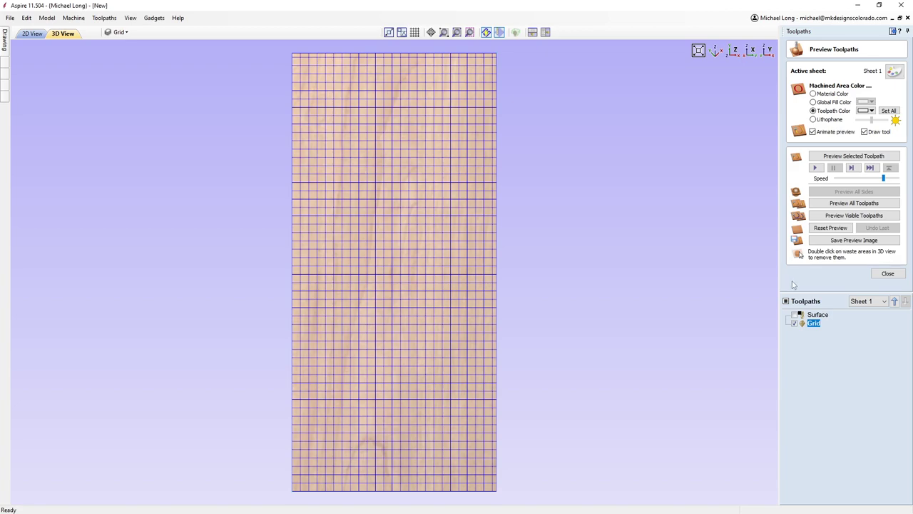
{"action": "left_click", "coordinate": [840, 157]}
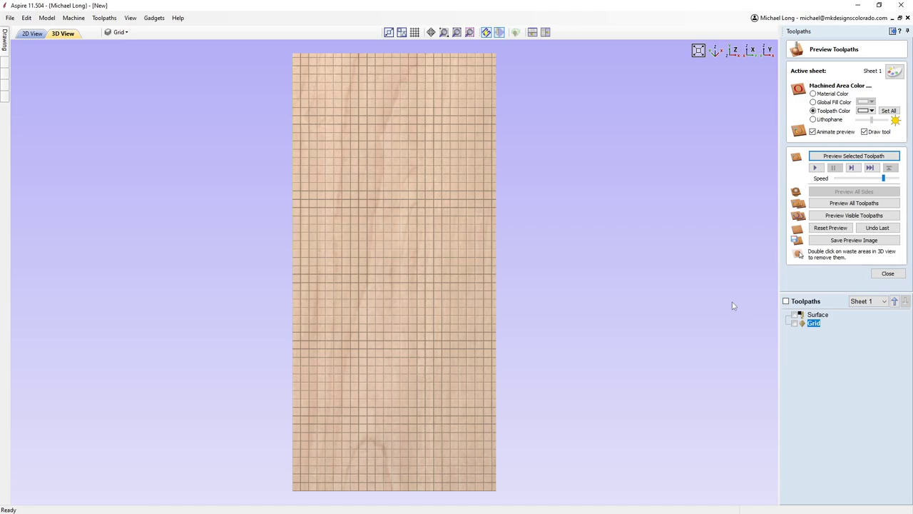
{"action": "left_click", "coordinate": [887, 274]}
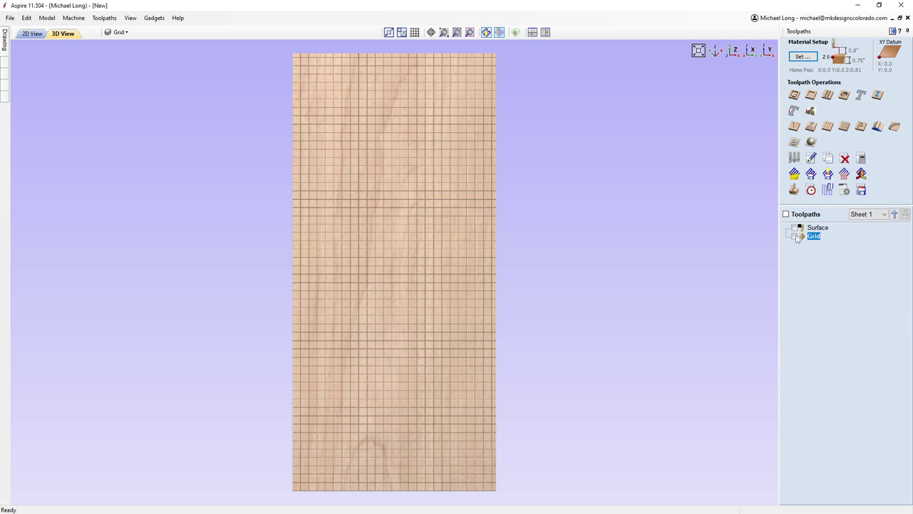
- Check the estimated machining time for the Grid toolpath alone, and then together with the Surface toolpath
{"action": "left_click", "coordinate": [795, 236]}
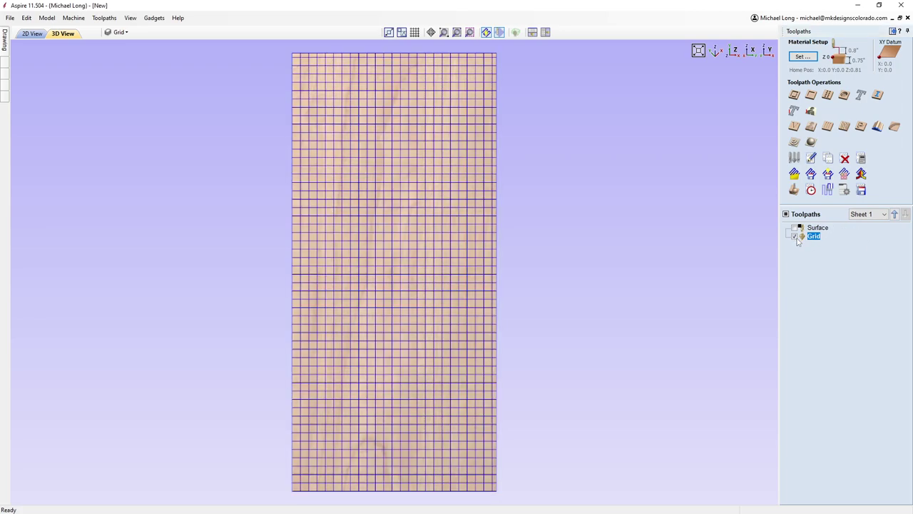
{"action": "left_click", "coordinate": [811, 190]}
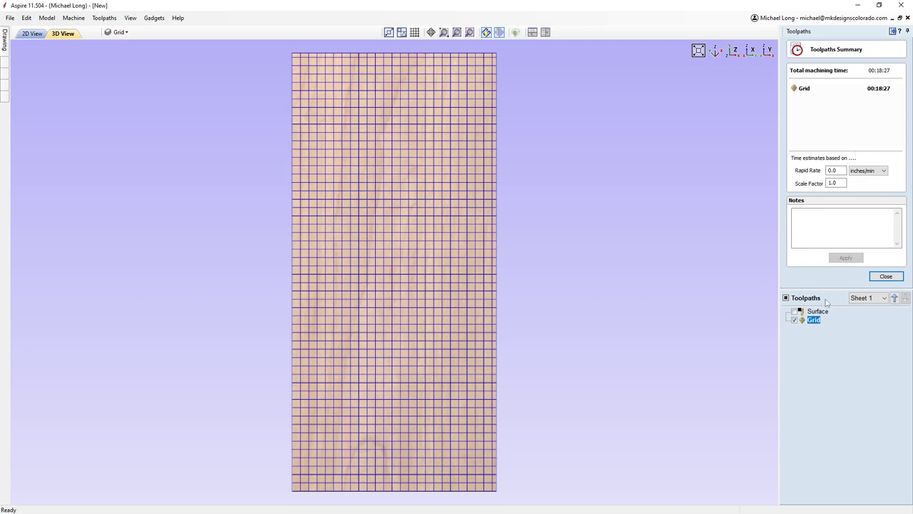
{"action": "left_click", "coordinate": [887, 277]}
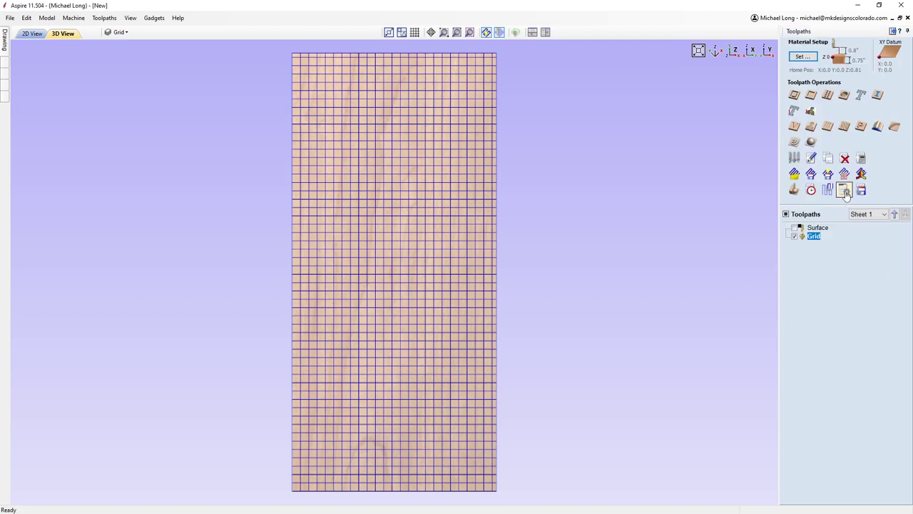
{"action": "left_click", "coordinate": [811, 190]}
{"action": "left_click", "coordinate": [794, 312]}
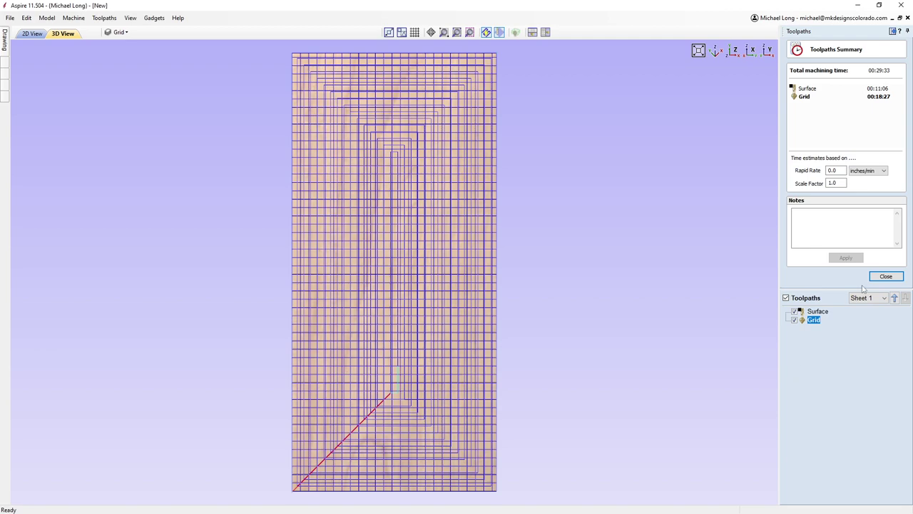
{"action": "left_click", "coordinate": [885, 280]}
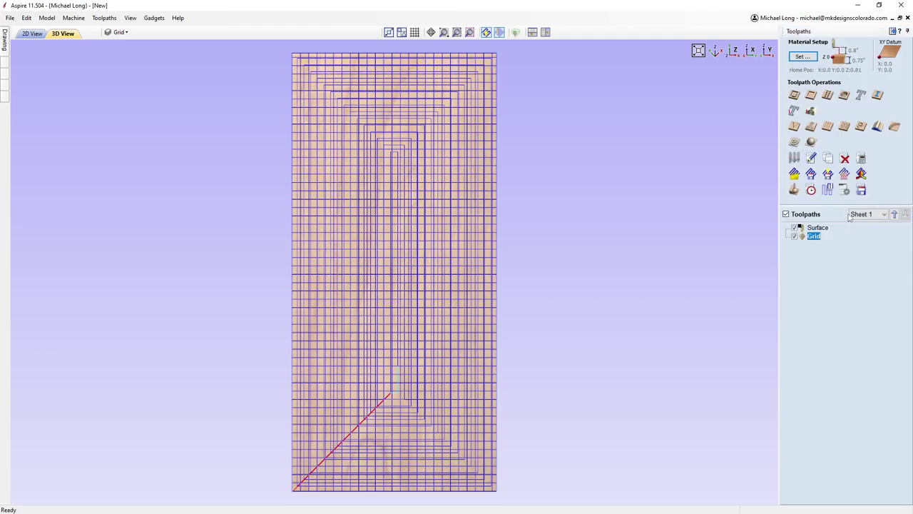
- Show only the Surface toolpath and open the toolpath saving options for it
{"action": "left_click", "coordinate": [785, 214]}
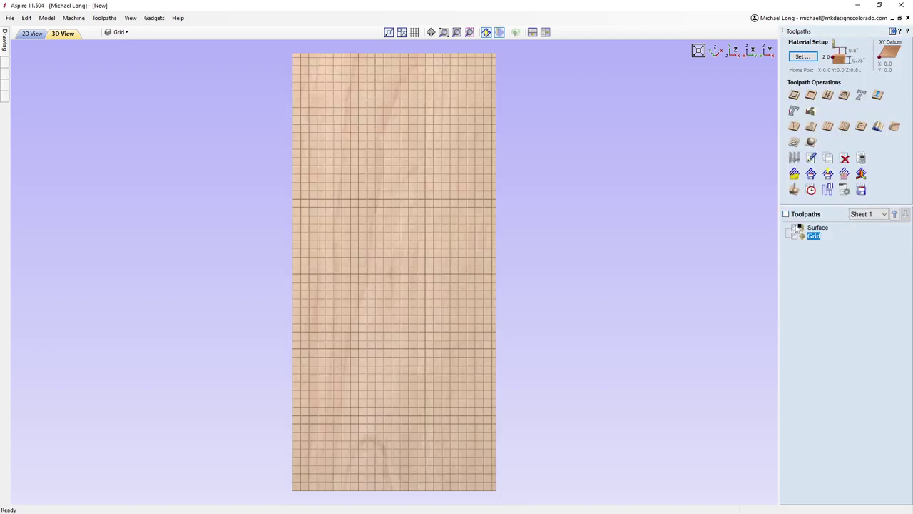
{"action": "left_click", "coordinate": [794, 228]}
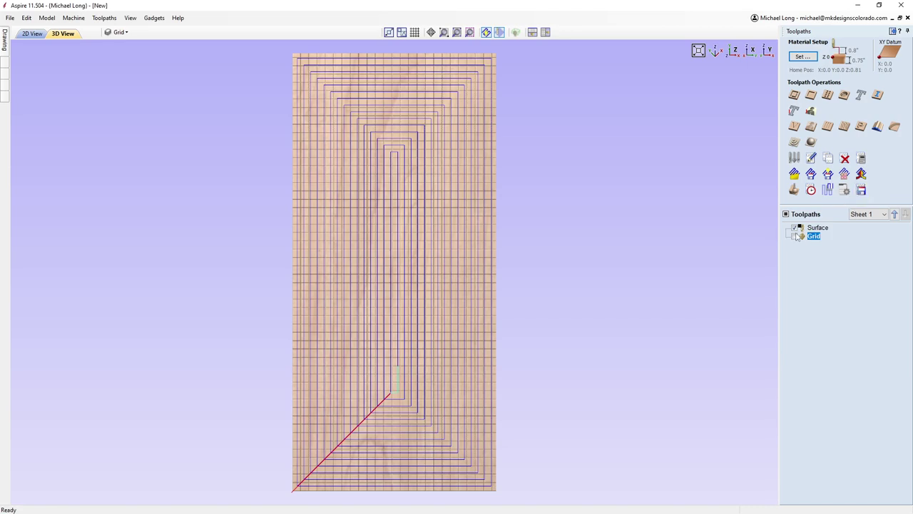
{"action": "left_click", "coordinate": [861, 189]}
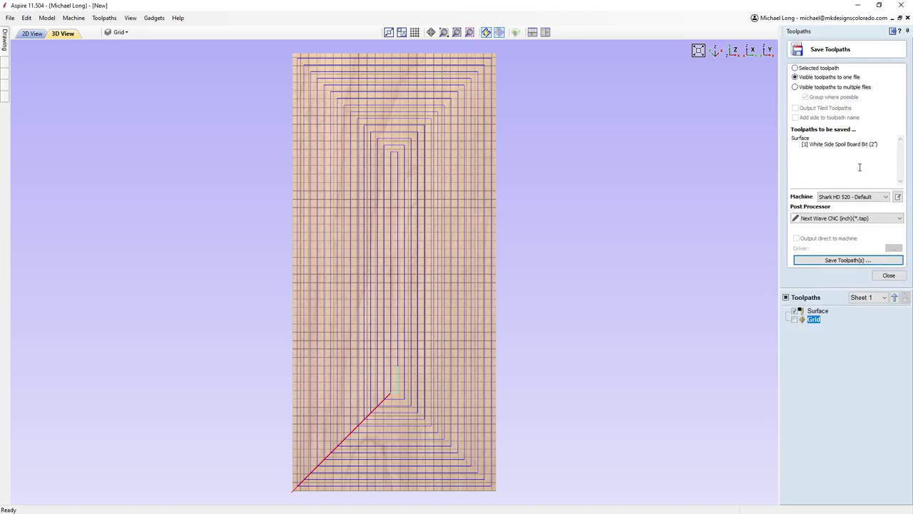
{"action": "left_click", "coordinate": [889, 275]}
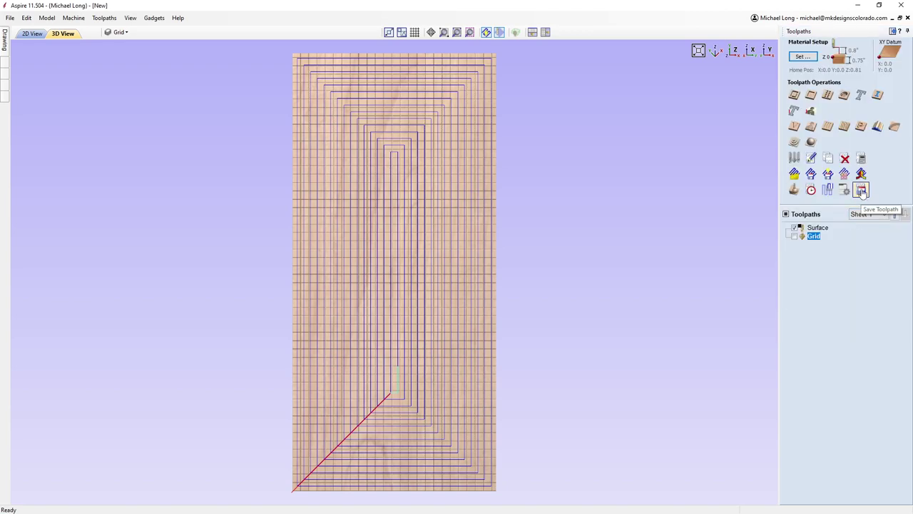
{"action": "left_click", "coordinate": [861, 190]}
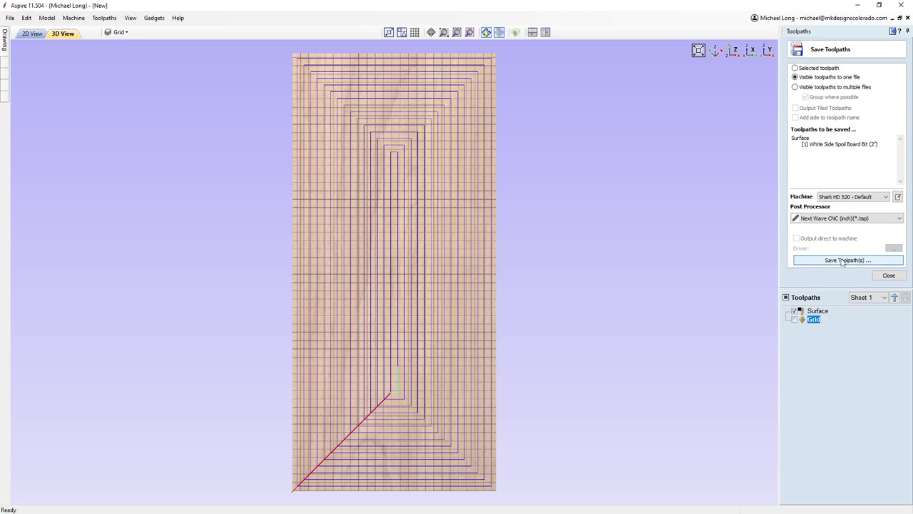
- Hide the Surface toolpath and show the Grid toolpath so that only Grid is listed for saving
{"action": "left_click", "coordinate": [794, 312]}
{"action": "left_click", "coordinate": [794, 319]}
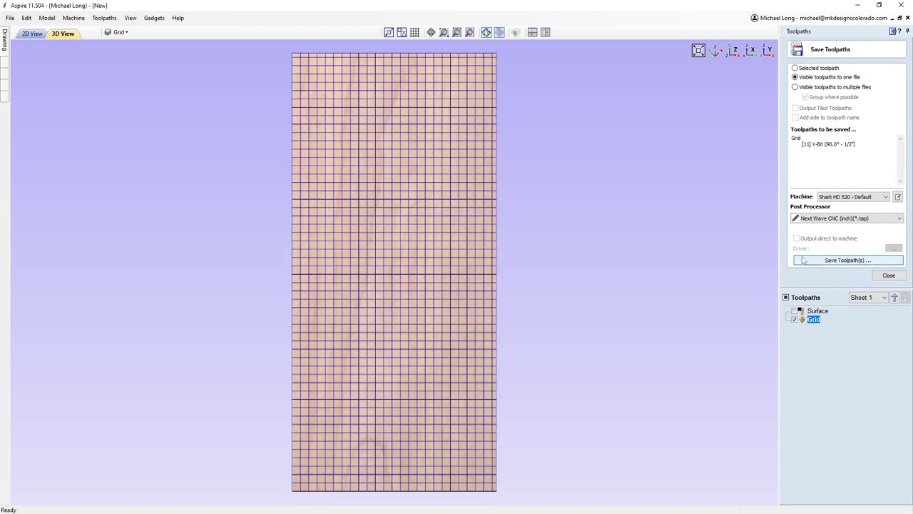